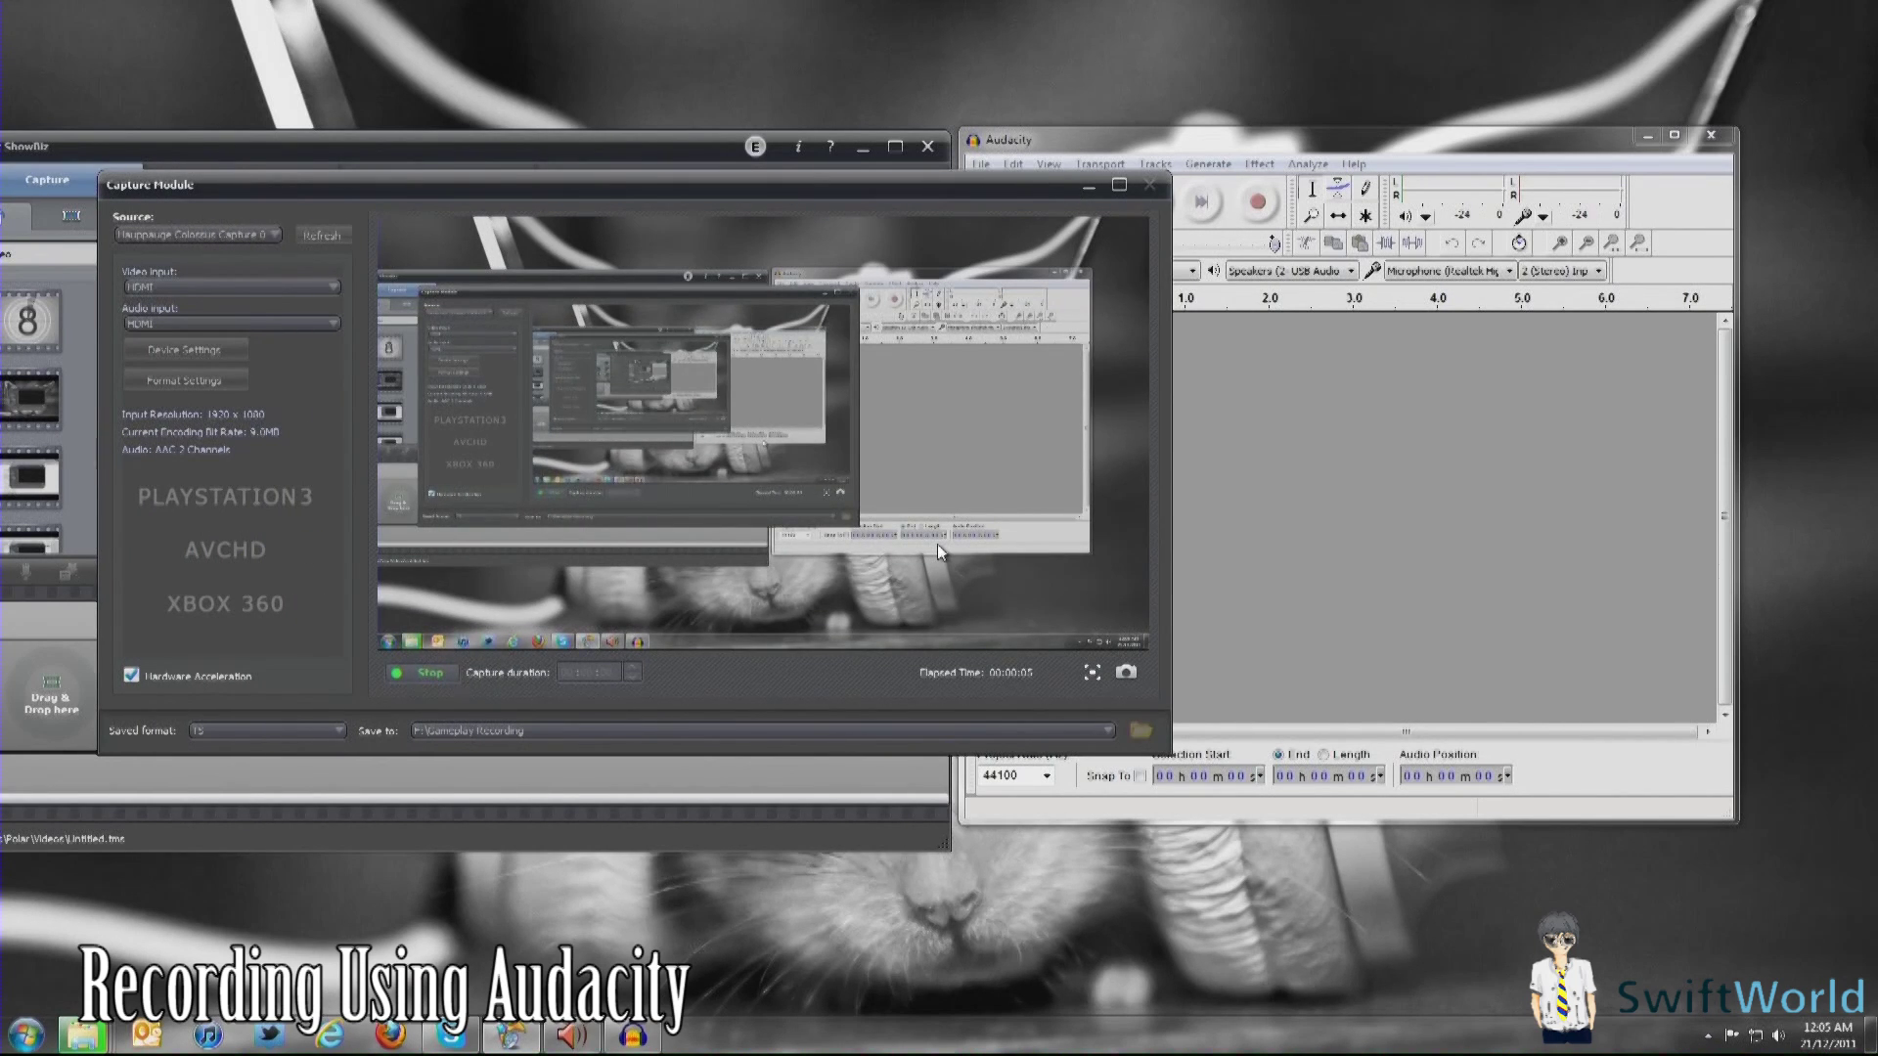
# Step: Bring Audacity in front of the ShowBiz capture window and maximize it
pyautogui.click(1660, 554)
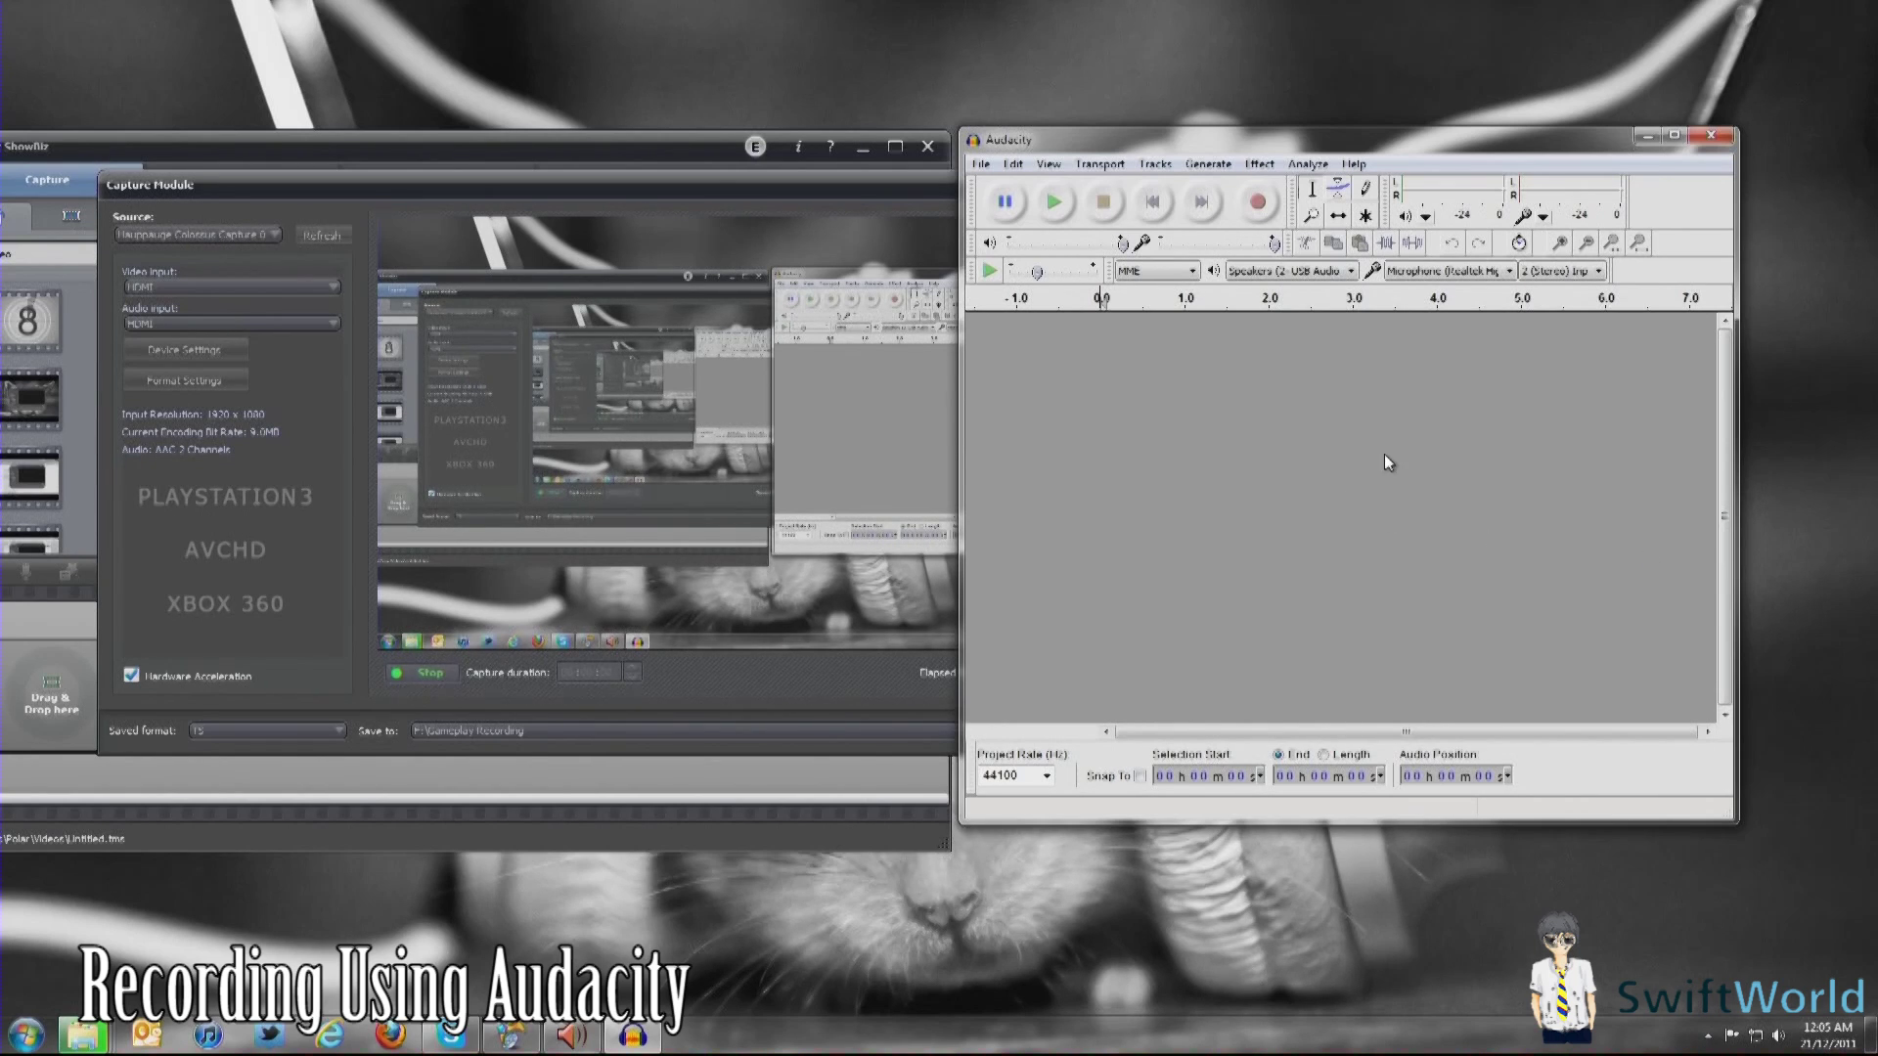
pyautogui.moveTo(1605, 137); pyautogui.dragTo(1285, 199)
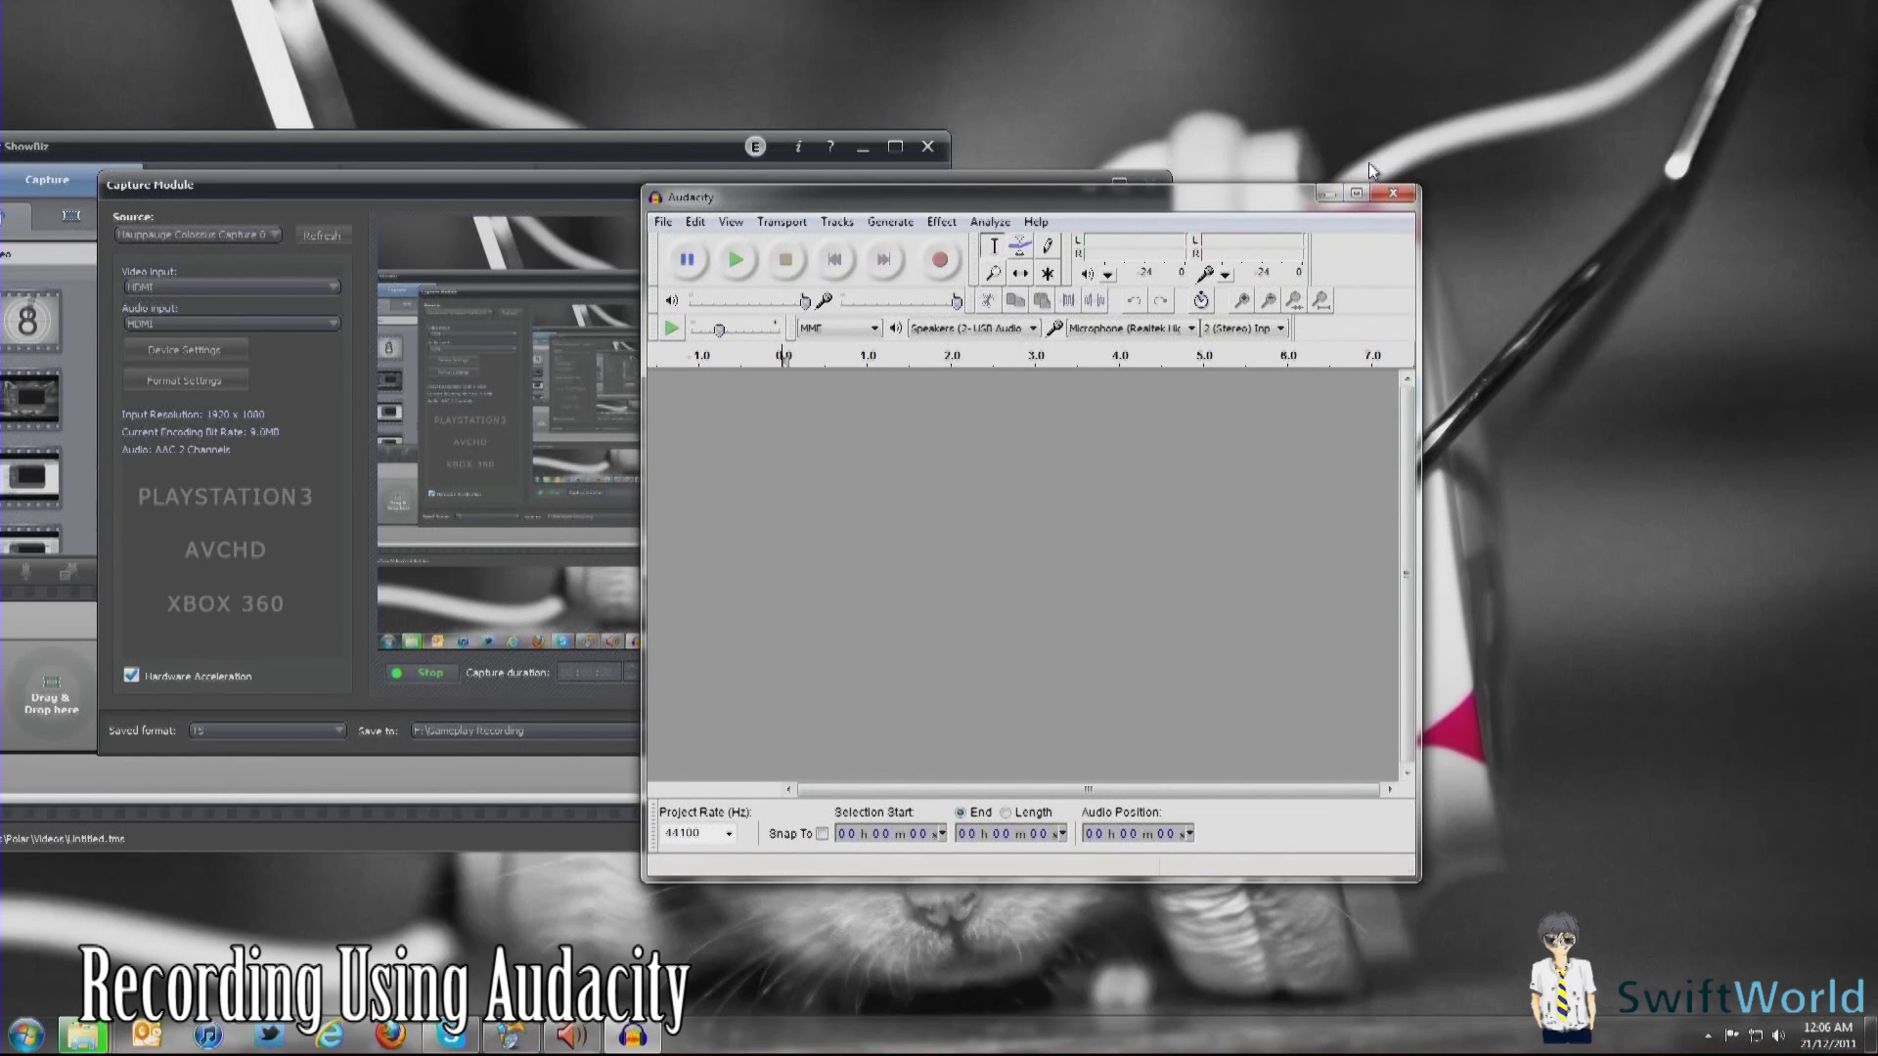
pyautogui.click(1357, 192)
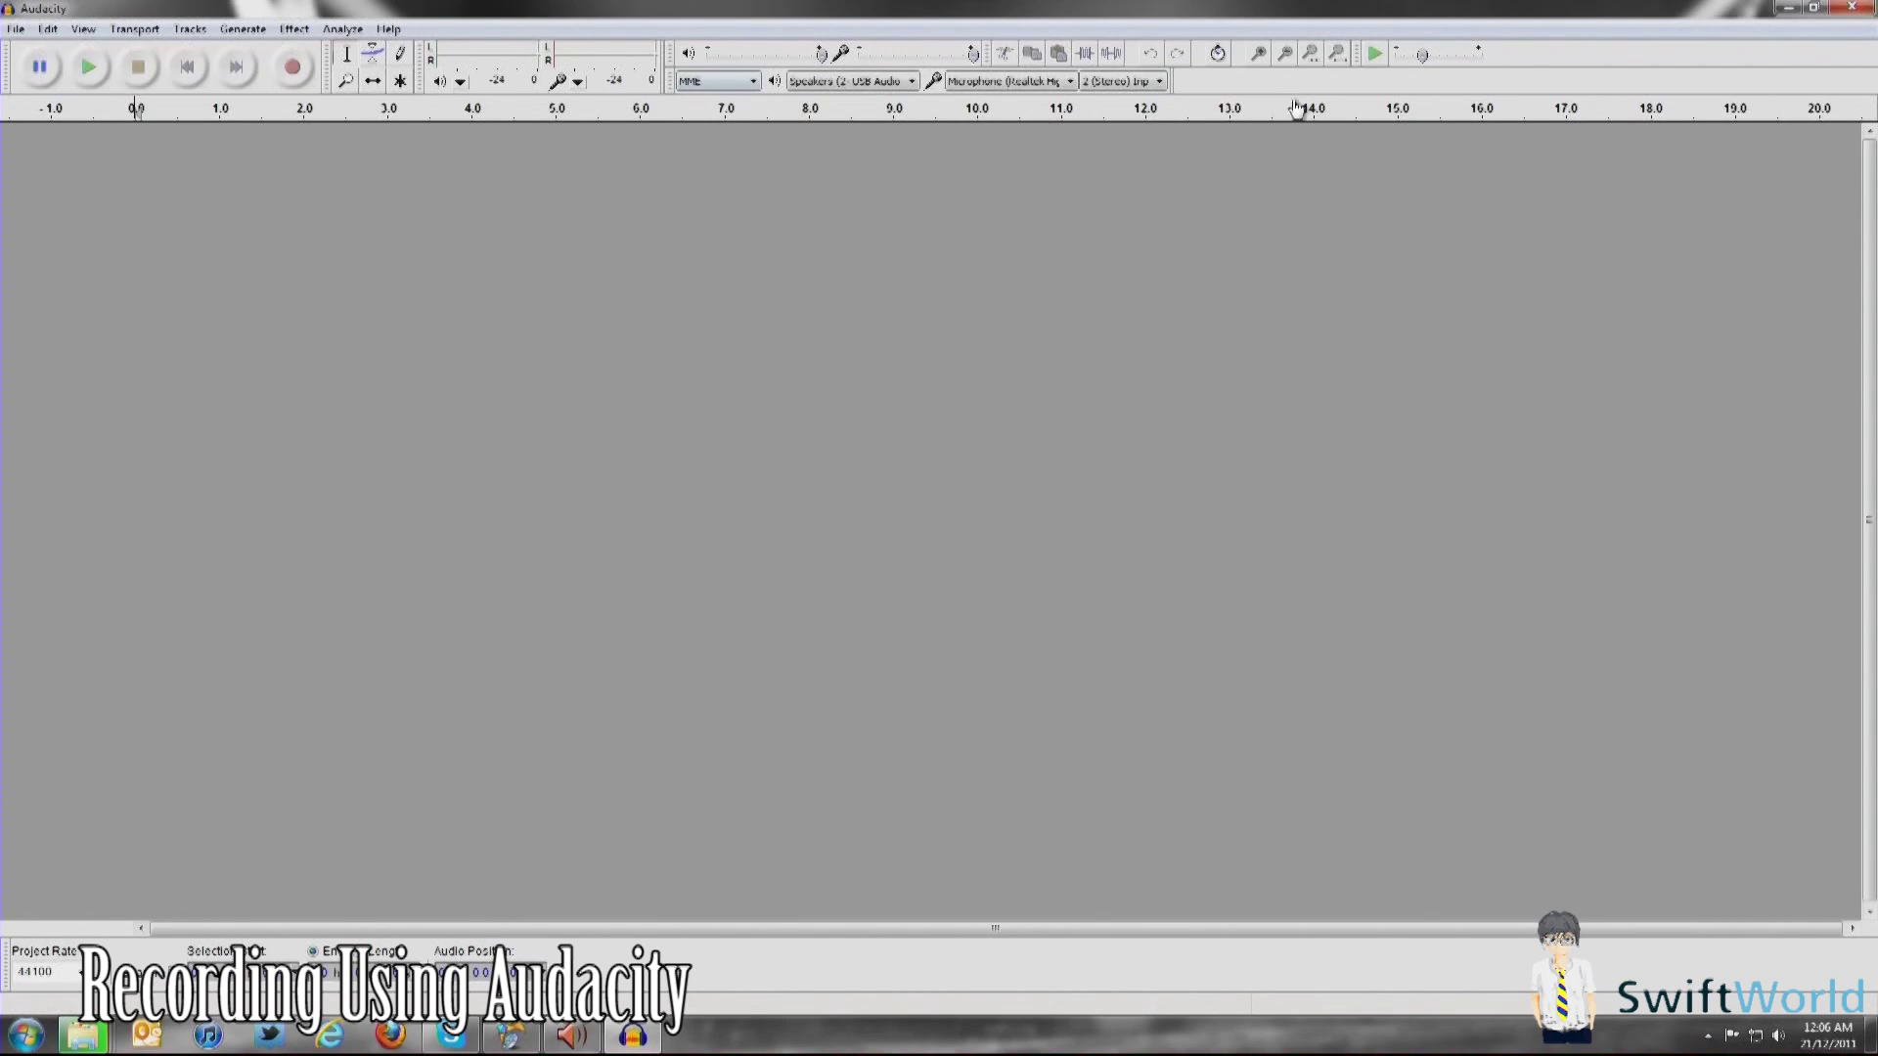
# Step: Keep the Realtek Microphone as input, start input level monitoring, and restore the window
pyautogui.click(1062, 82)
pyautogui.click(1010, 136)
pyautogui.click(593, 61)
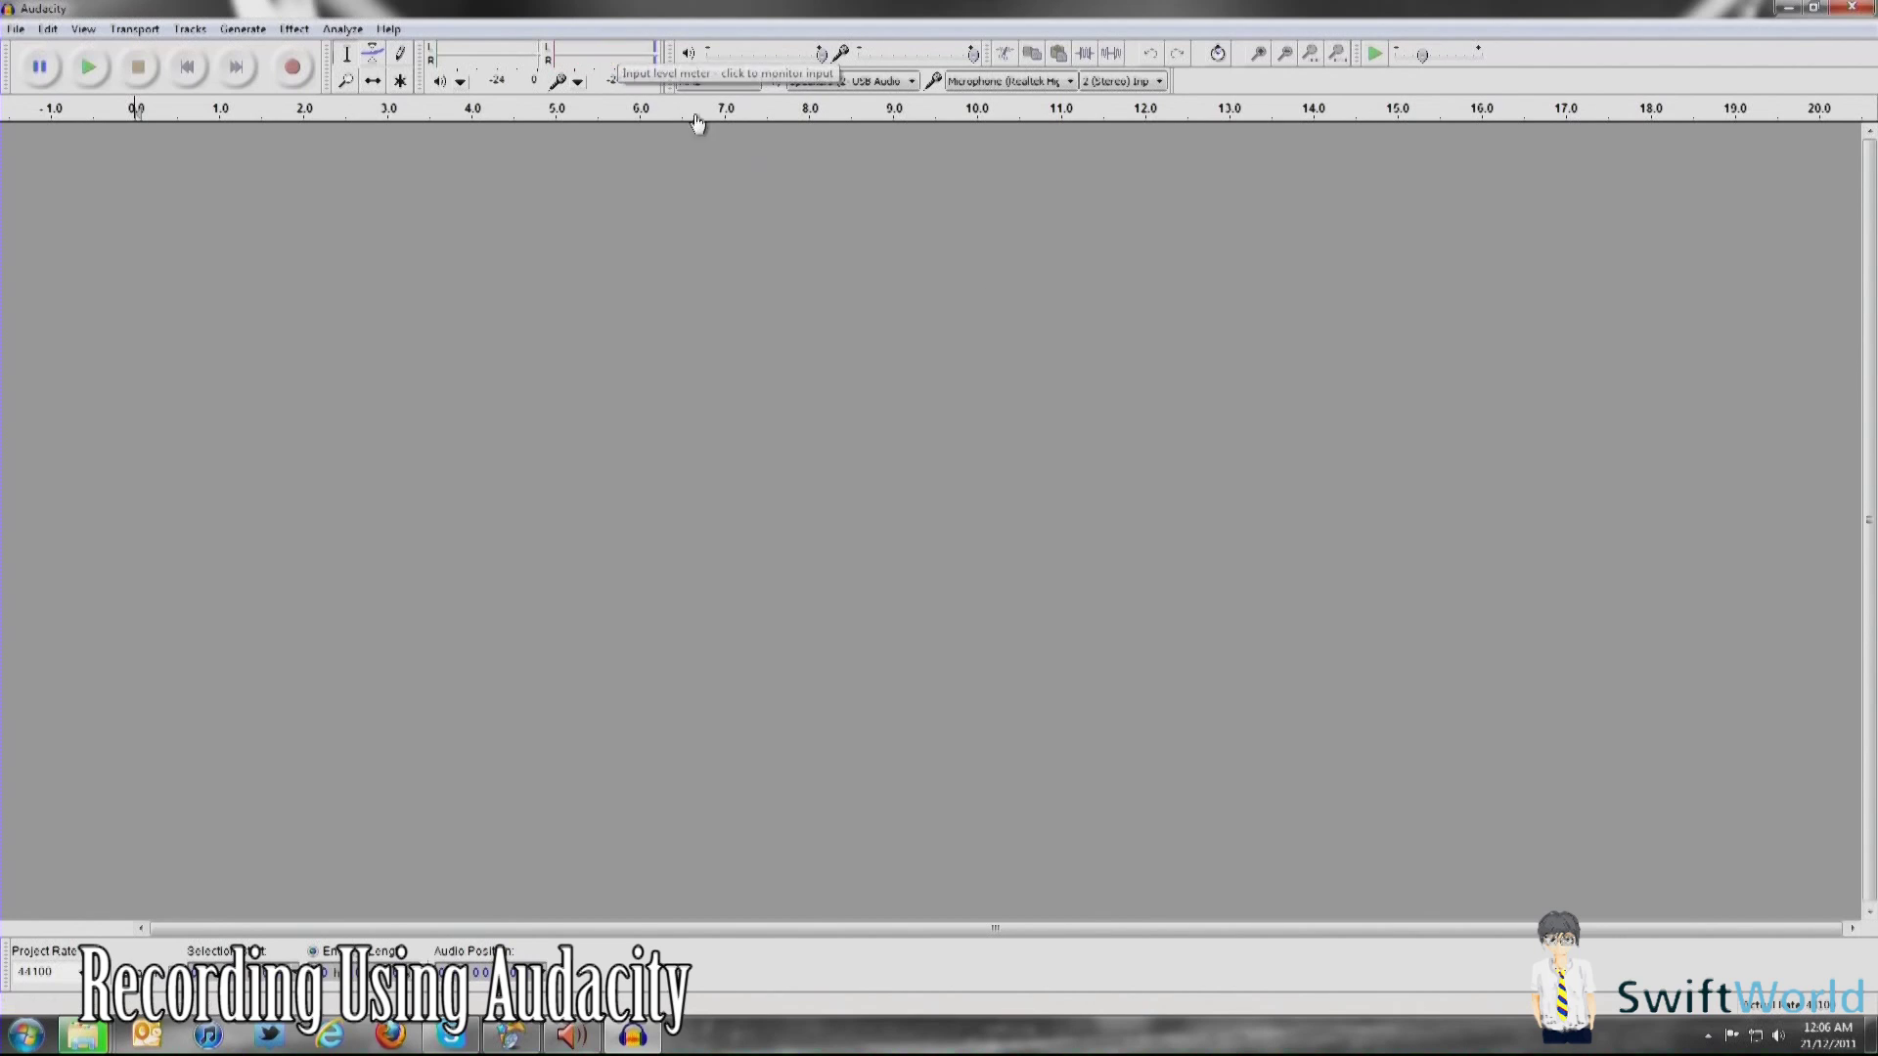
pyautogui.click(1812, 8)
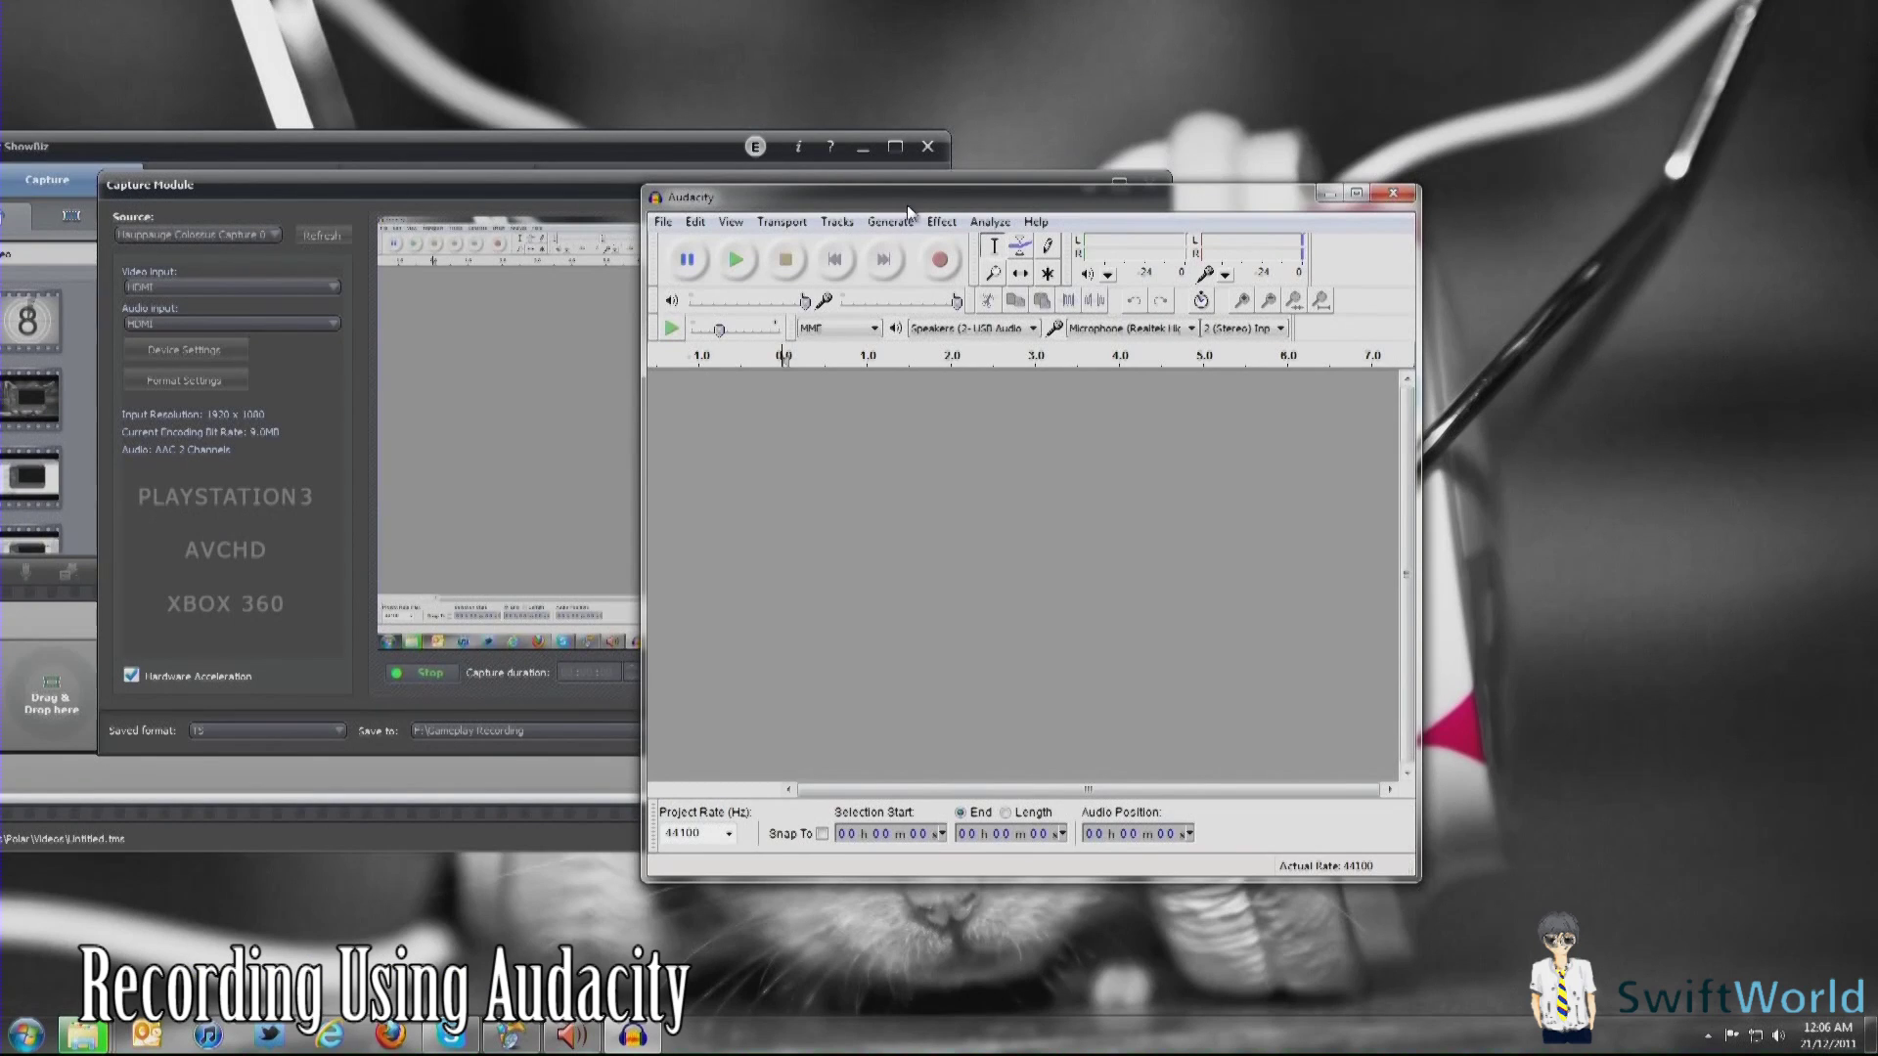
# Step: Position Audacity beside the ShowBiz capture window and start recording a stereo track
pyautogui.moveTo(909, 197); pyautogui.dragTo(1249, 165)
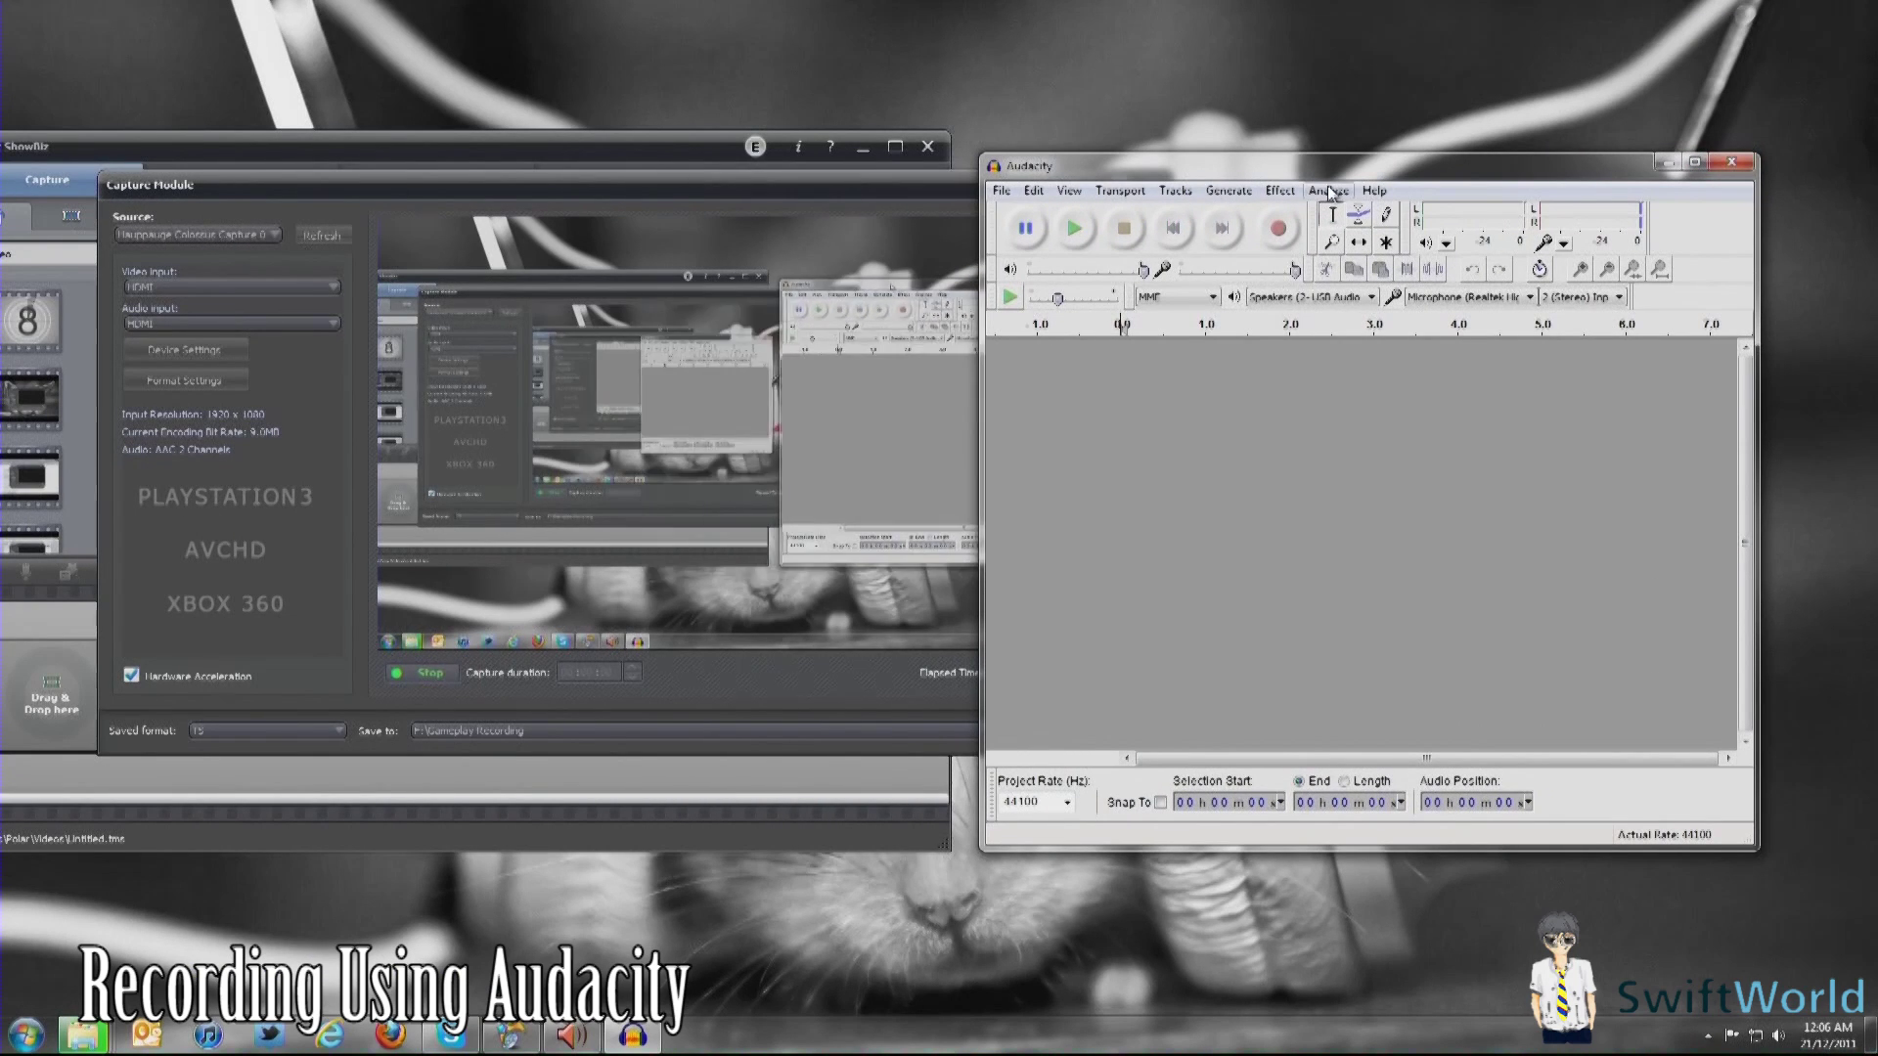
pyautogui.click(708, 200)
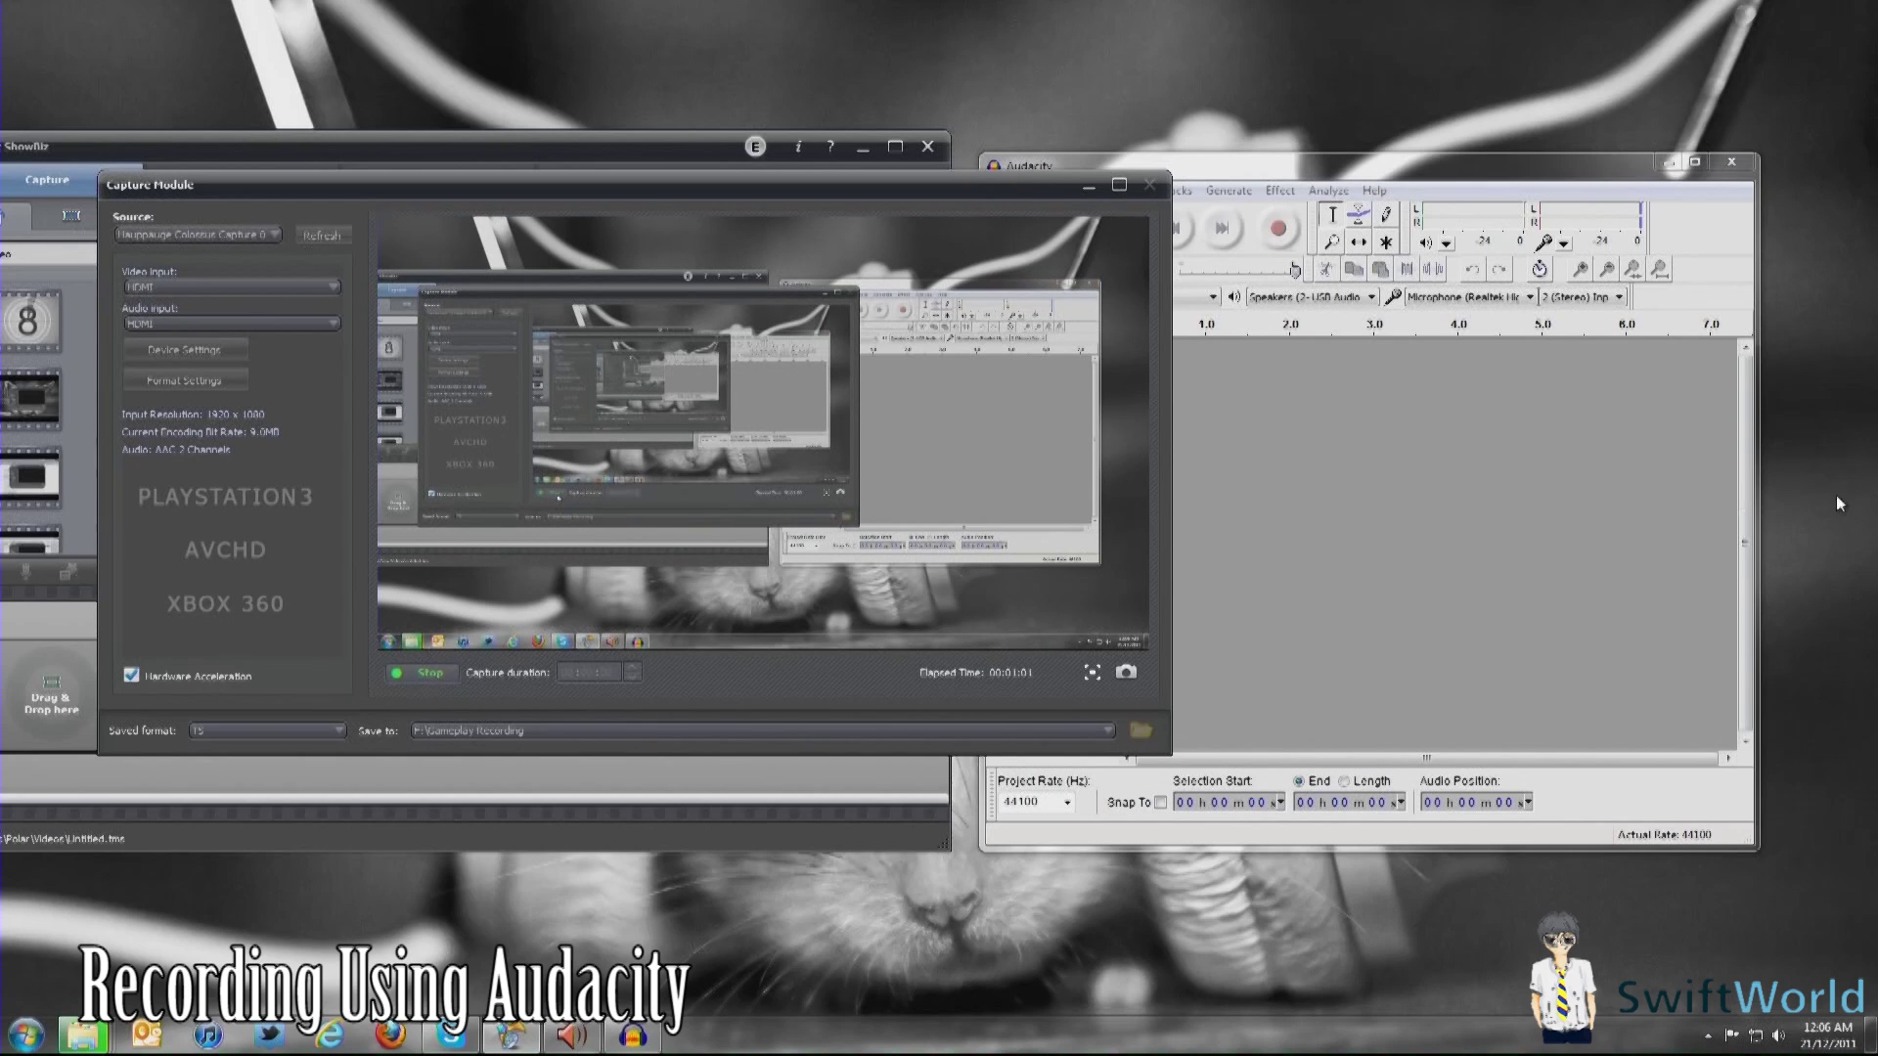
pyautogui.click(1408, 411)
pyautogui.moveTo(1623, 181); pyautogui.dragTo(1537, 178)
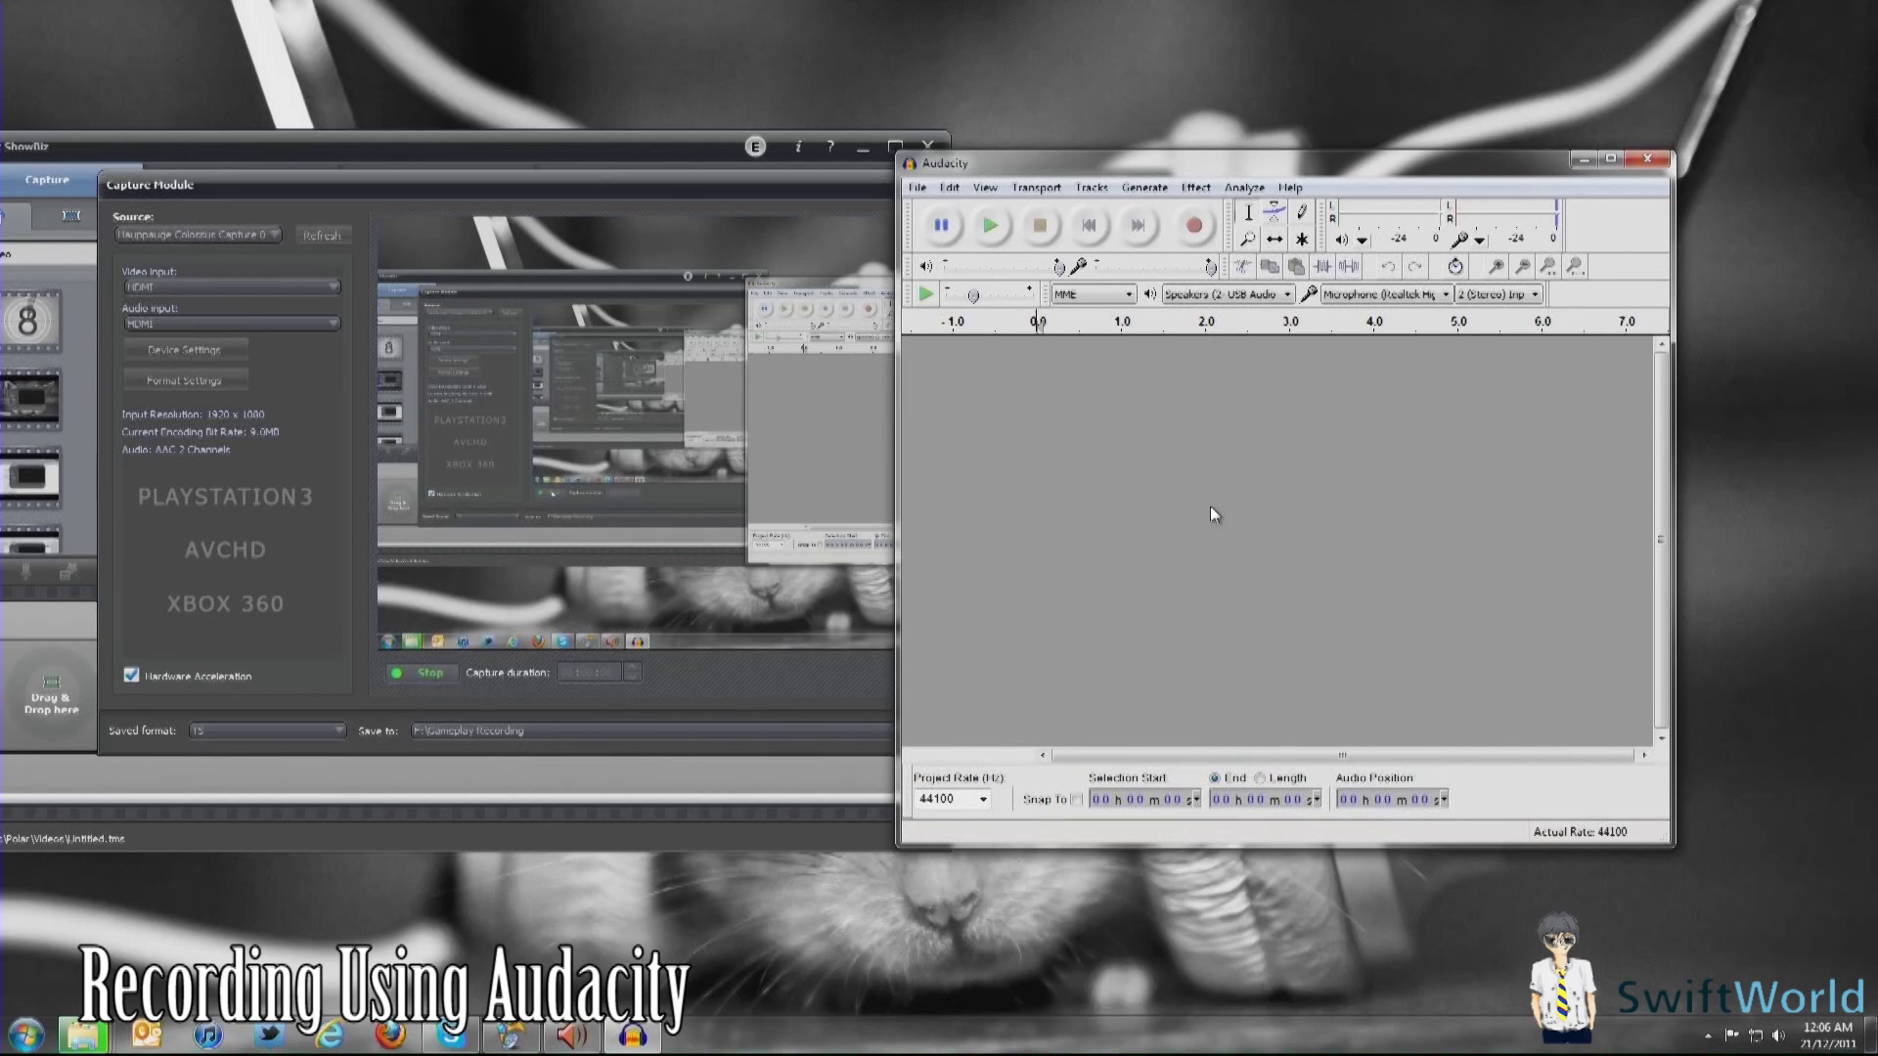
pyautogui.click(1199, 229)
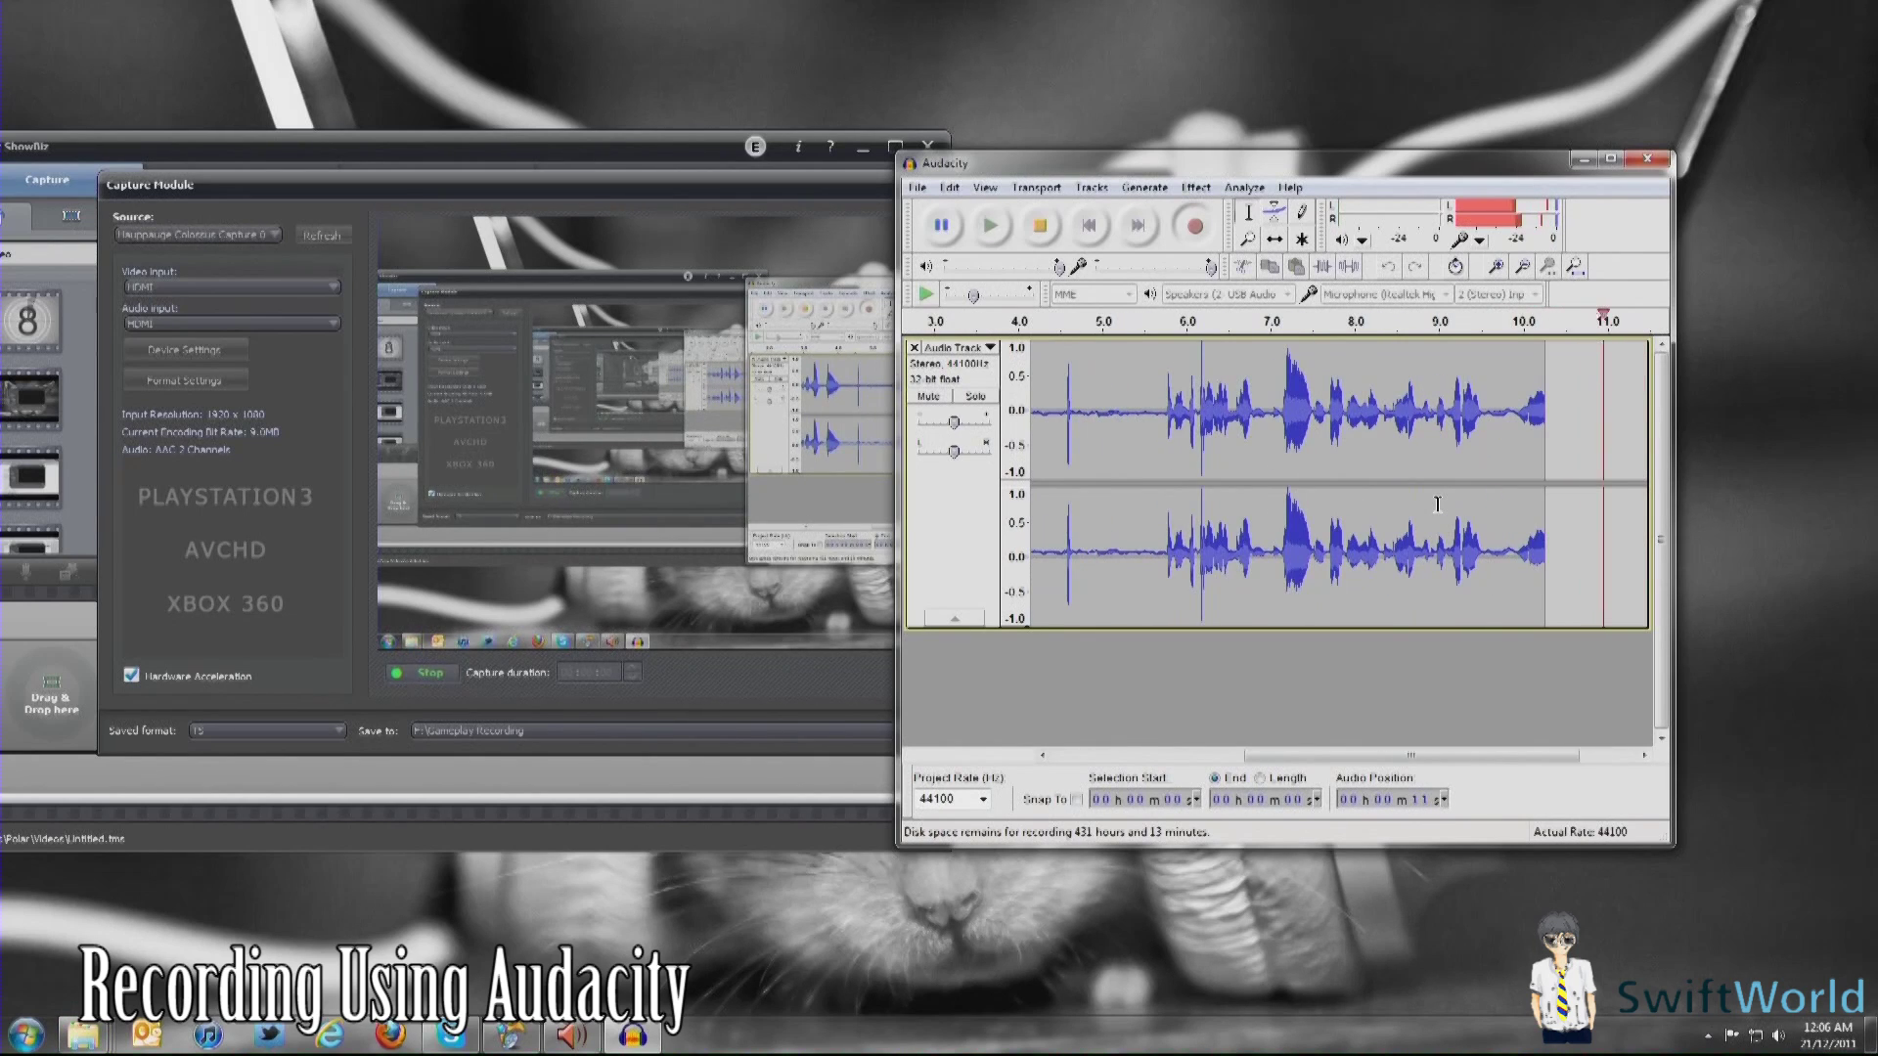
# Step: Launch a new Notepad window from the Start menu and move it right
pyautogui.click(27, 1035)
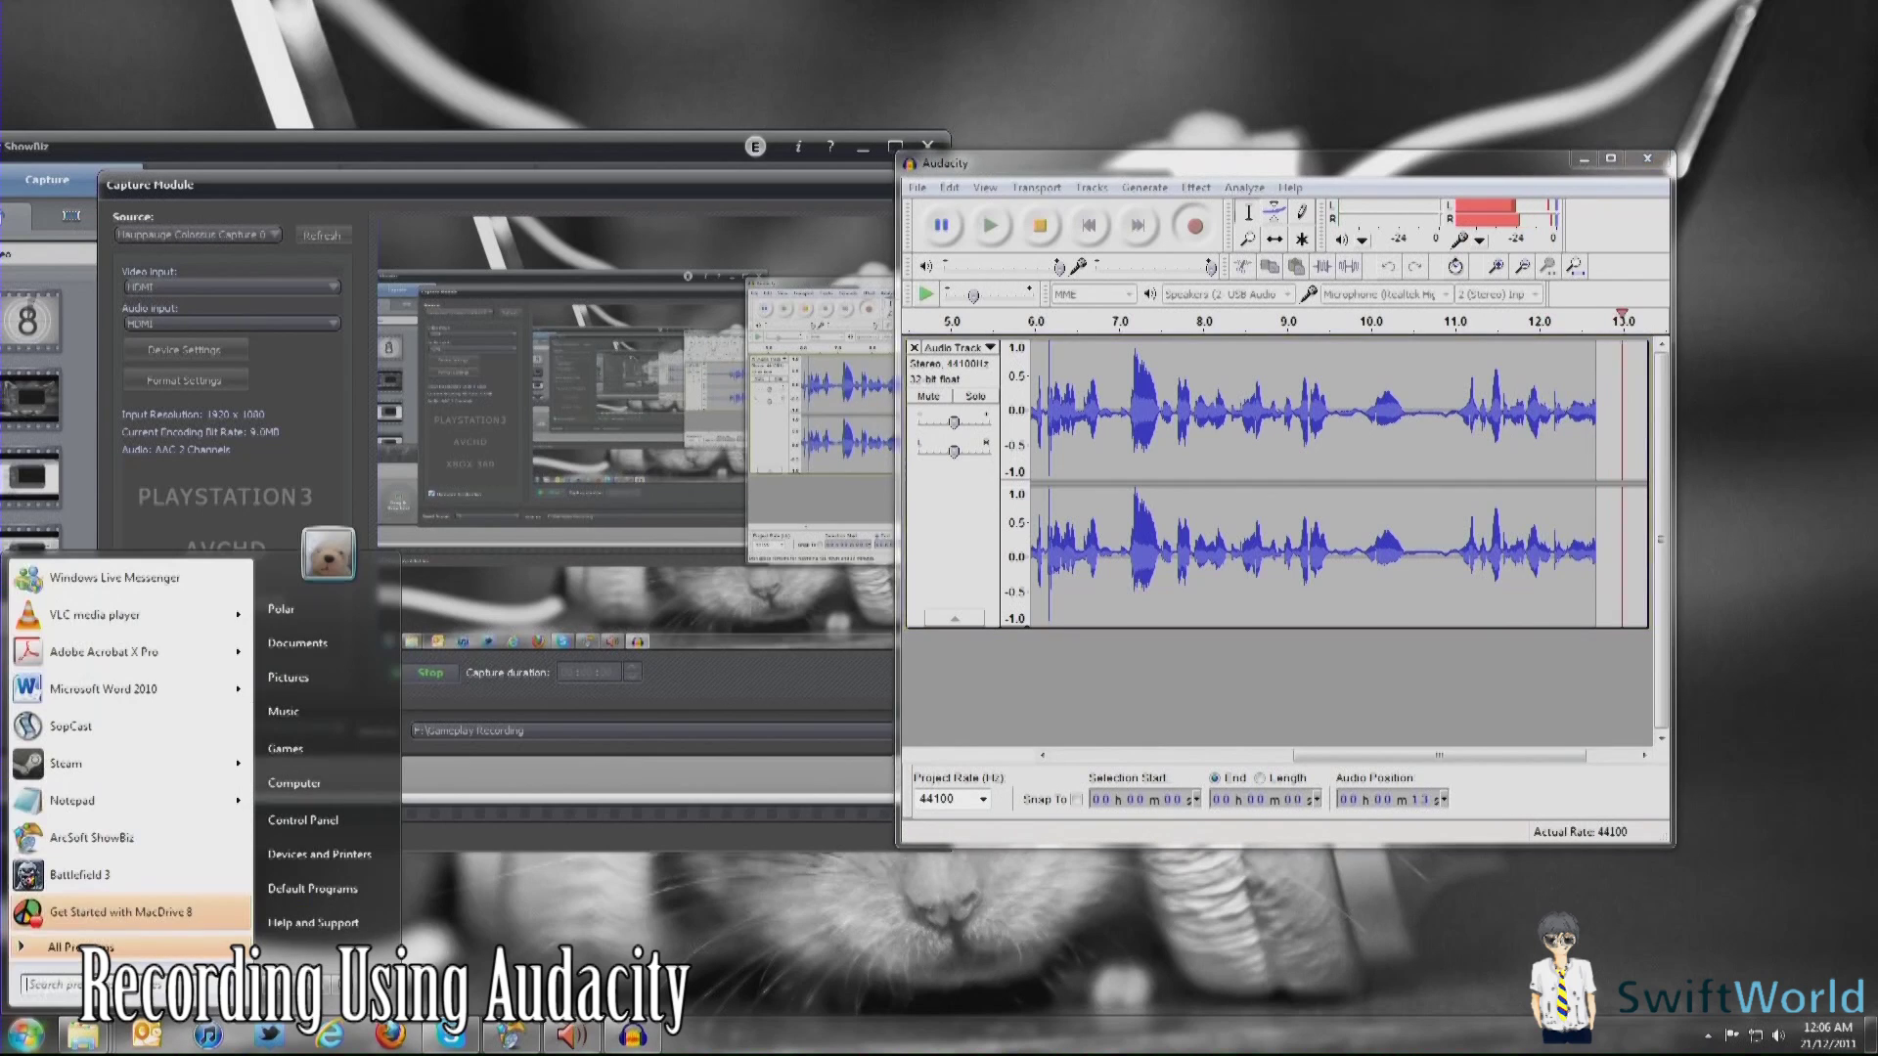
pyautogui.click(71, 800)
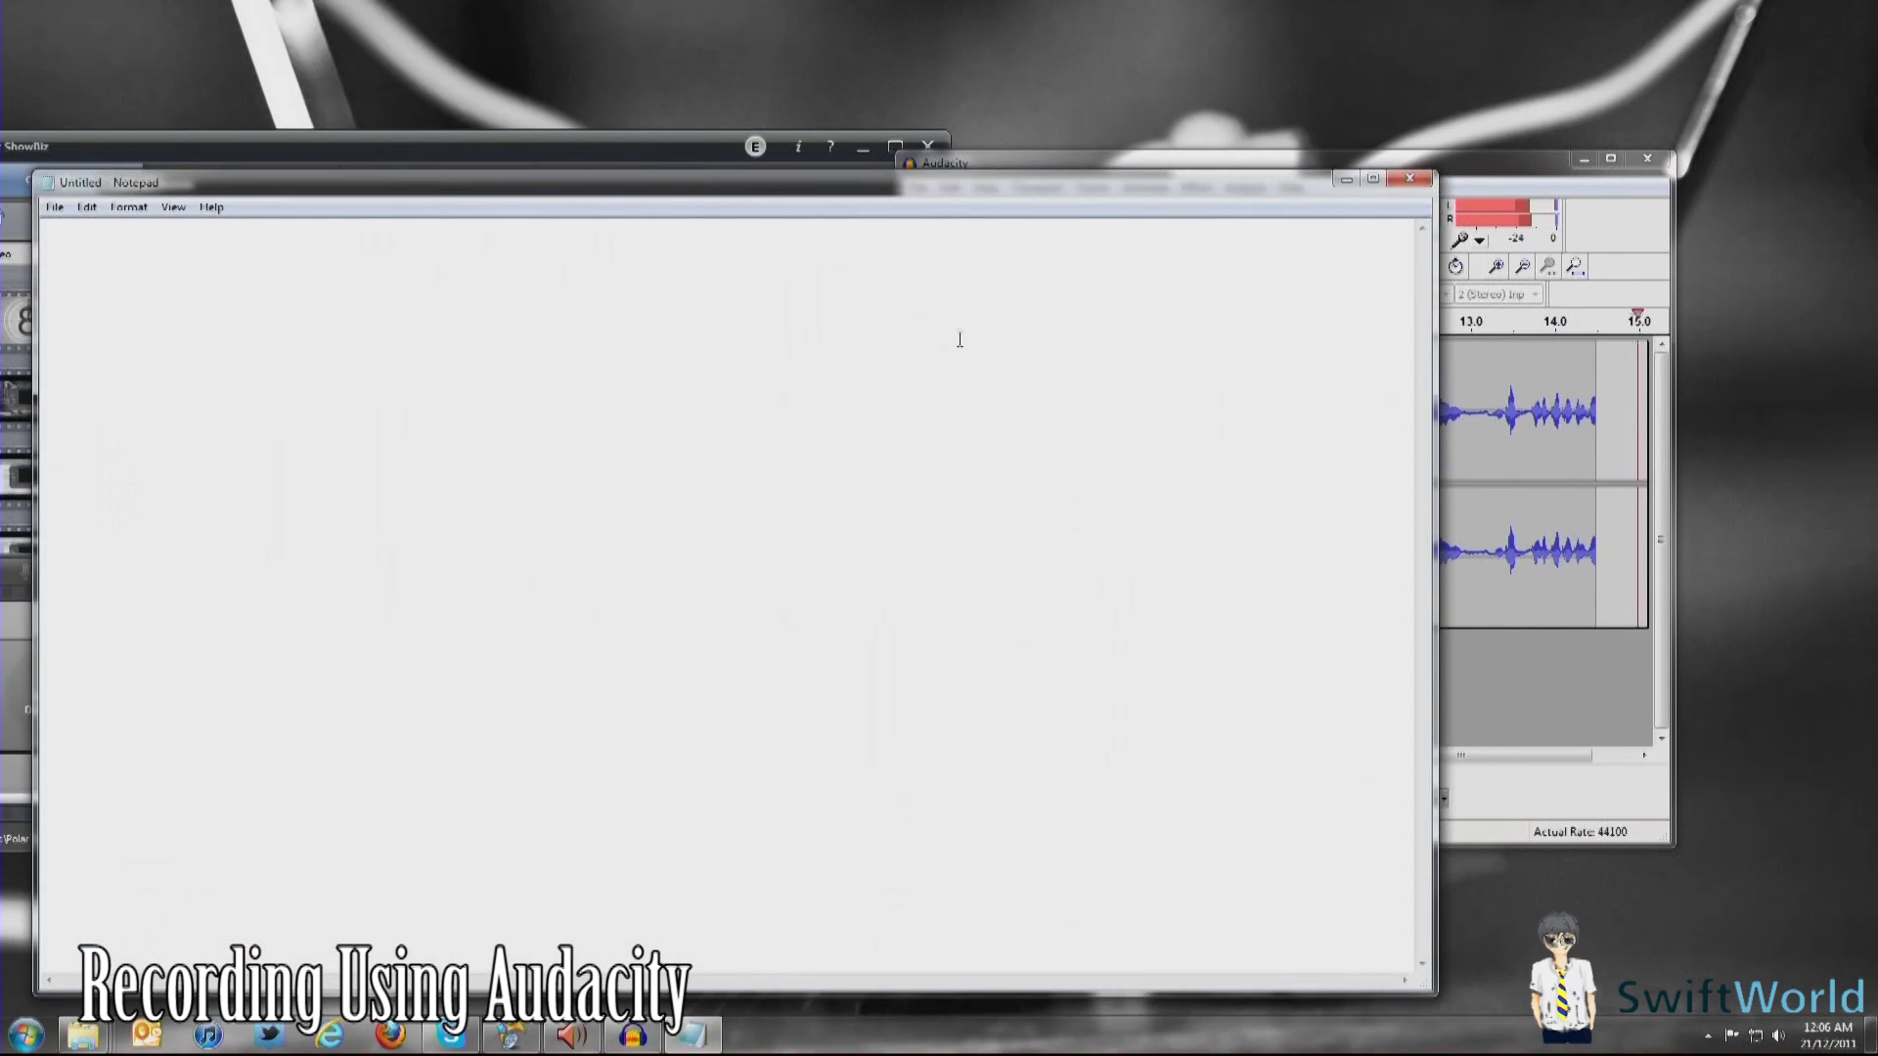
pyautogui.moveTo(1052, 204); pyautogui.dragTo(1270, 156)
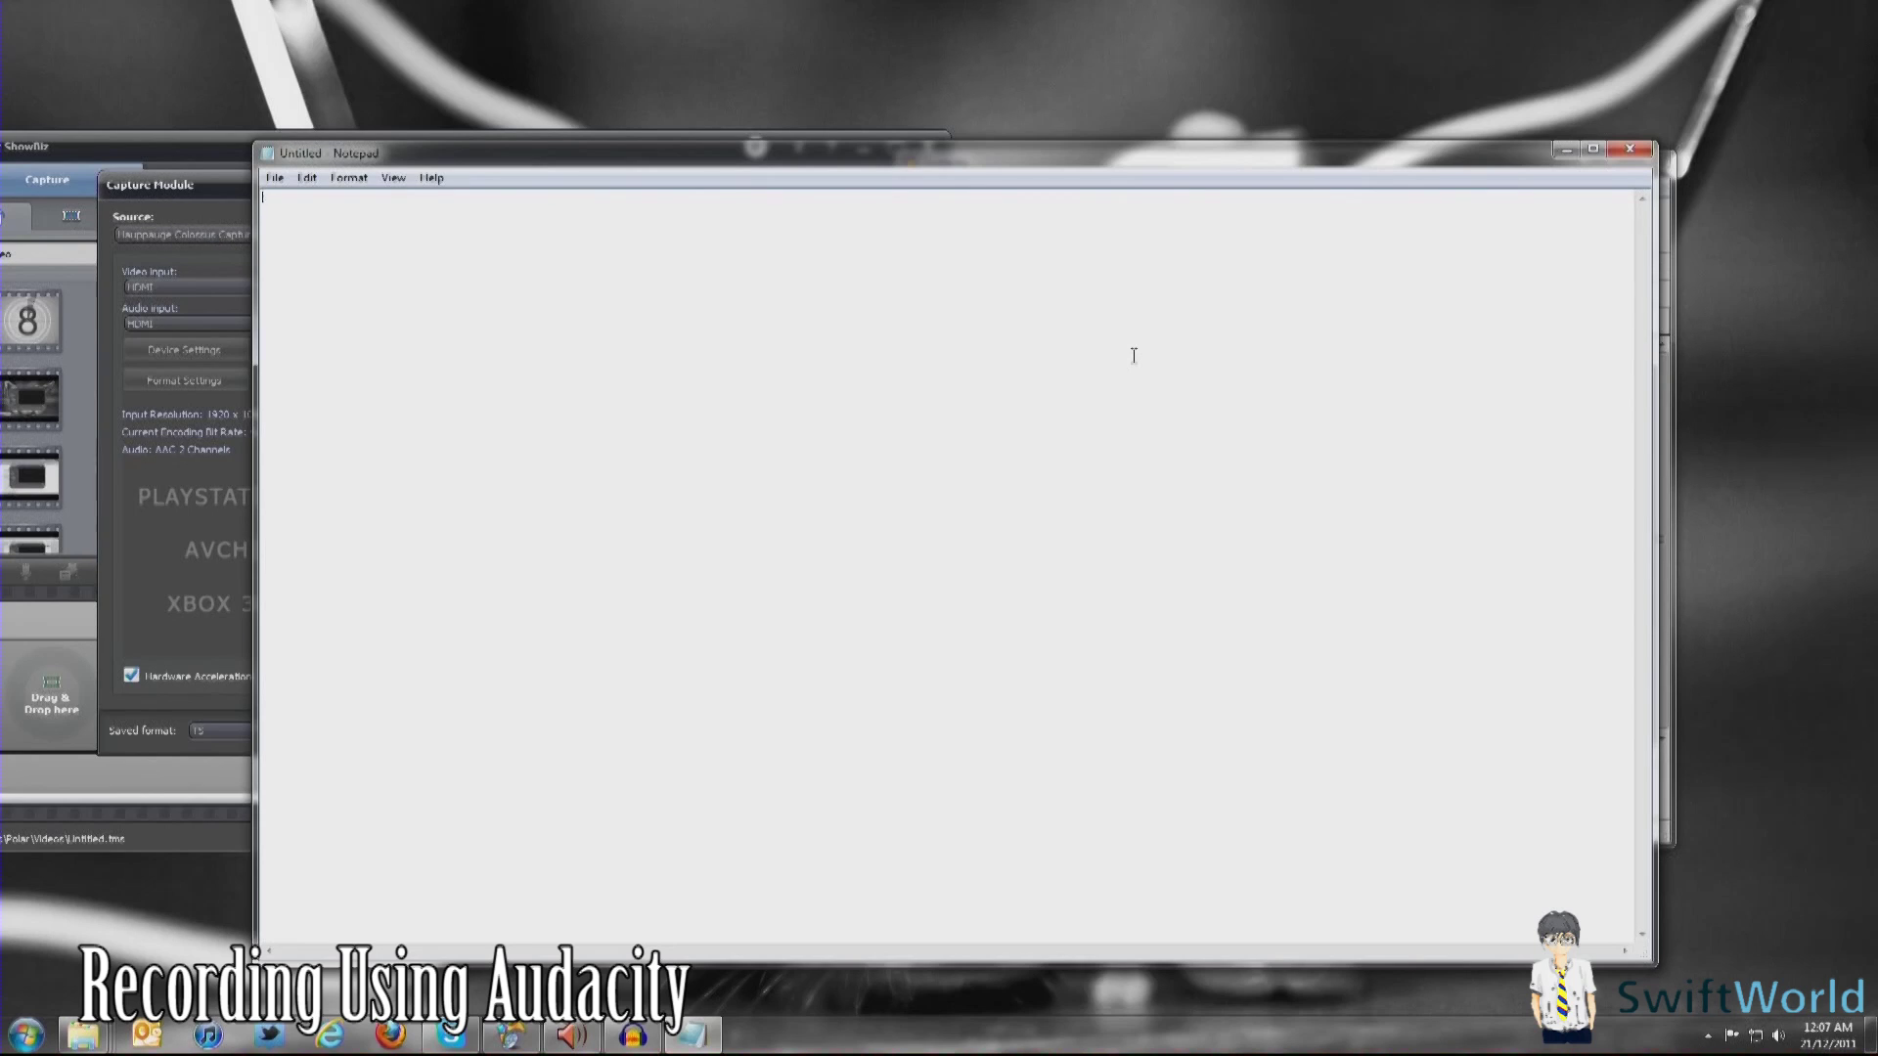
# Step: Set Notepad's font to a large size through Format > Font
pyautogui.click(362, 178)
pyautogui.click(396, 174)
pyautogui.click(349, 179)
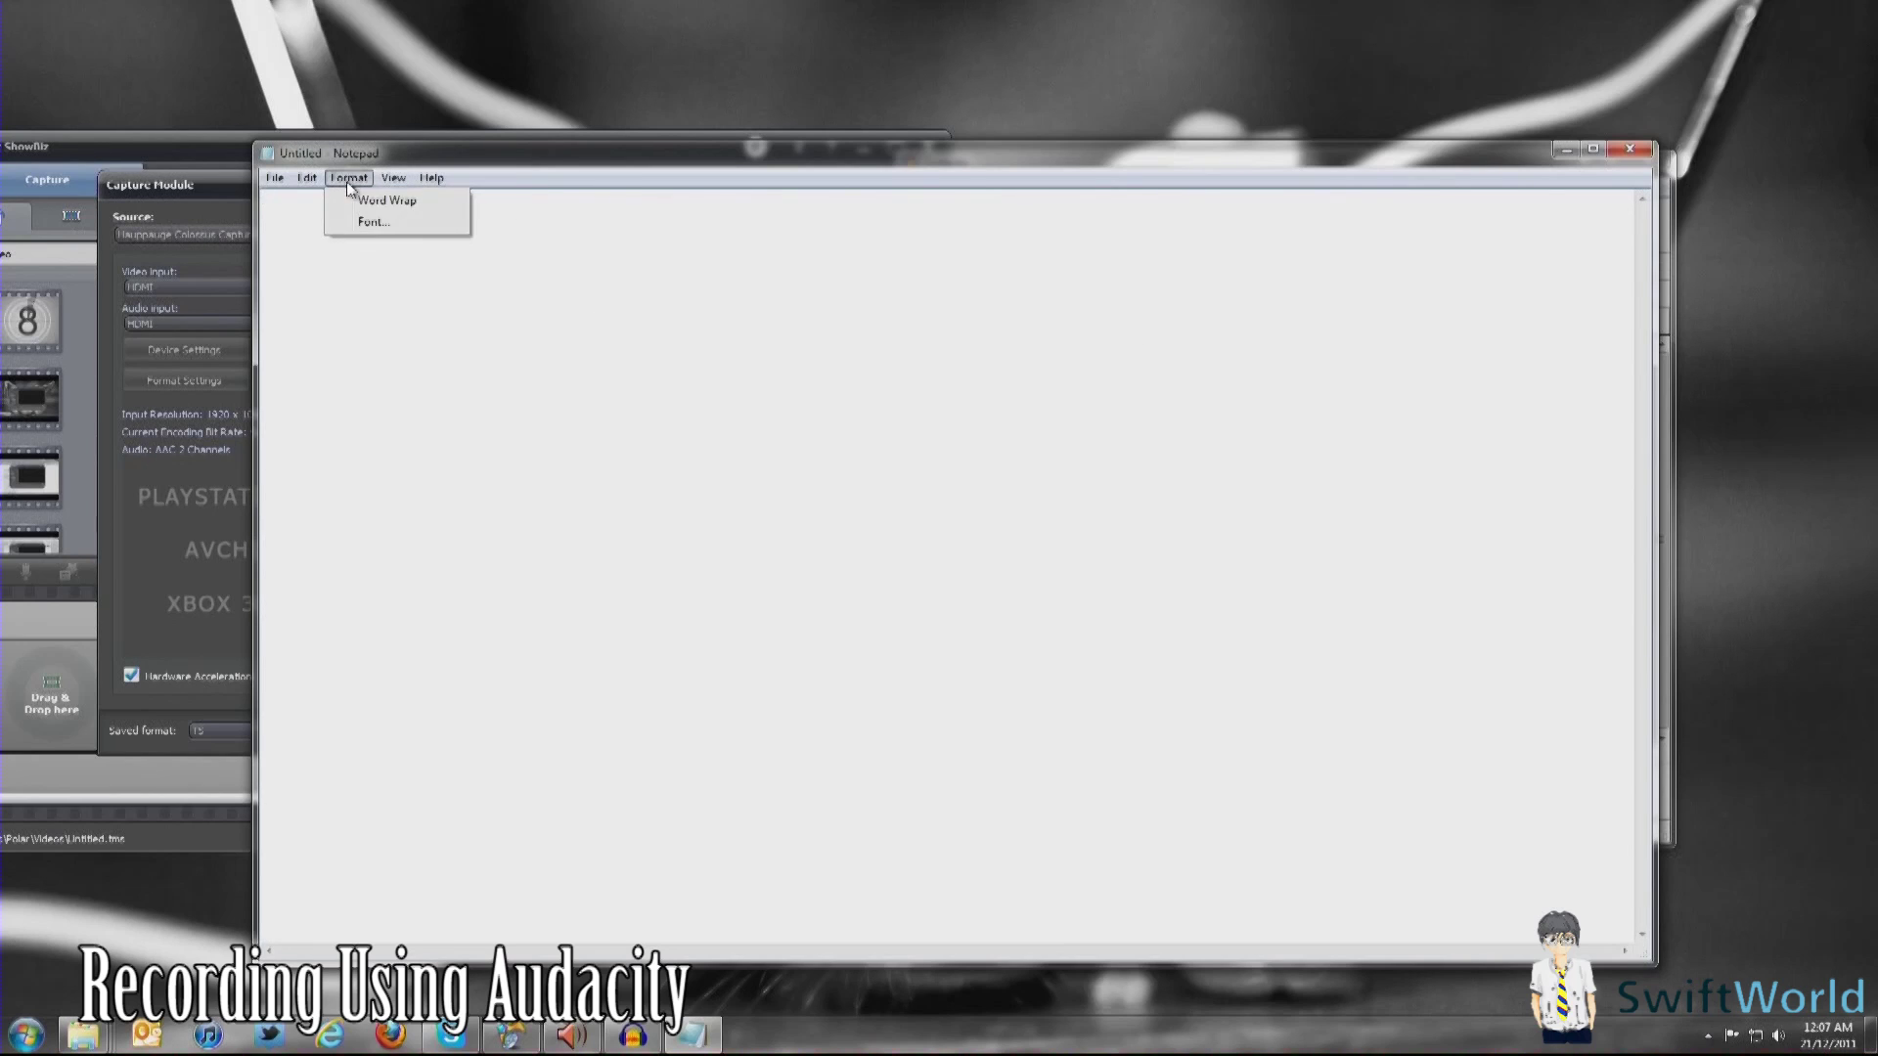
pyautogui.click(370, 222)
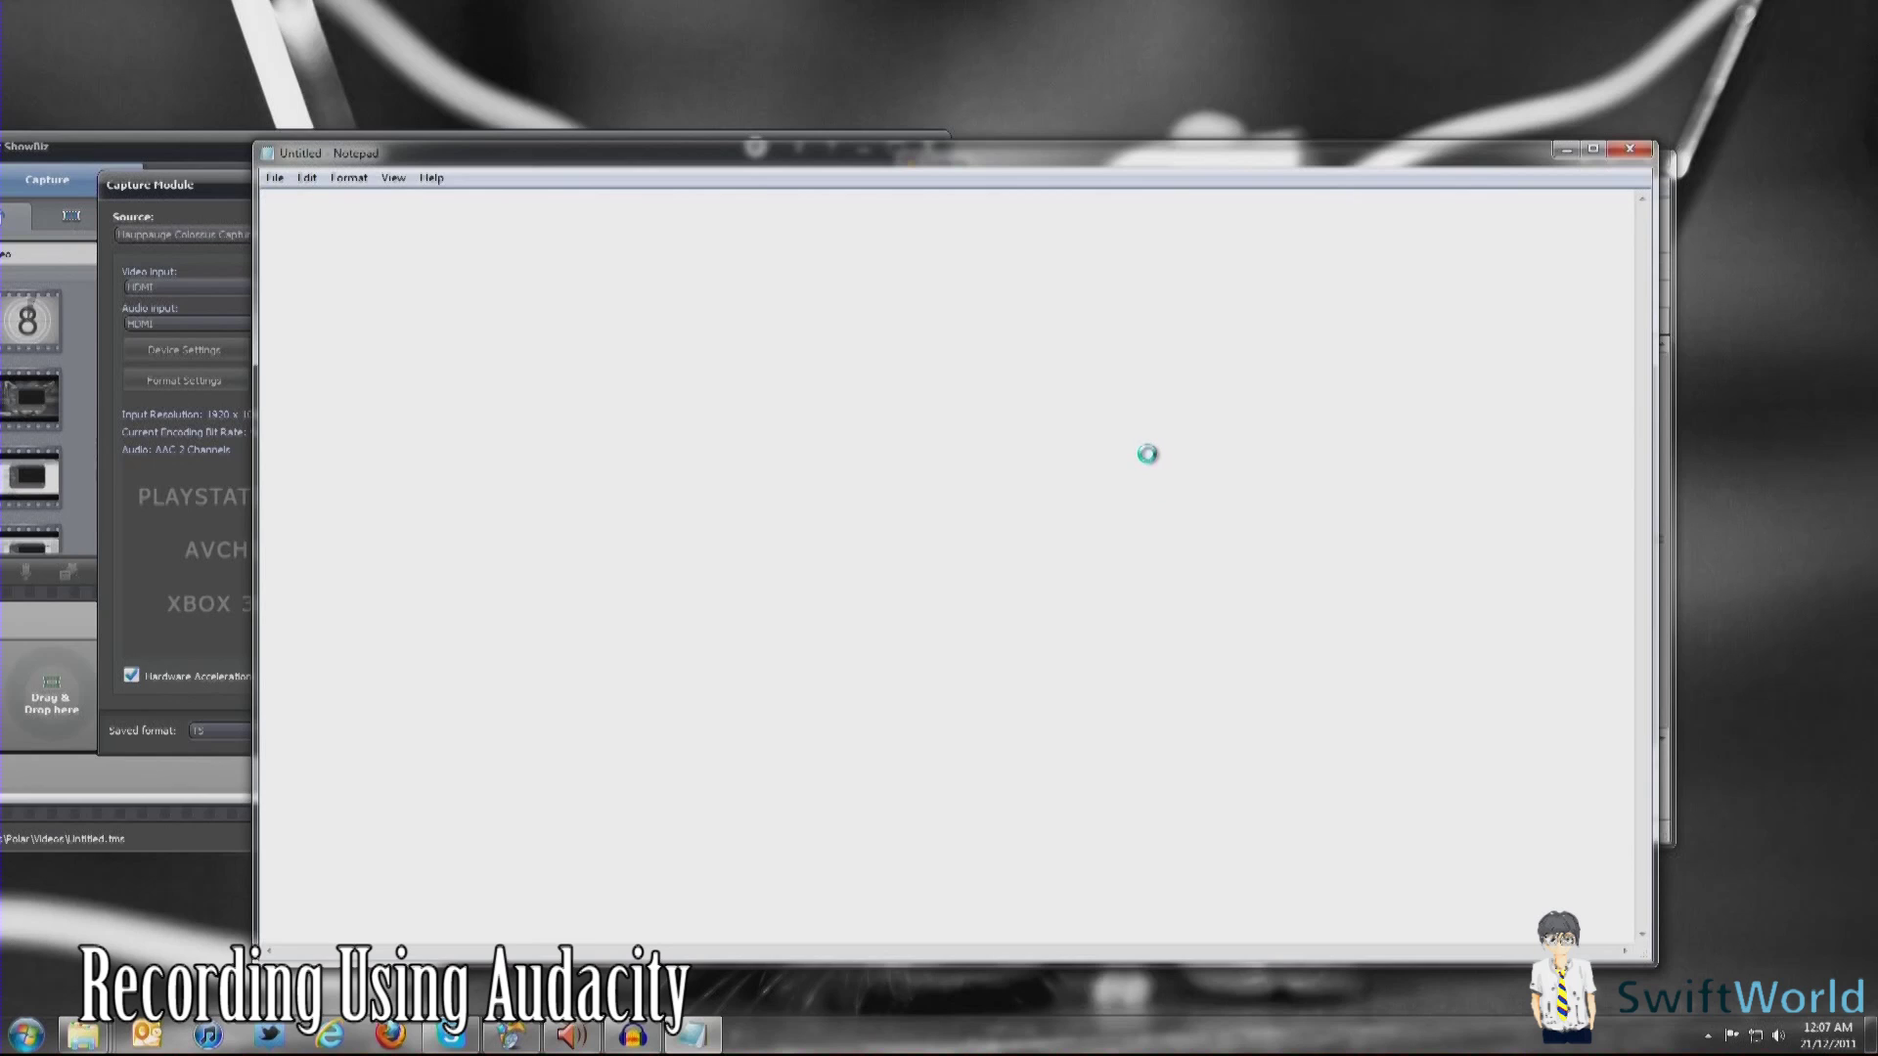
pyautogui.moveTo(689, 401); pyautogui.dragTo(690, 436)
pyautogui.click(653, 470)
pyautogui.click(577, 722)
# Step: Type 'abcdefg' in the note, then close Notepad
pyautogui.write('a')
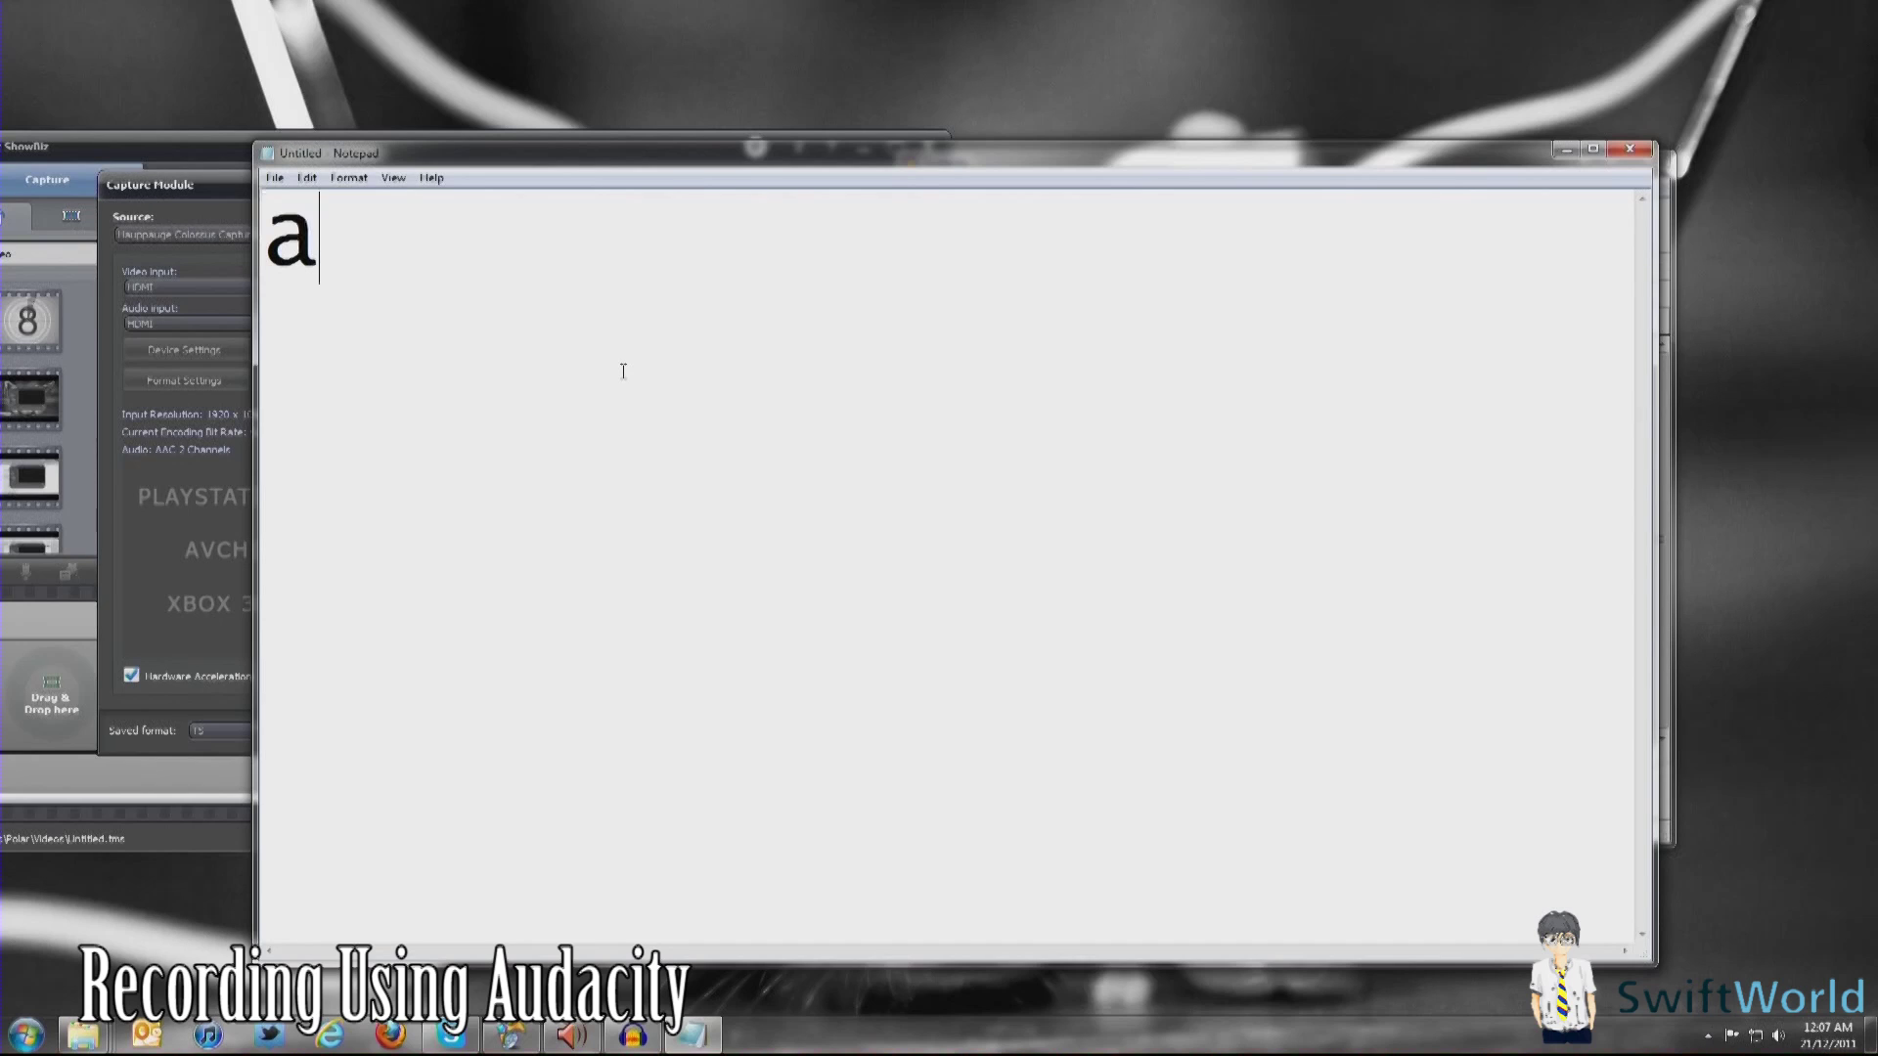
pyautogui.write('b')
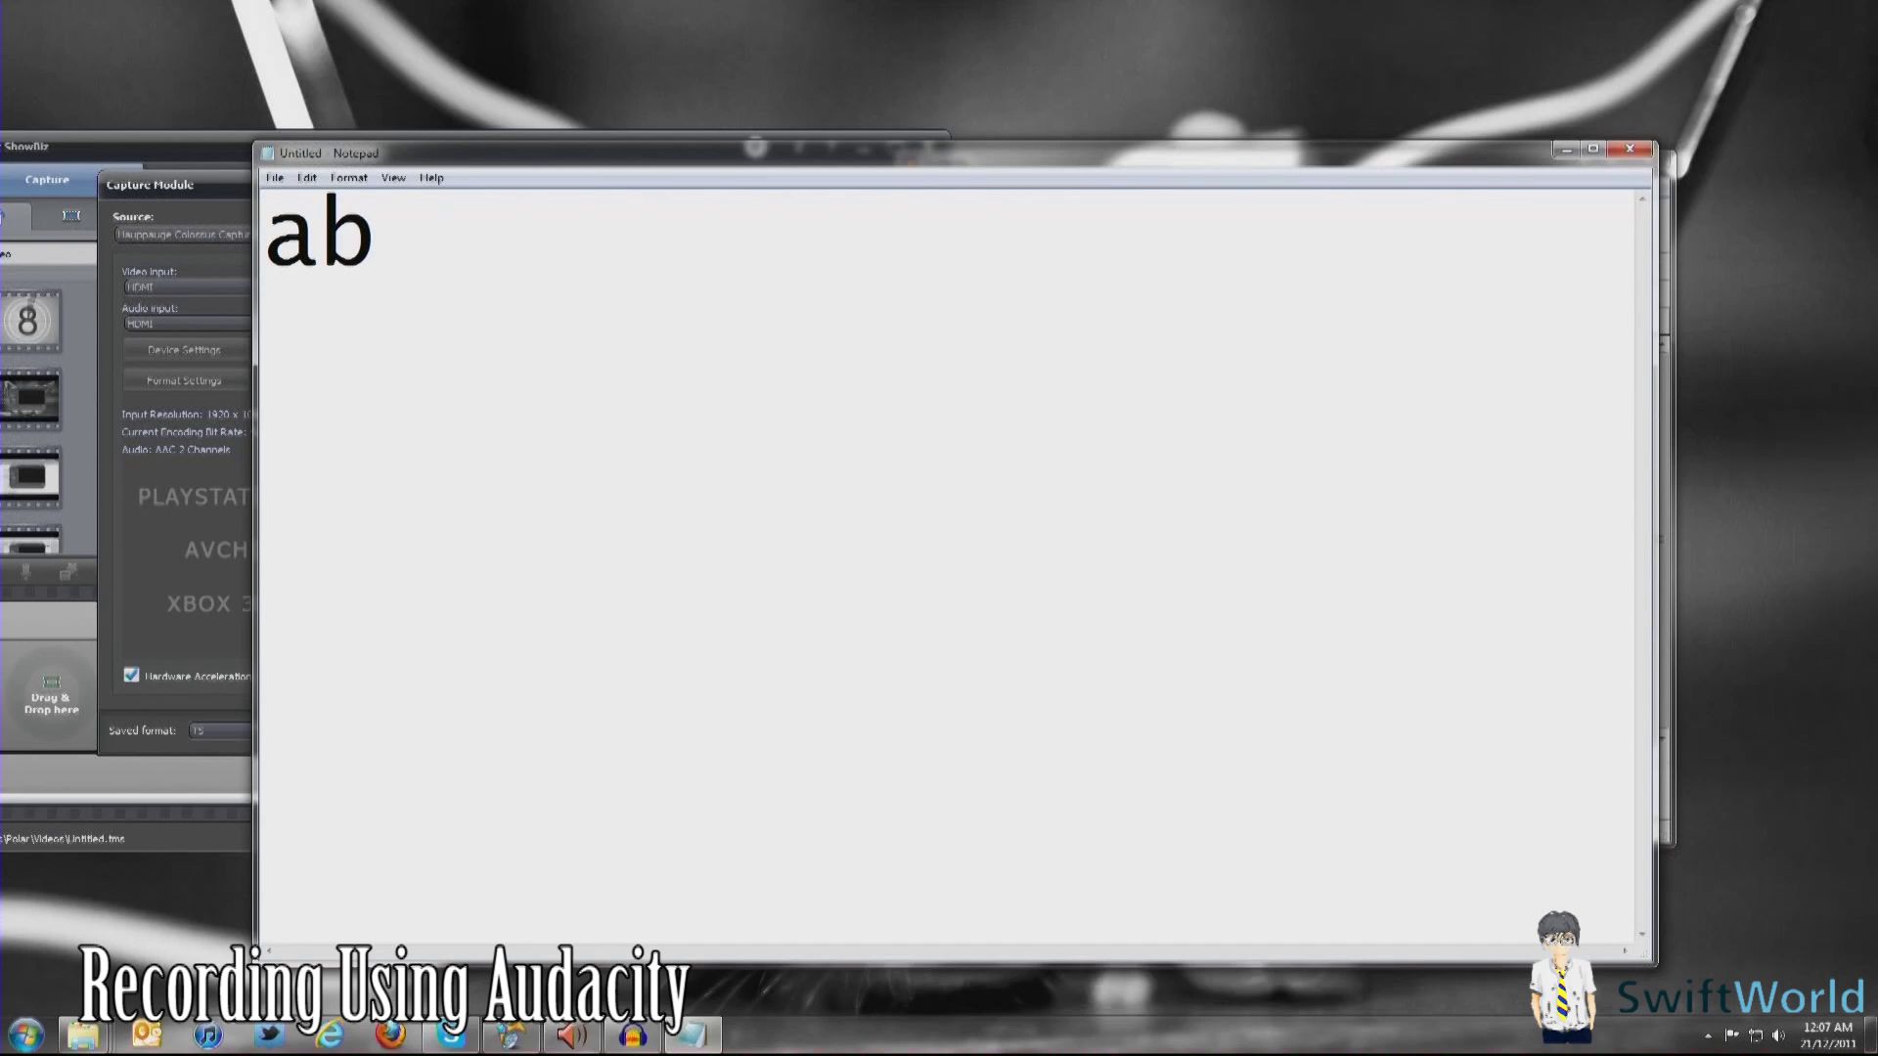
pyautogui.write('cde')
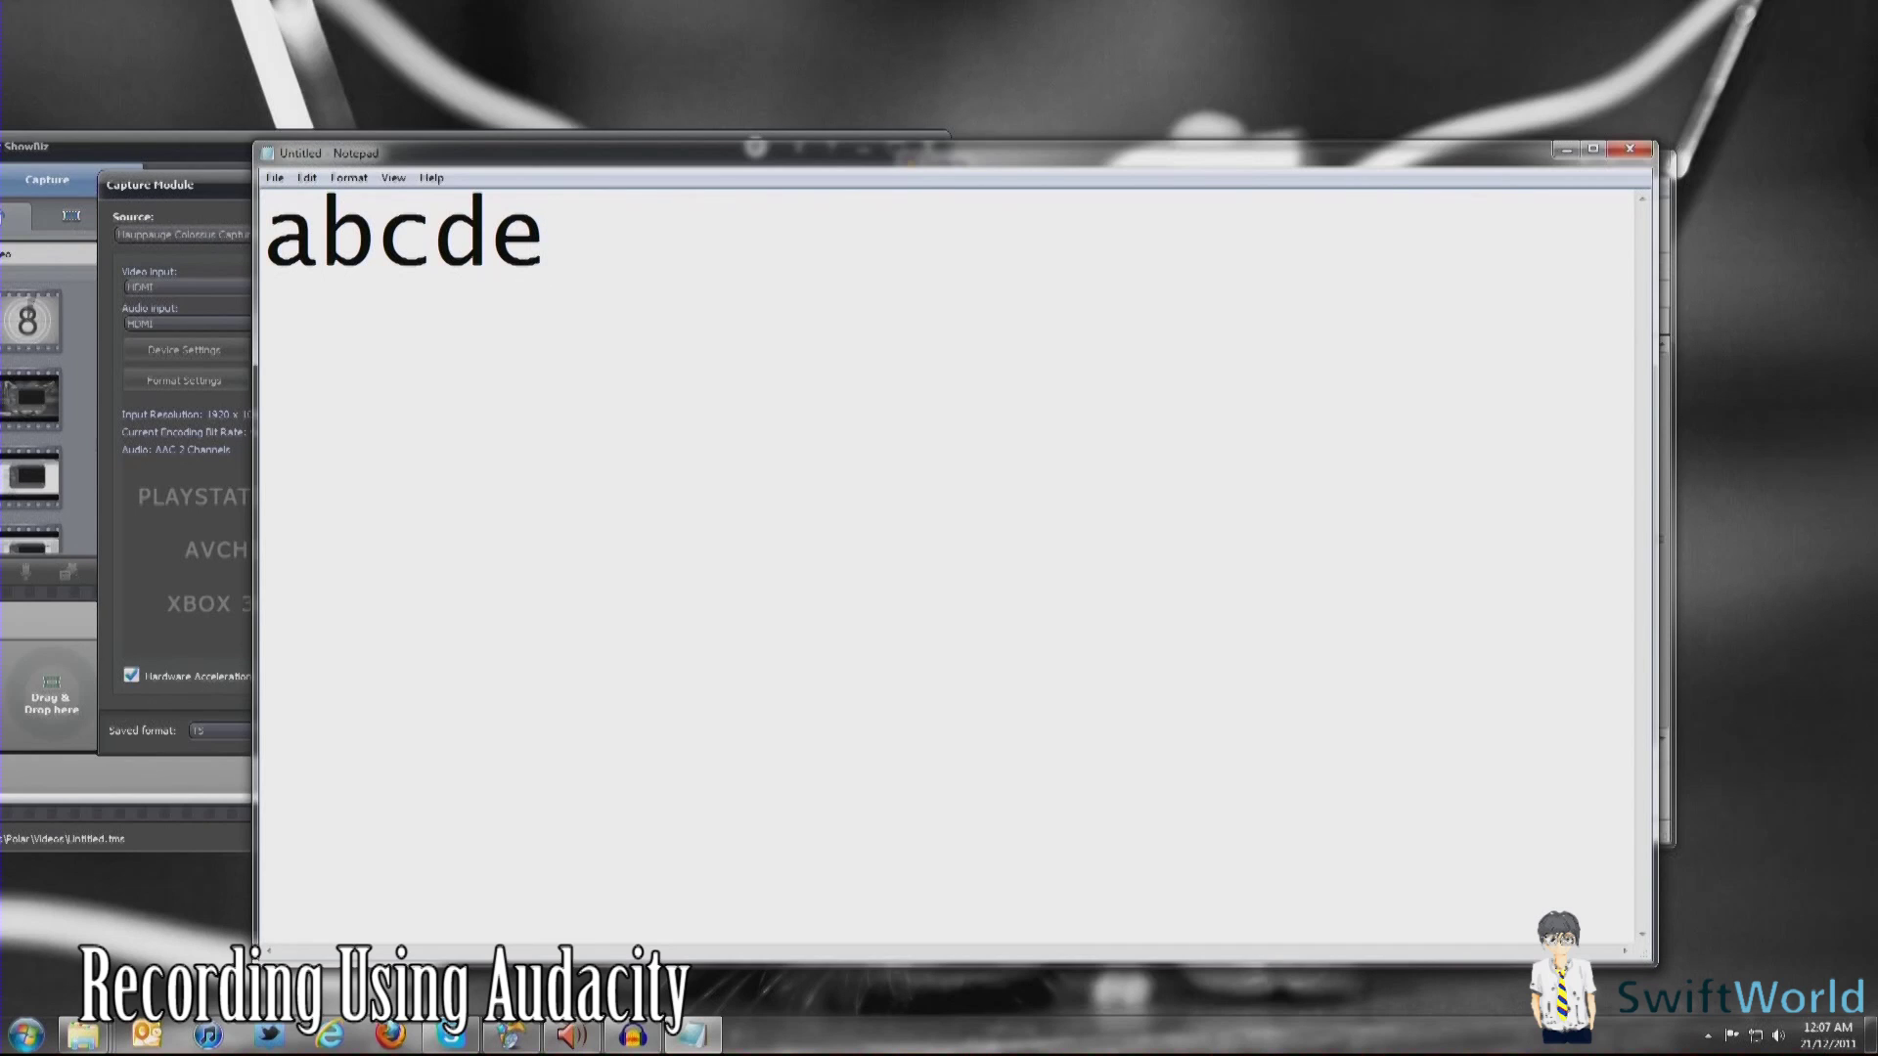
pyautogui.write('f')
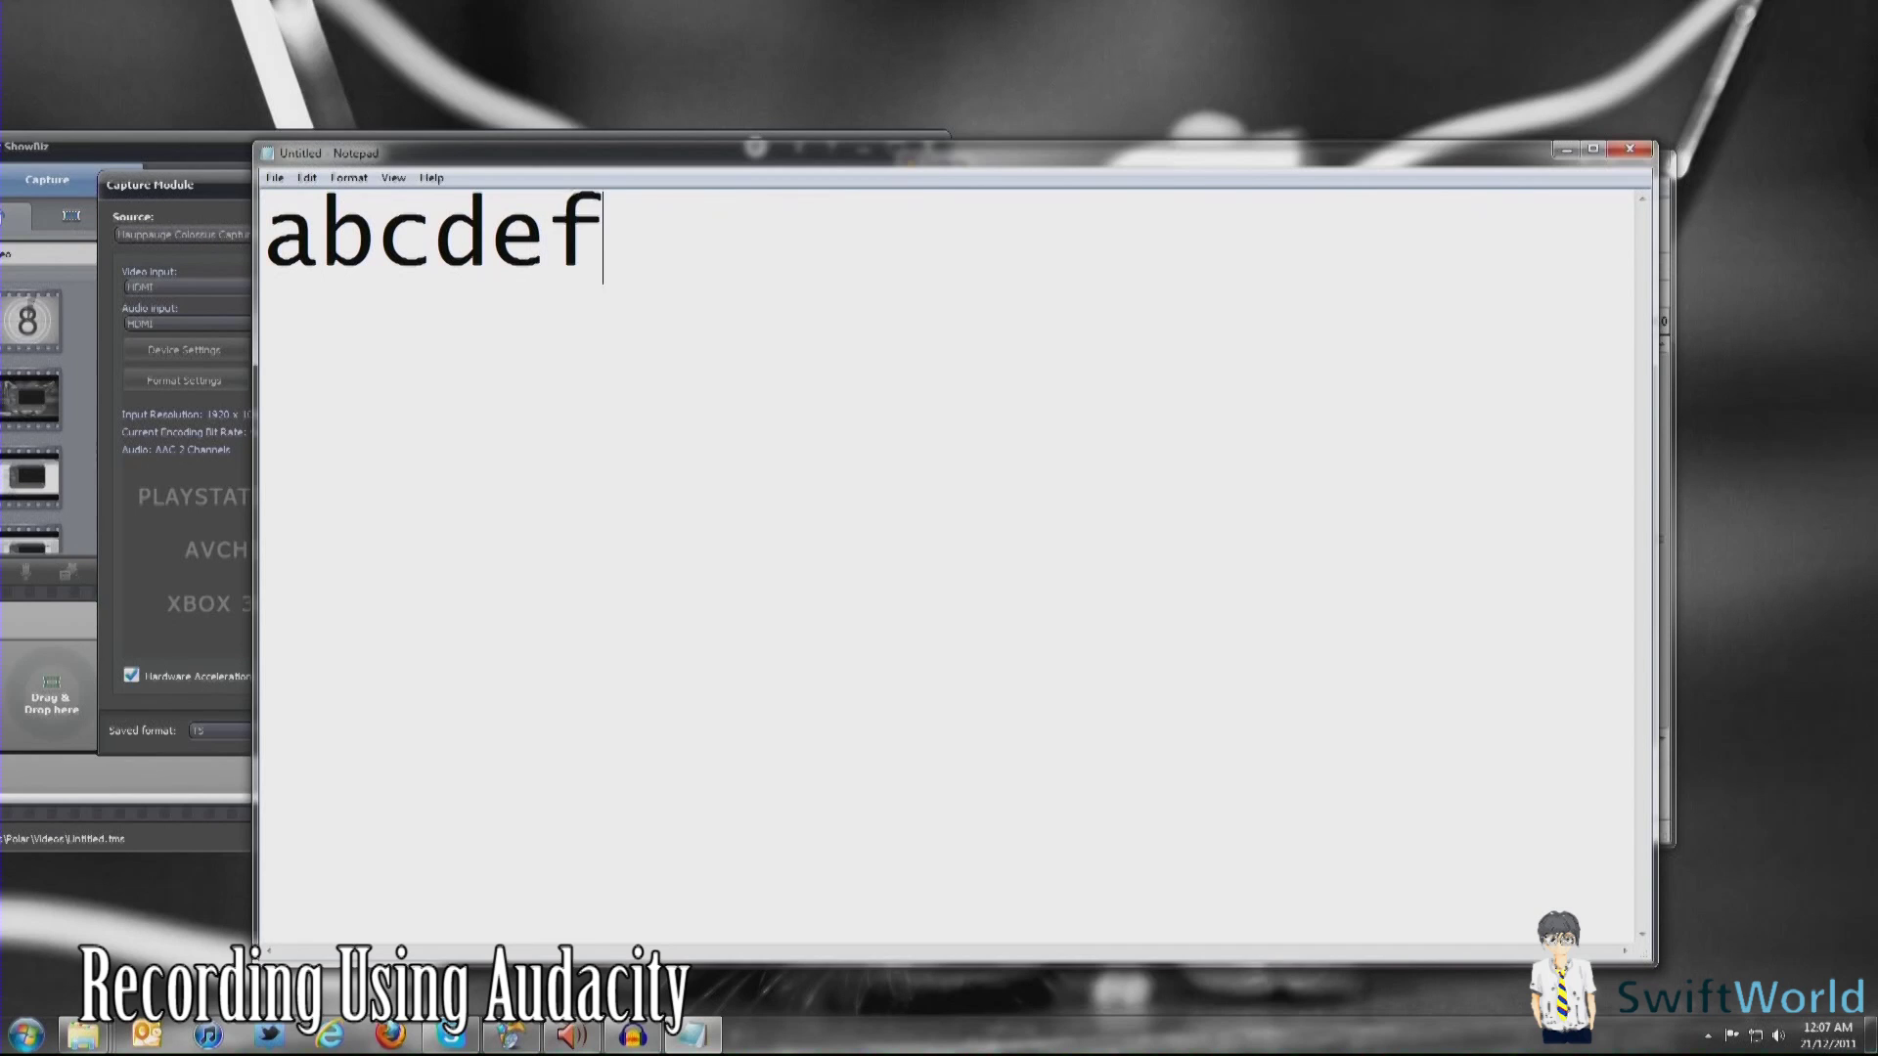
pyautogui.write('g')
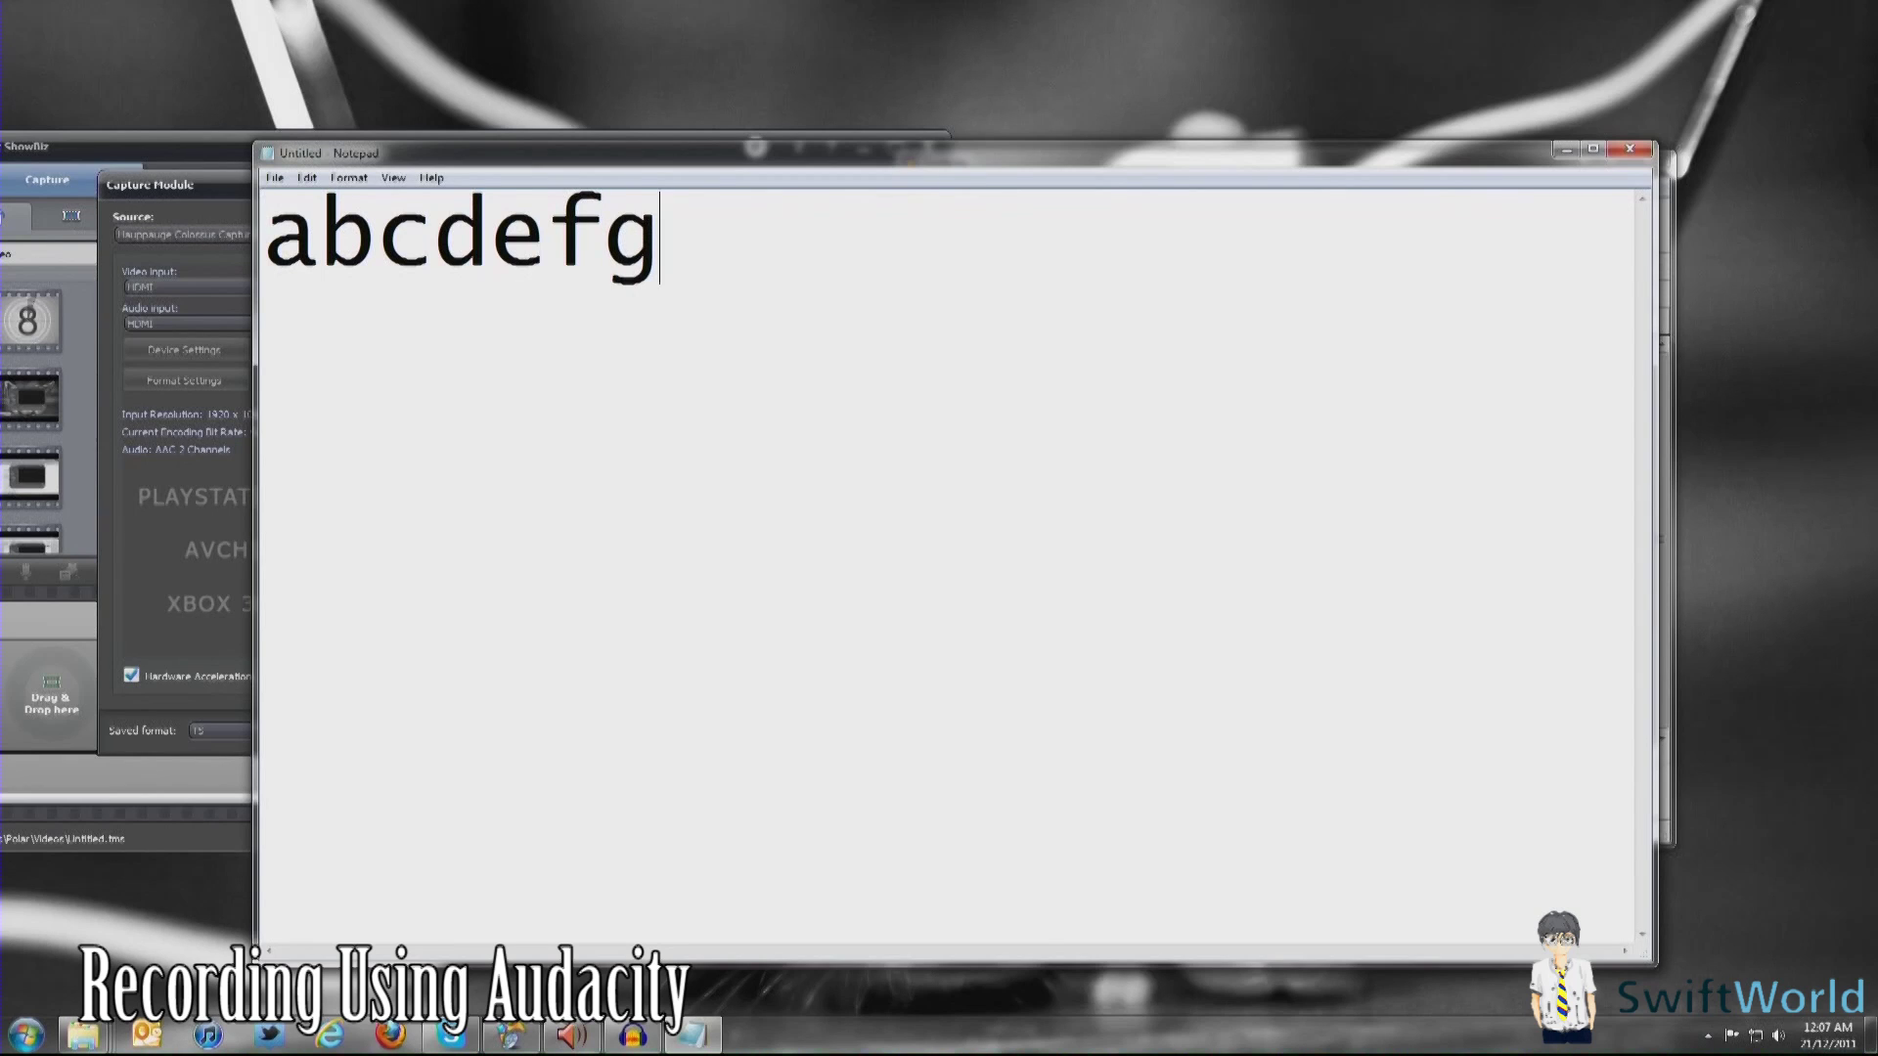
pyautogui.click(1637, 154)
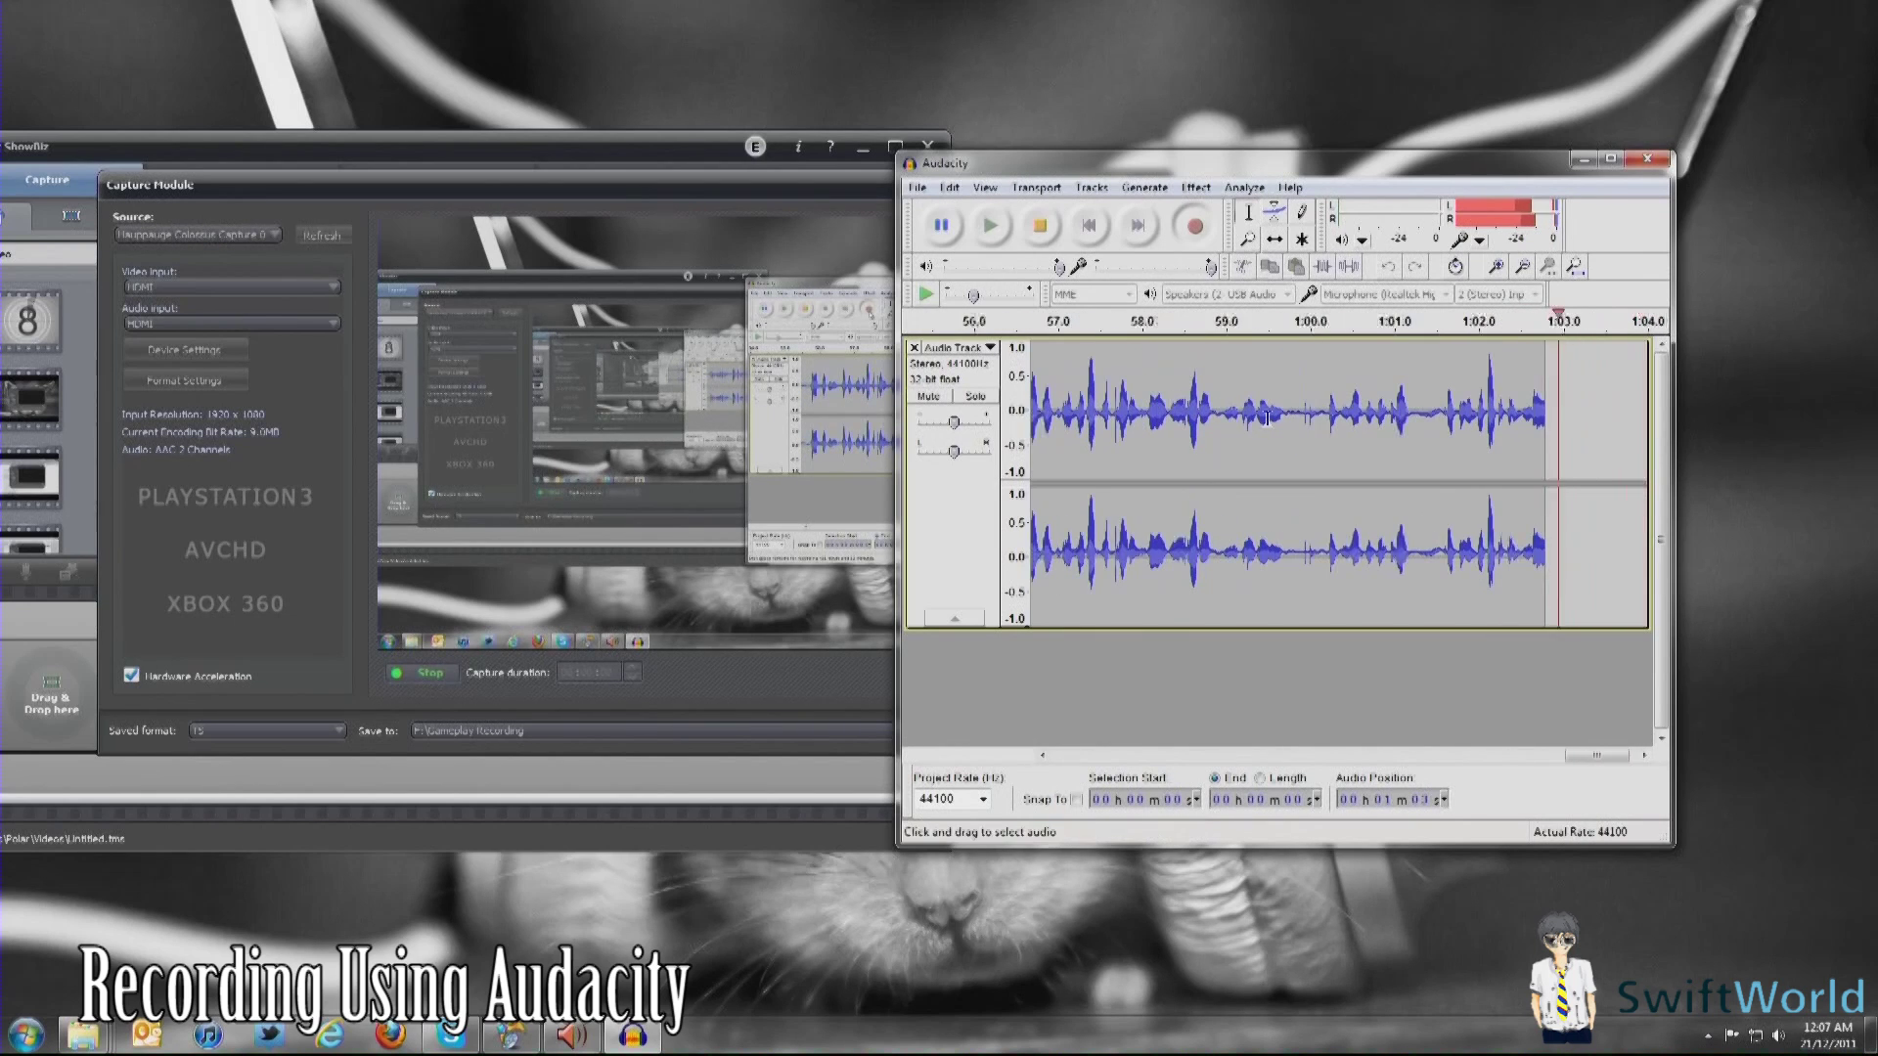
# Step: Stop the Audacity recording with Space, then dismiss the File menu
pyautogui.press('space')
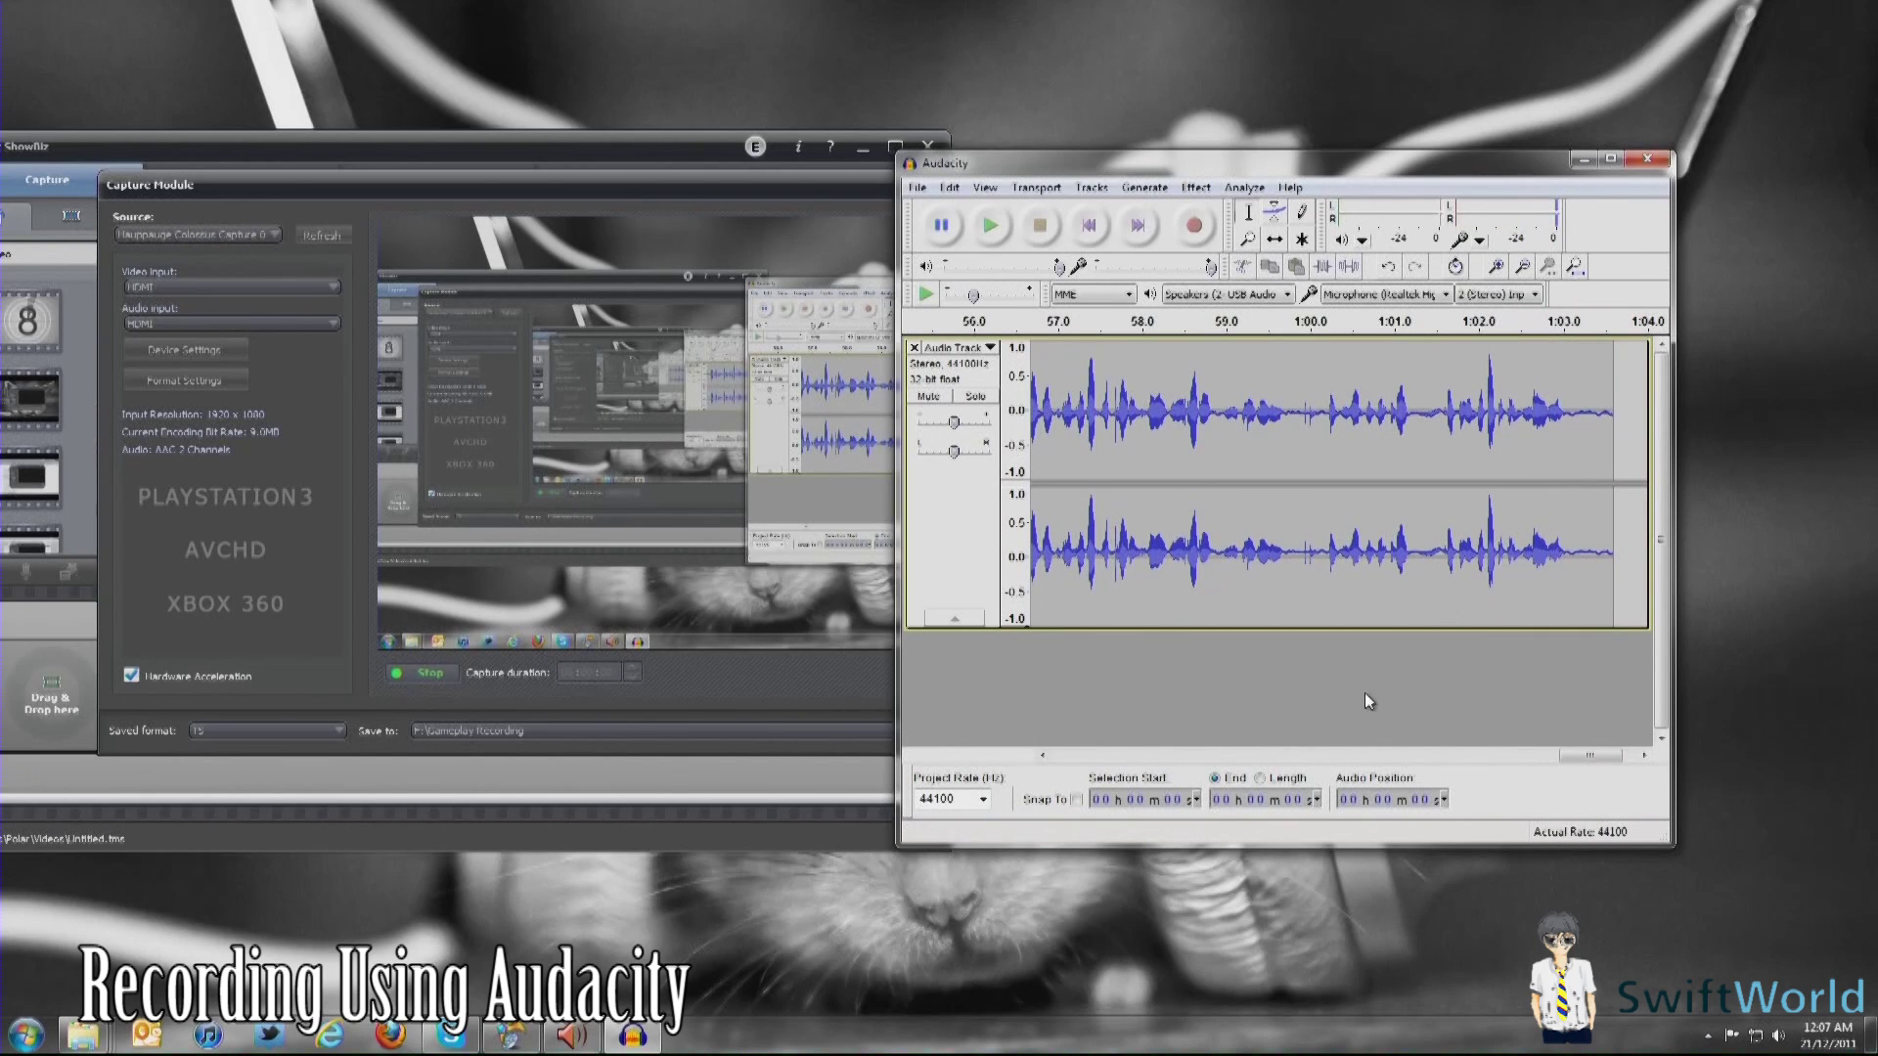
pyautogui.click(924, 190)
pyautogui.press('Escape')
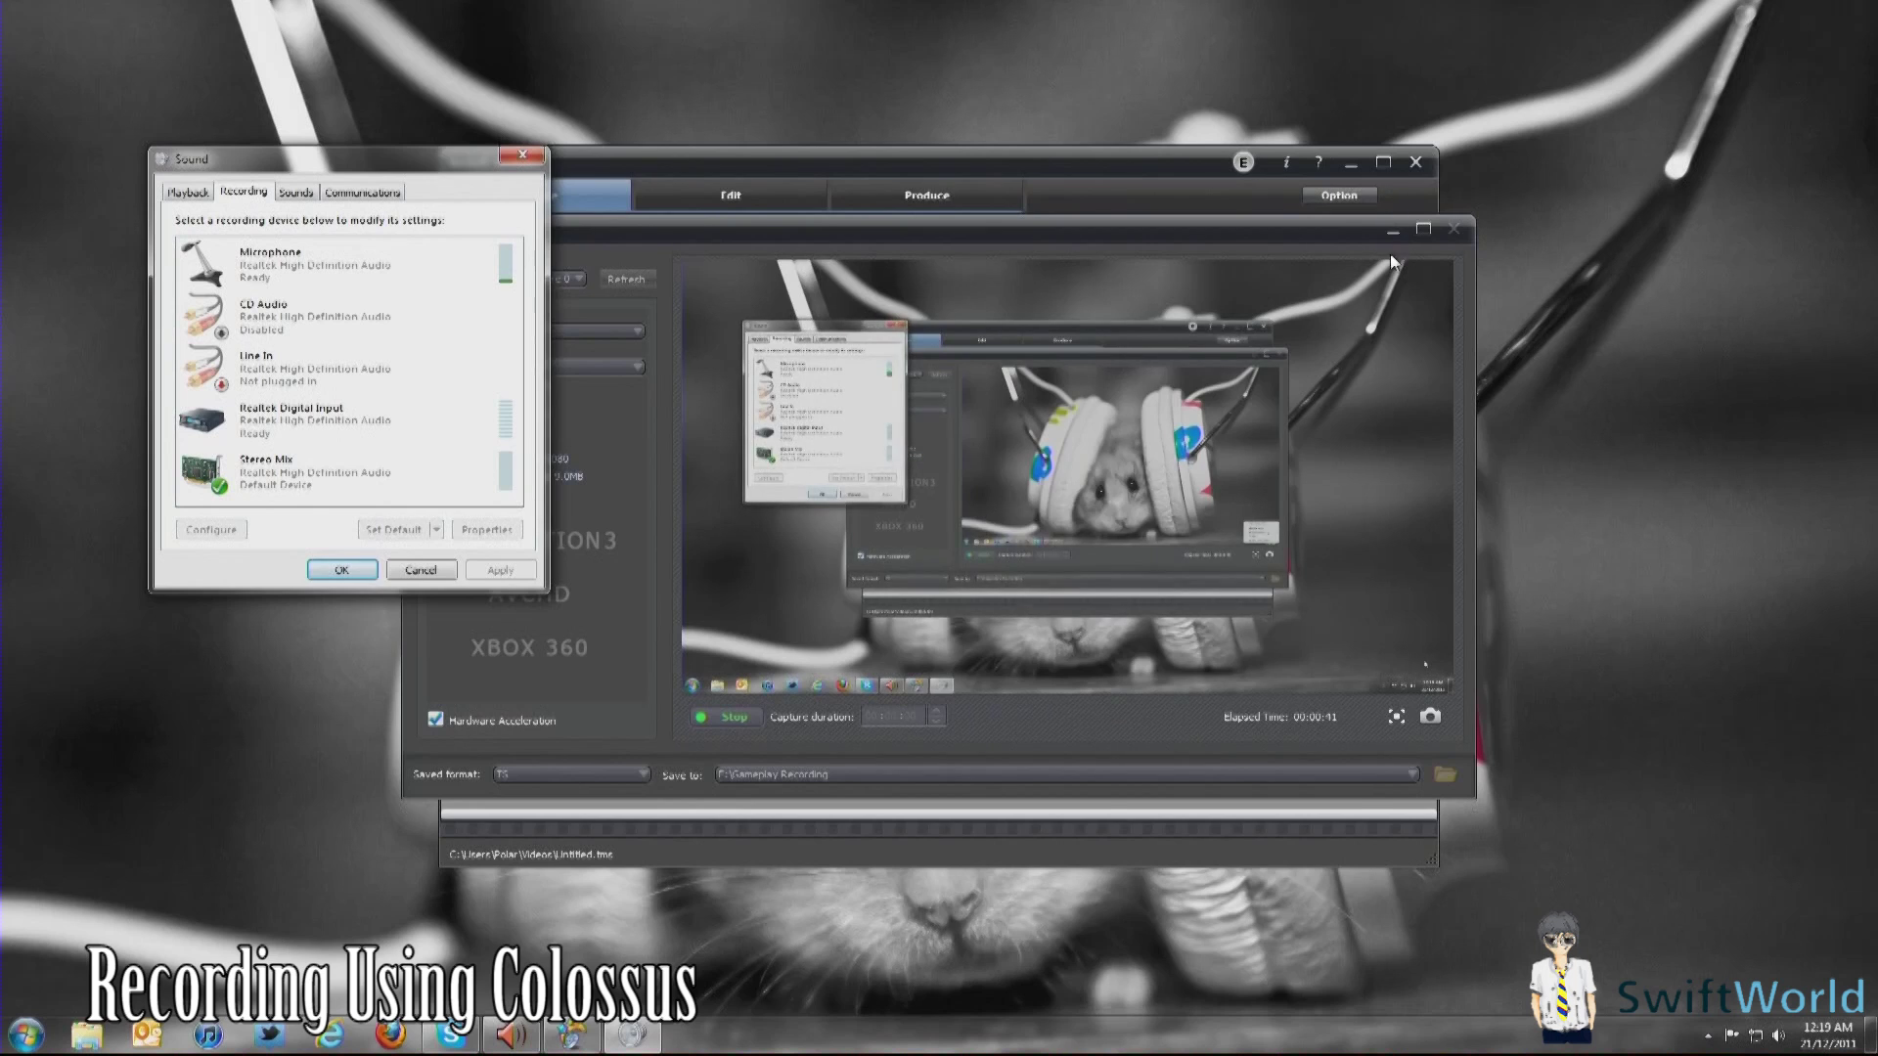
# Step: Minimize the ShowBiz capture window in front of the Sound settings
pyautogui.click(1393, 231)
# Step: Center the Sound dialog, check Line In's options, and select Stereo Mix
pyautogui.moveTo(420, 168); pyautogui.dragTo(1028, 282)
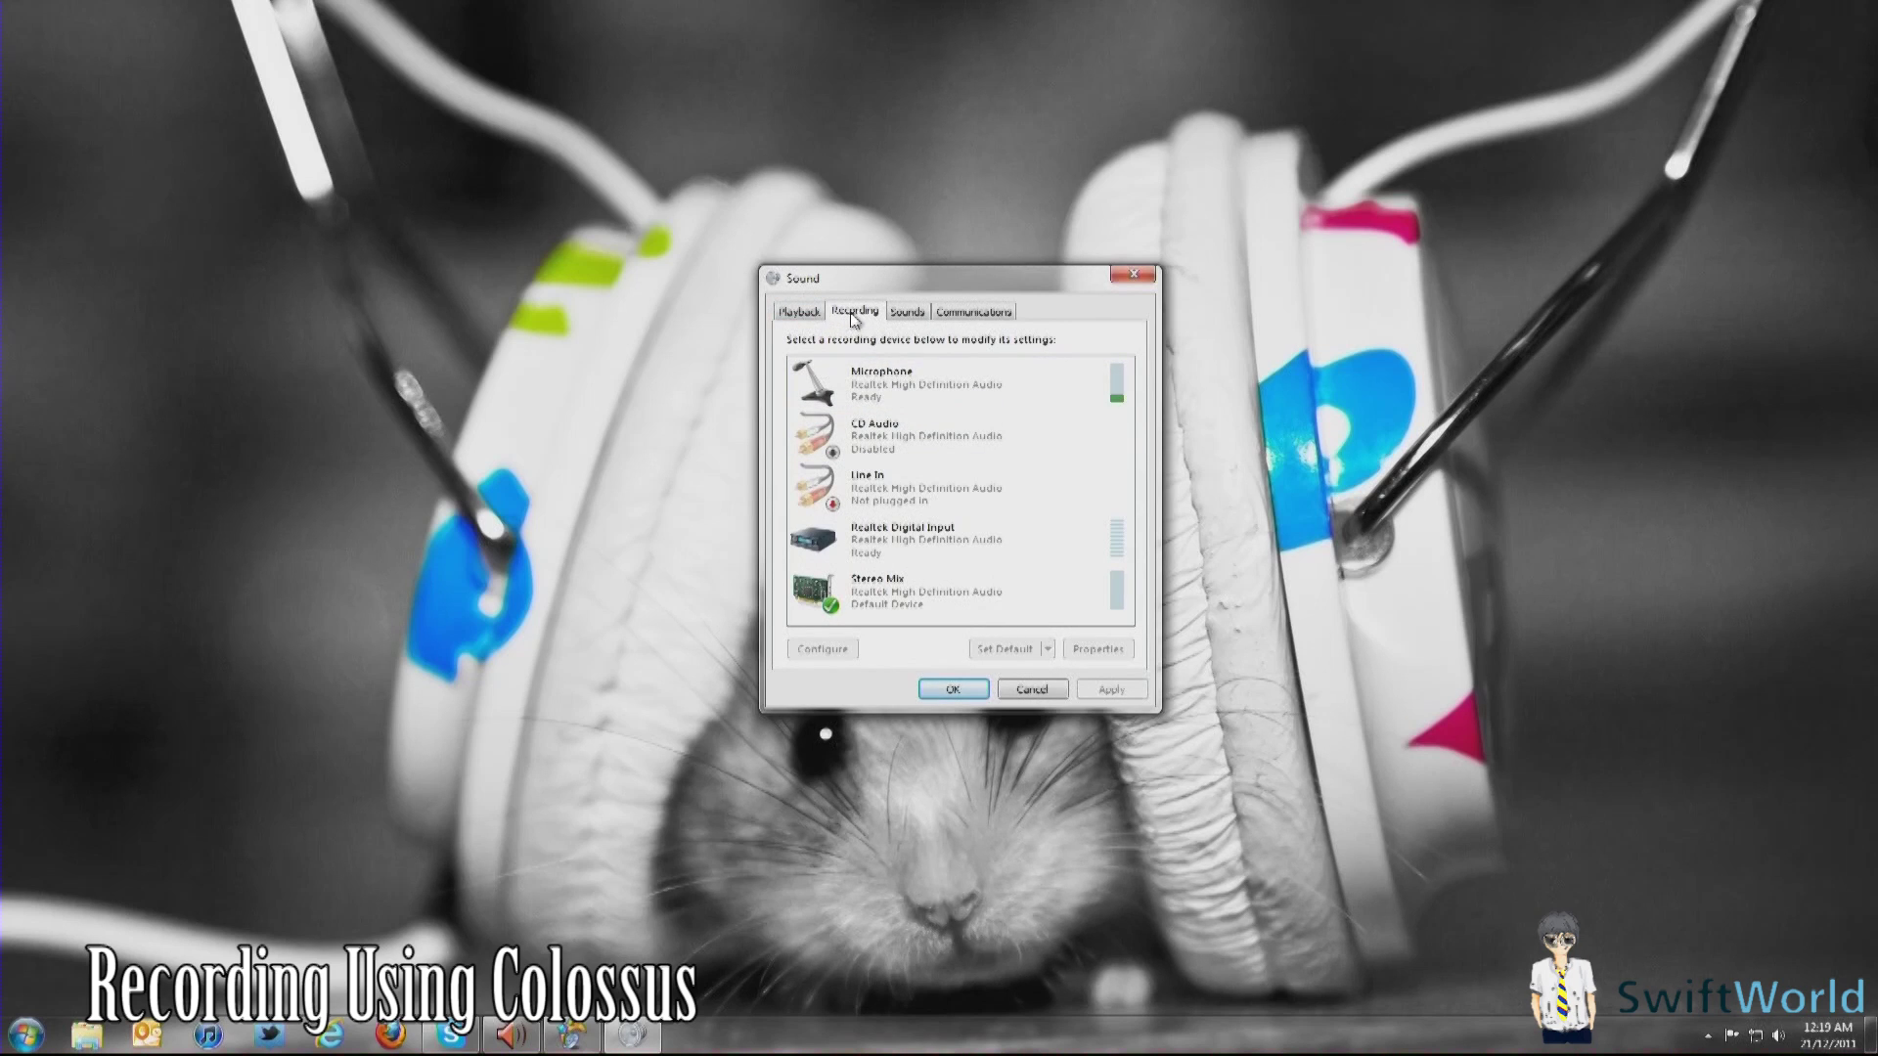
pyautogui.rightClick(1080, 499)
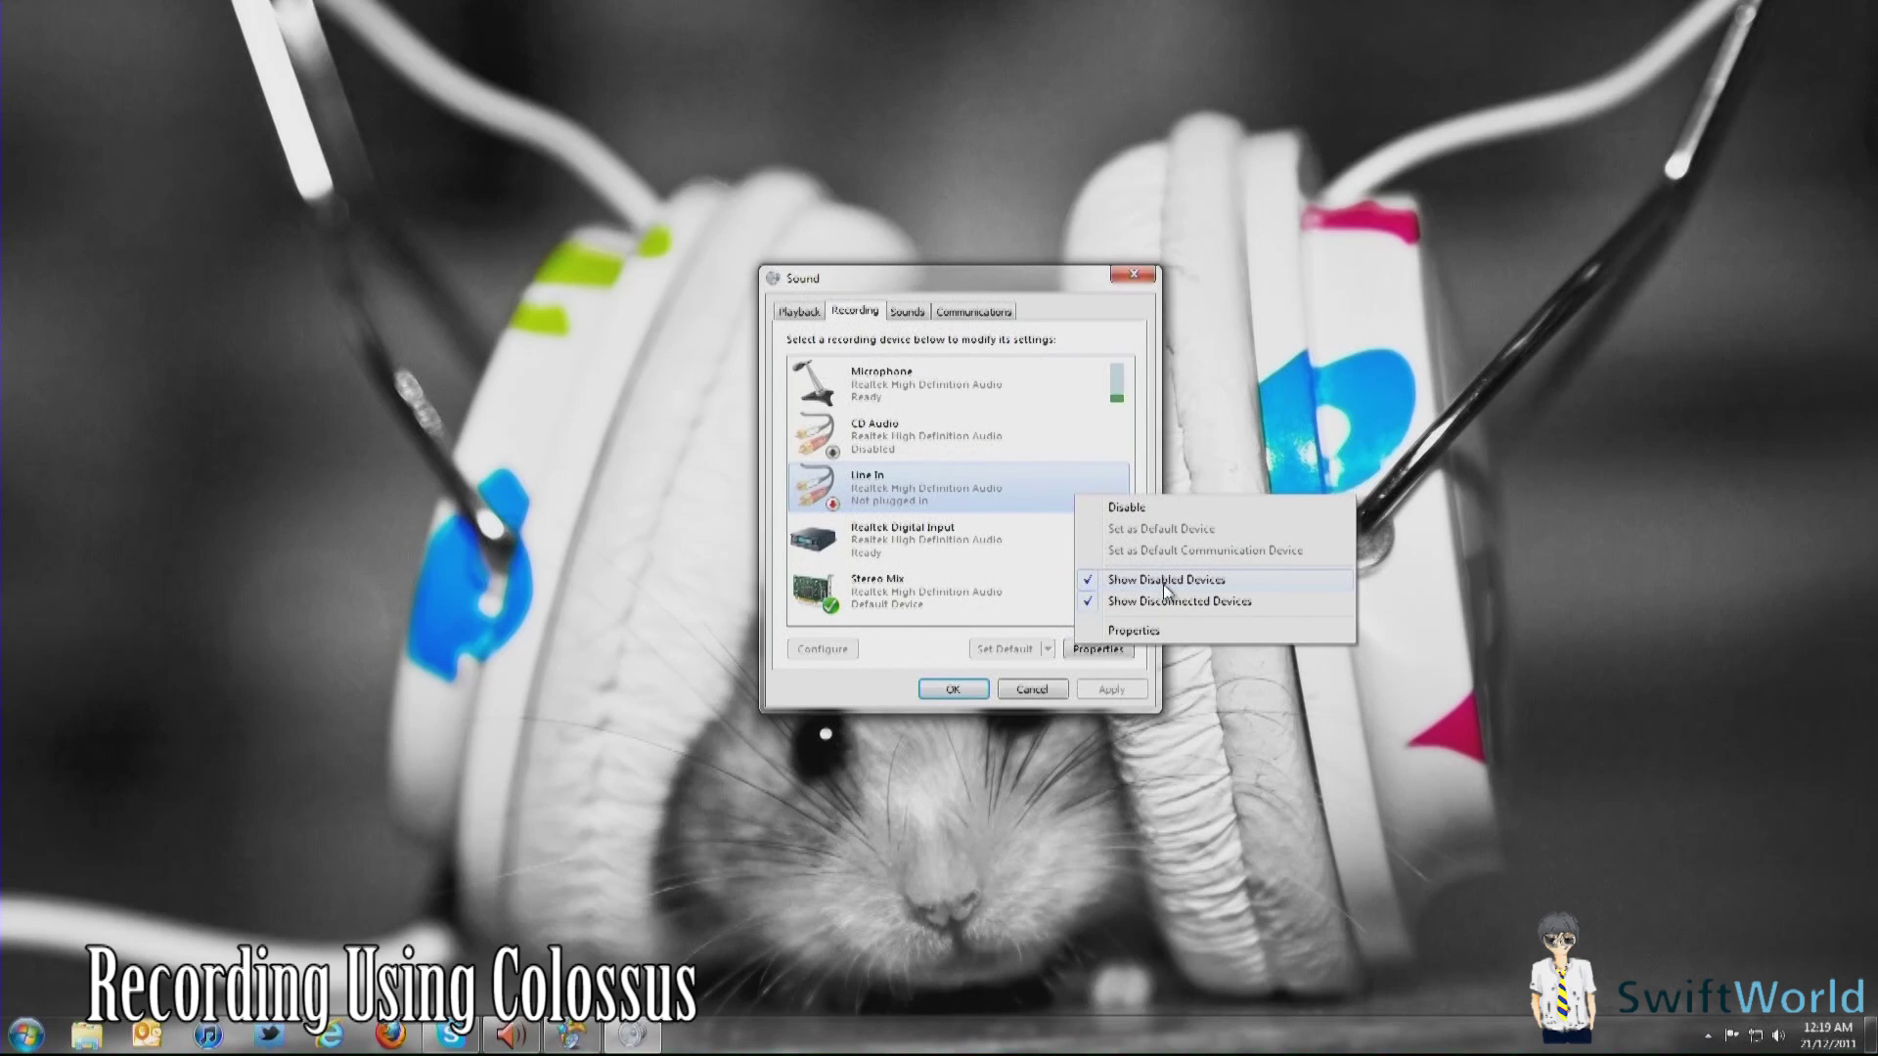
pyautogui.click(964, 492)
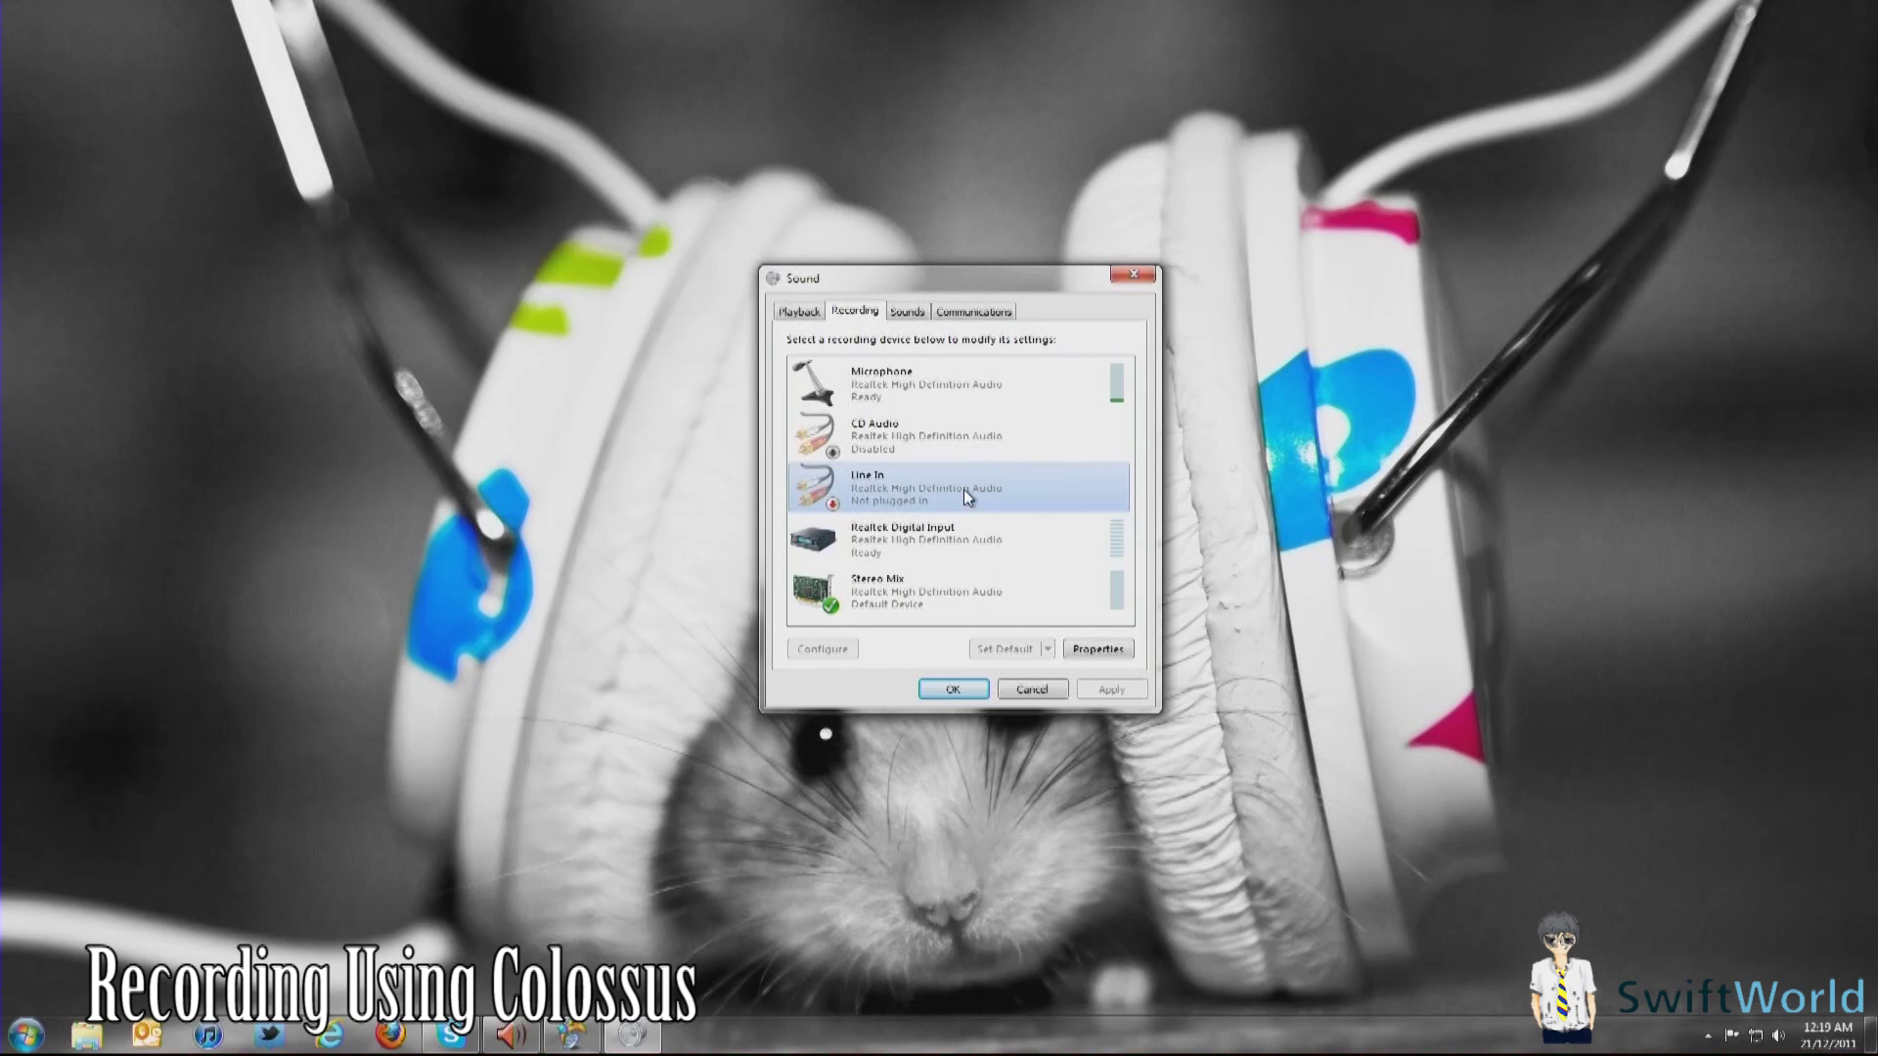
pyautogui.click(912, 585)
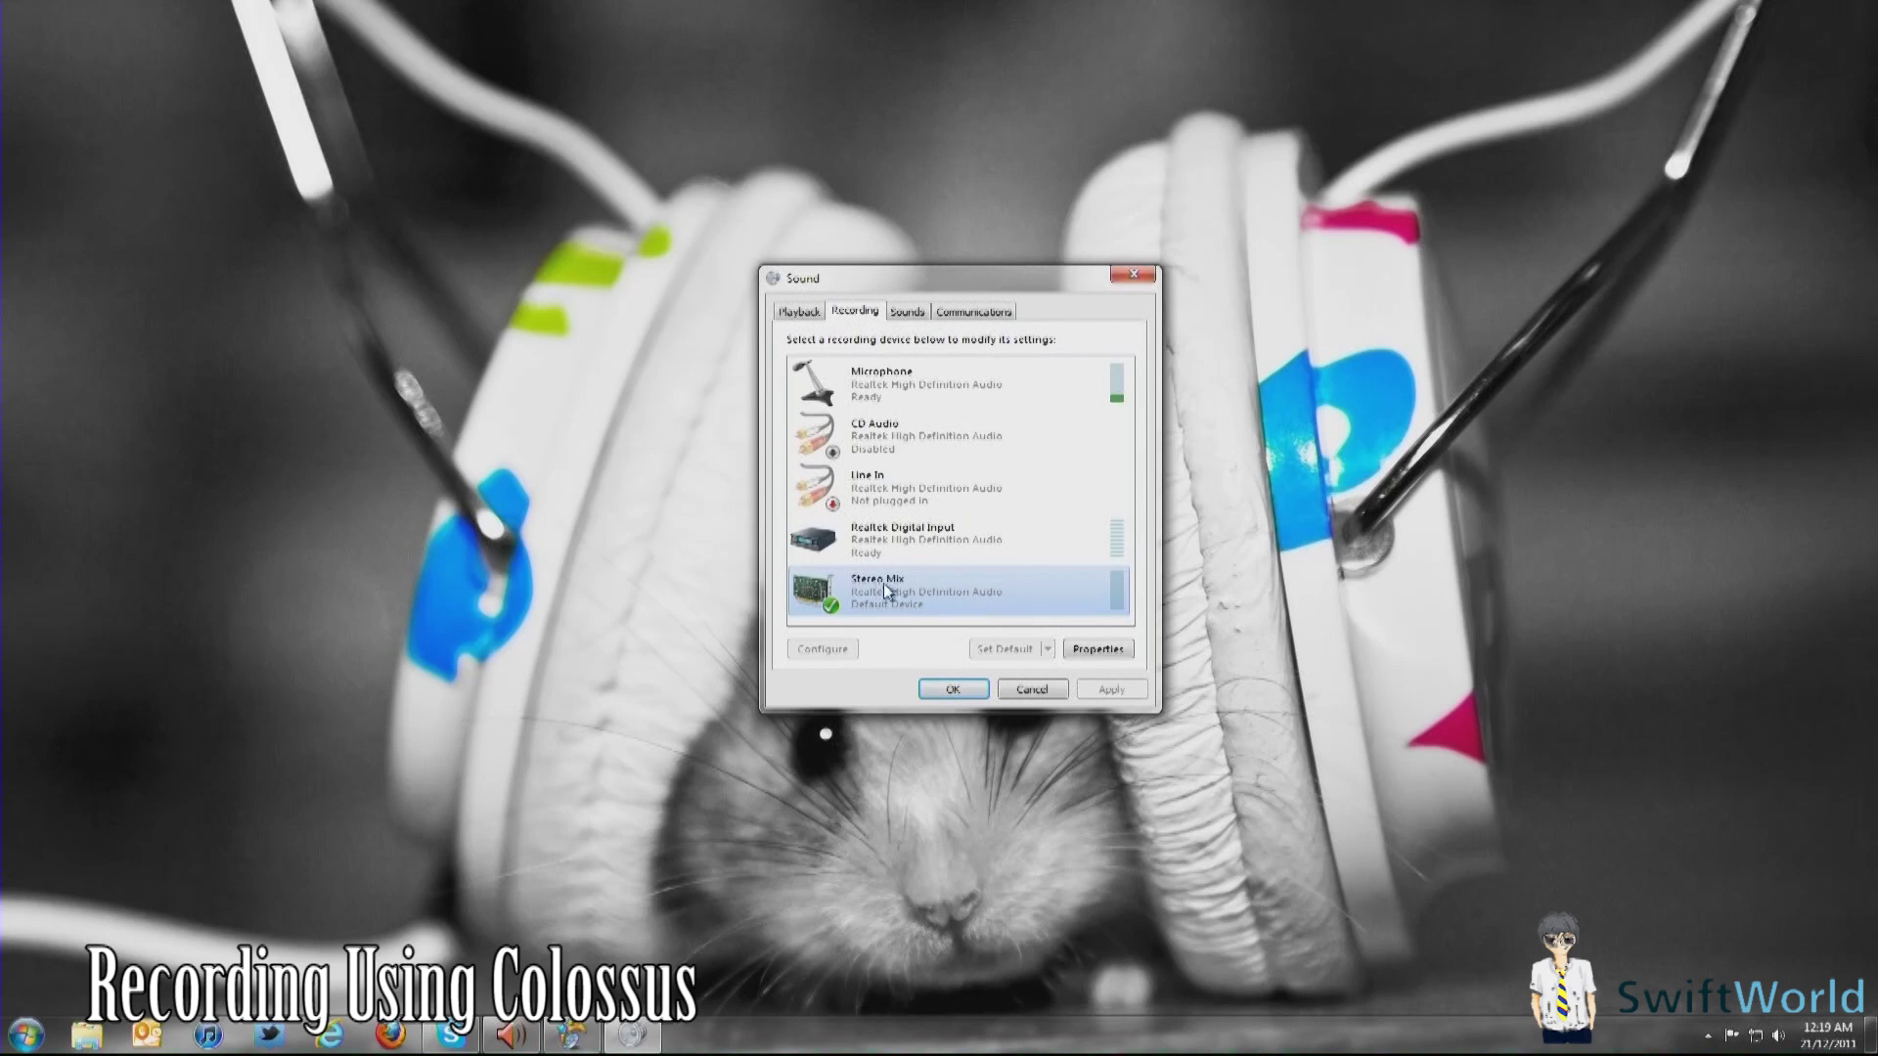
# Step: On Stereo Mix's Listen tab, play it back through Colossus 3 and confirm with OK
pyautogui.rightClick(963, 593)
pyautogui.press('Escape')
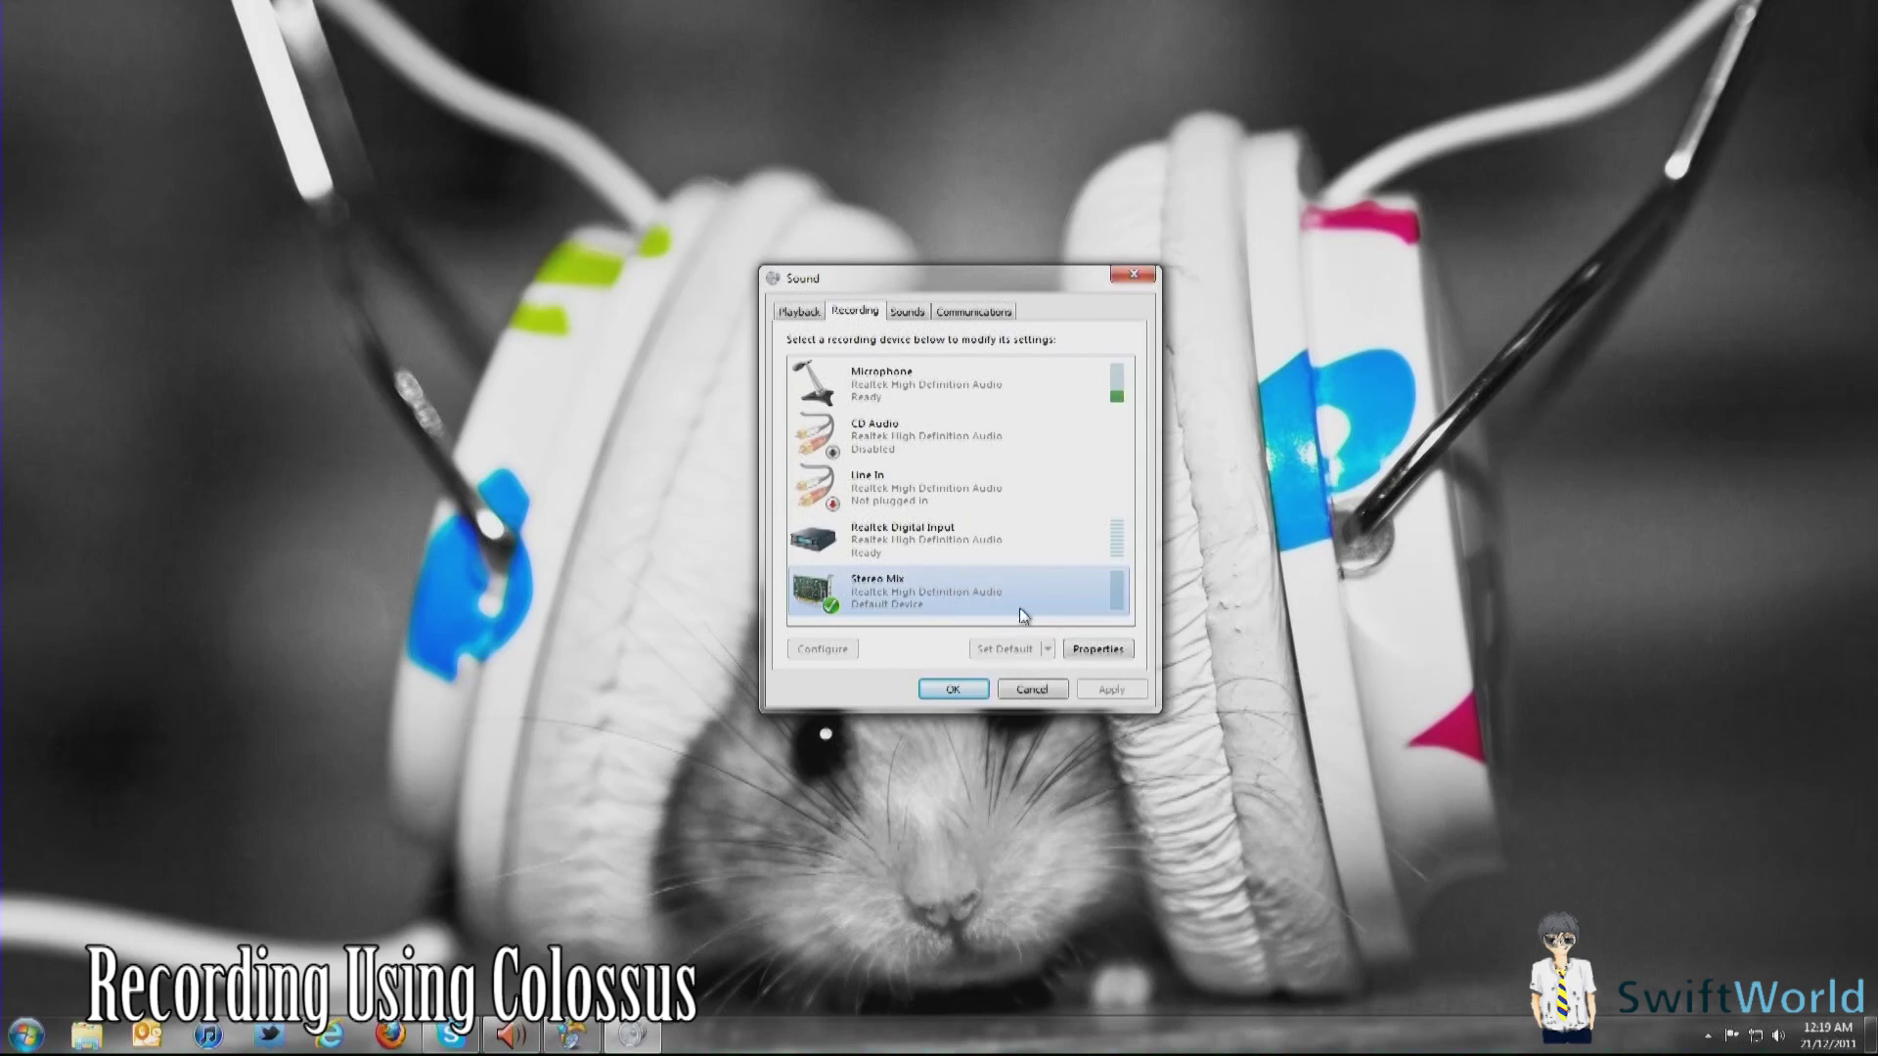
pyautogui.click(1098, 649)
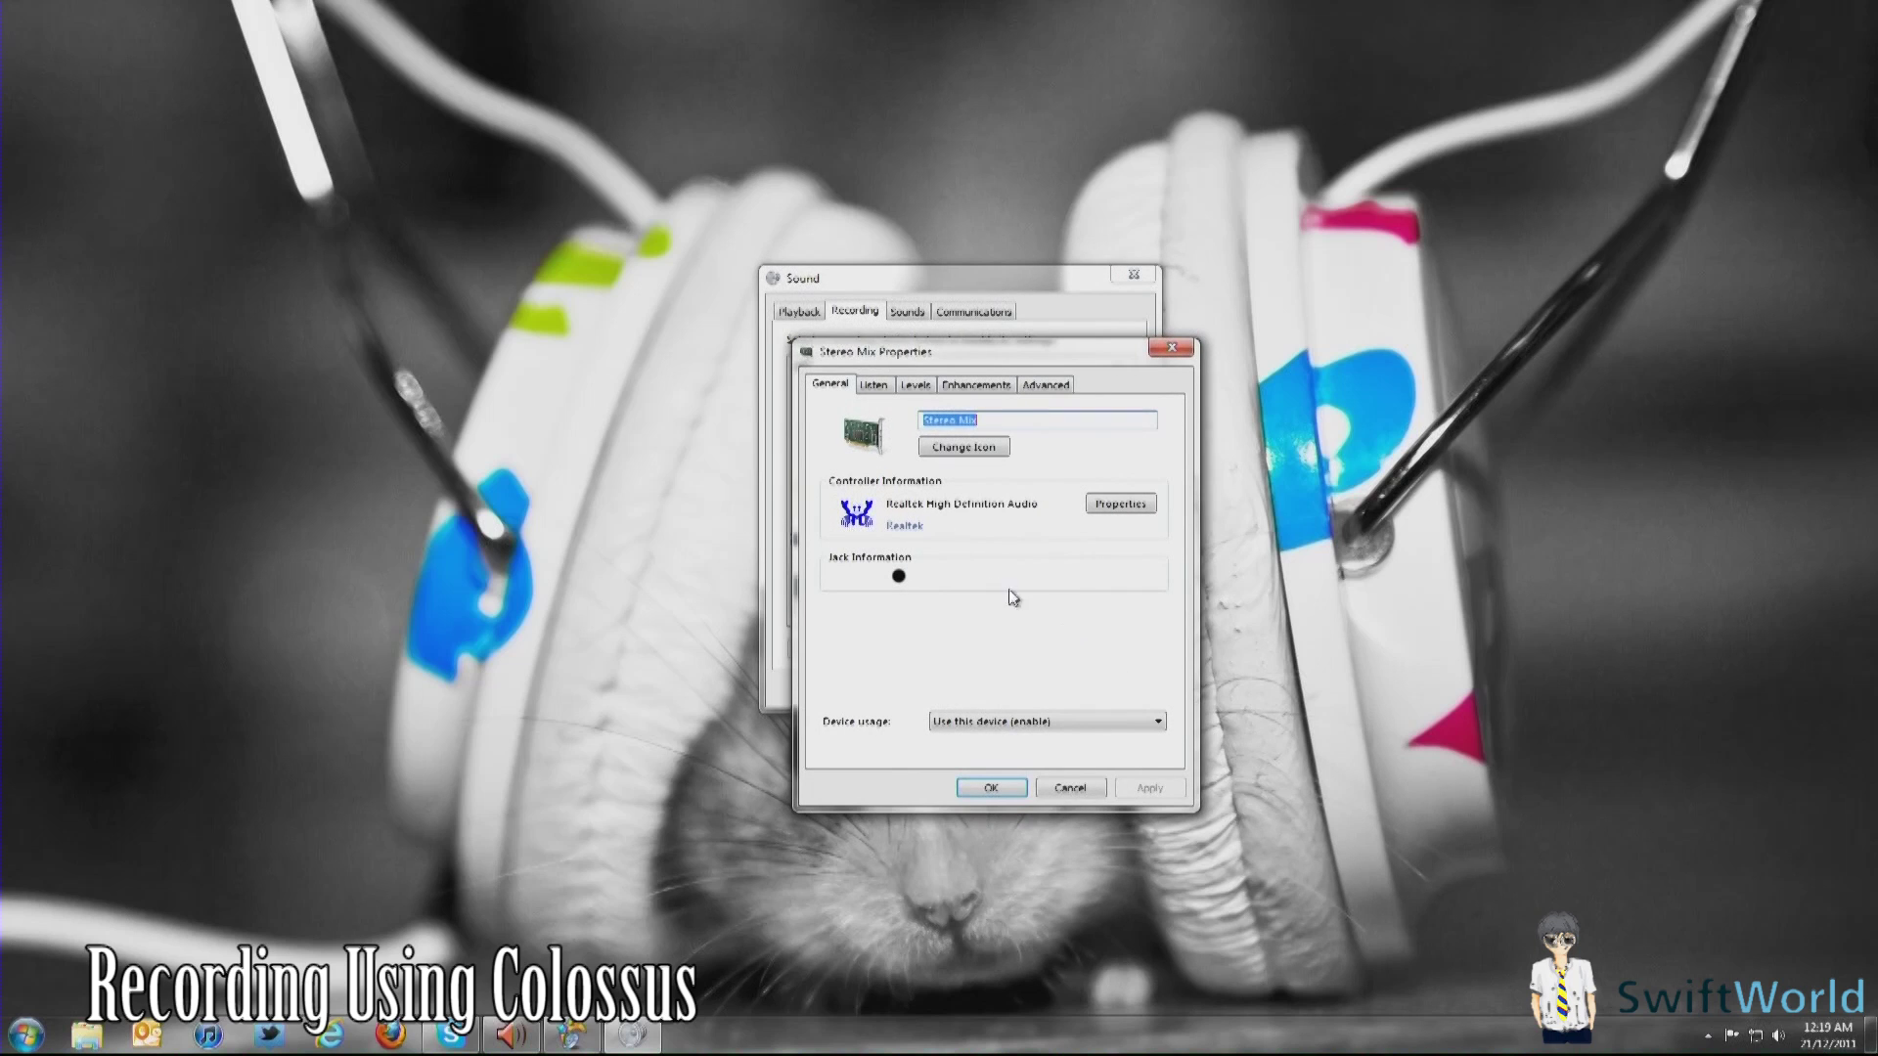
pyautogui.click(878, 388)
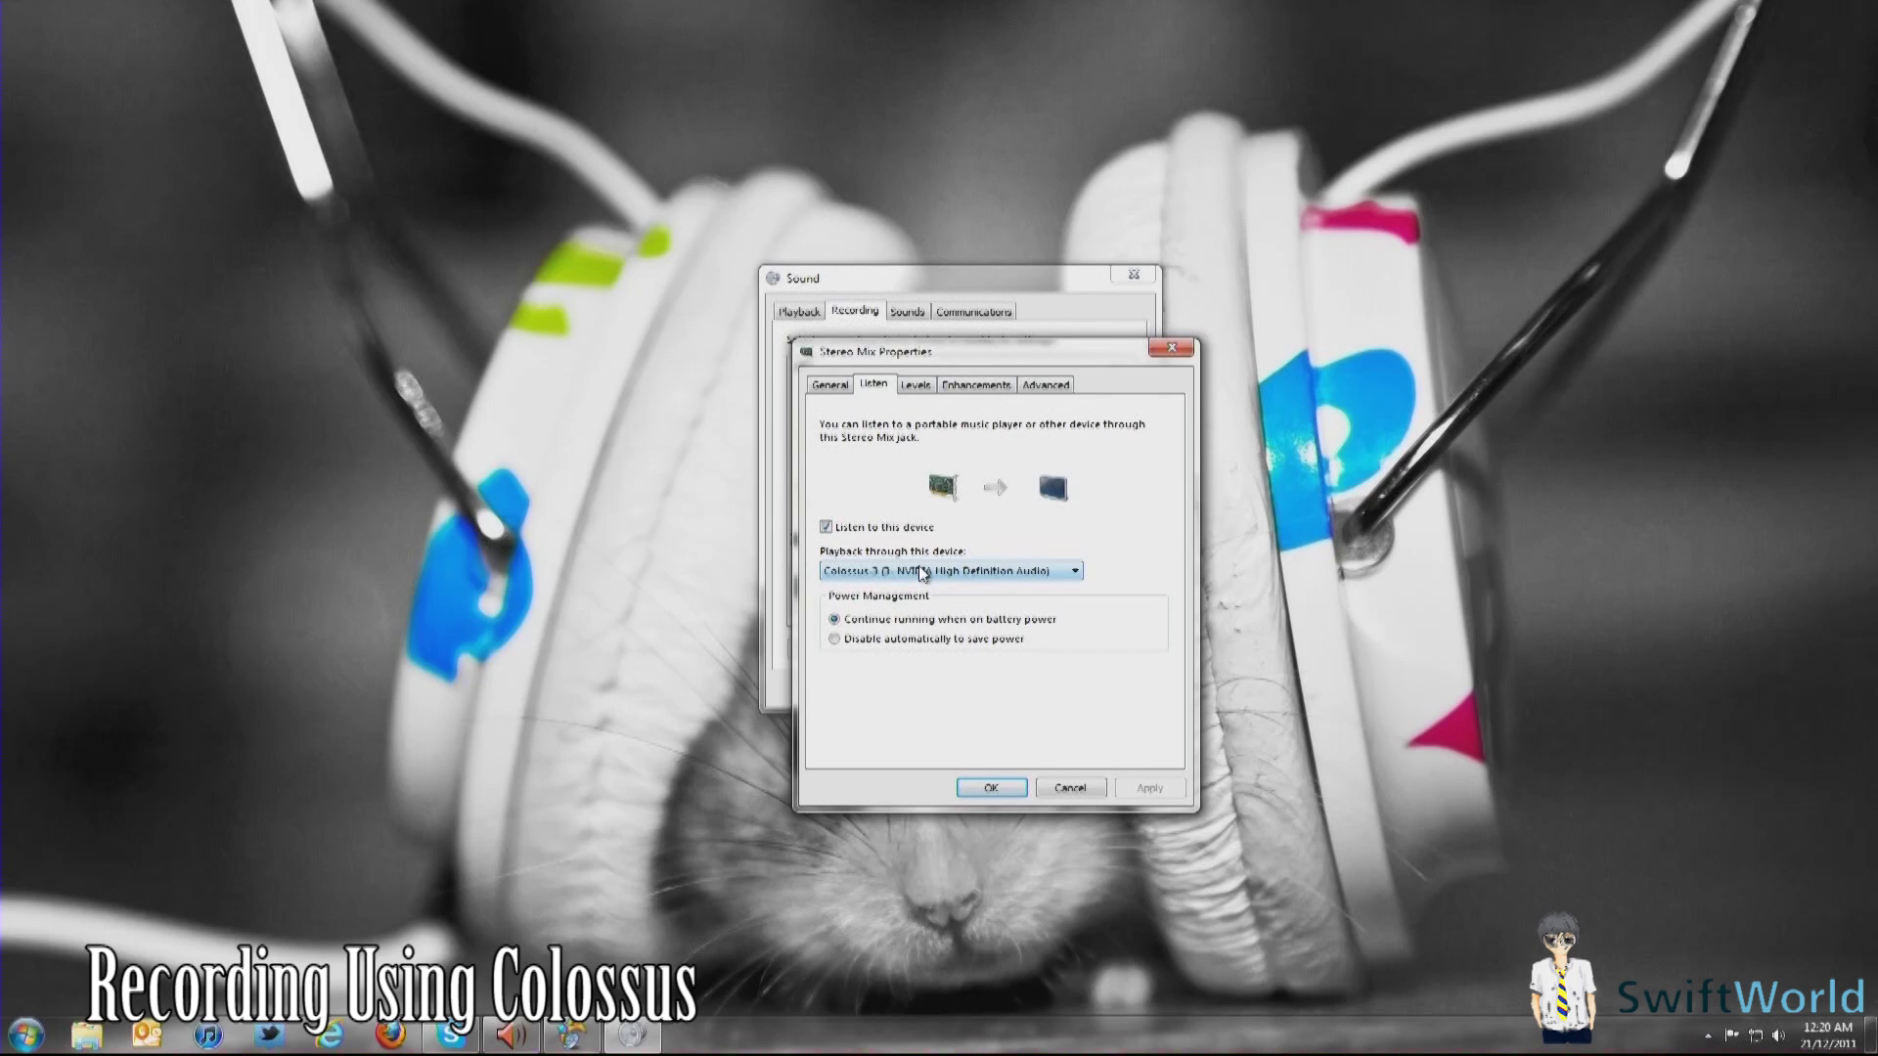
pyautogui.click(943, 572)
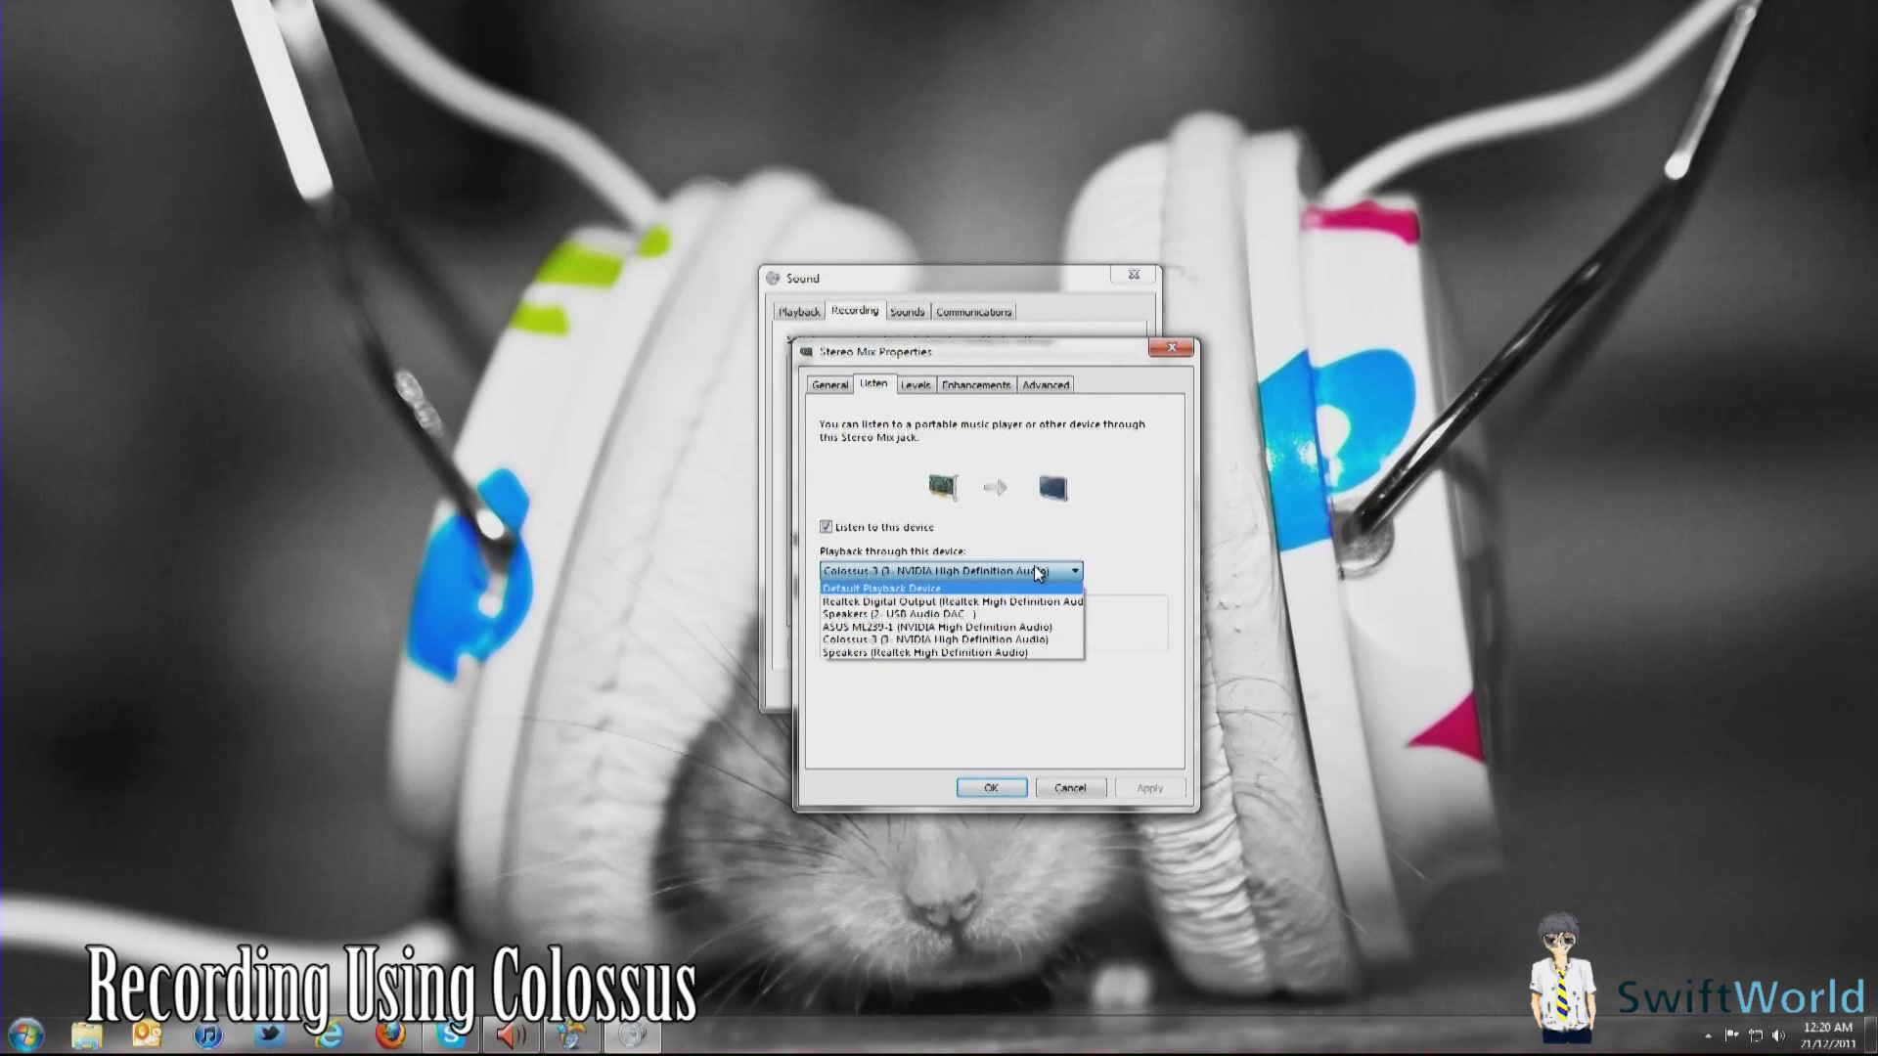
pyautogui.click(958, 641)
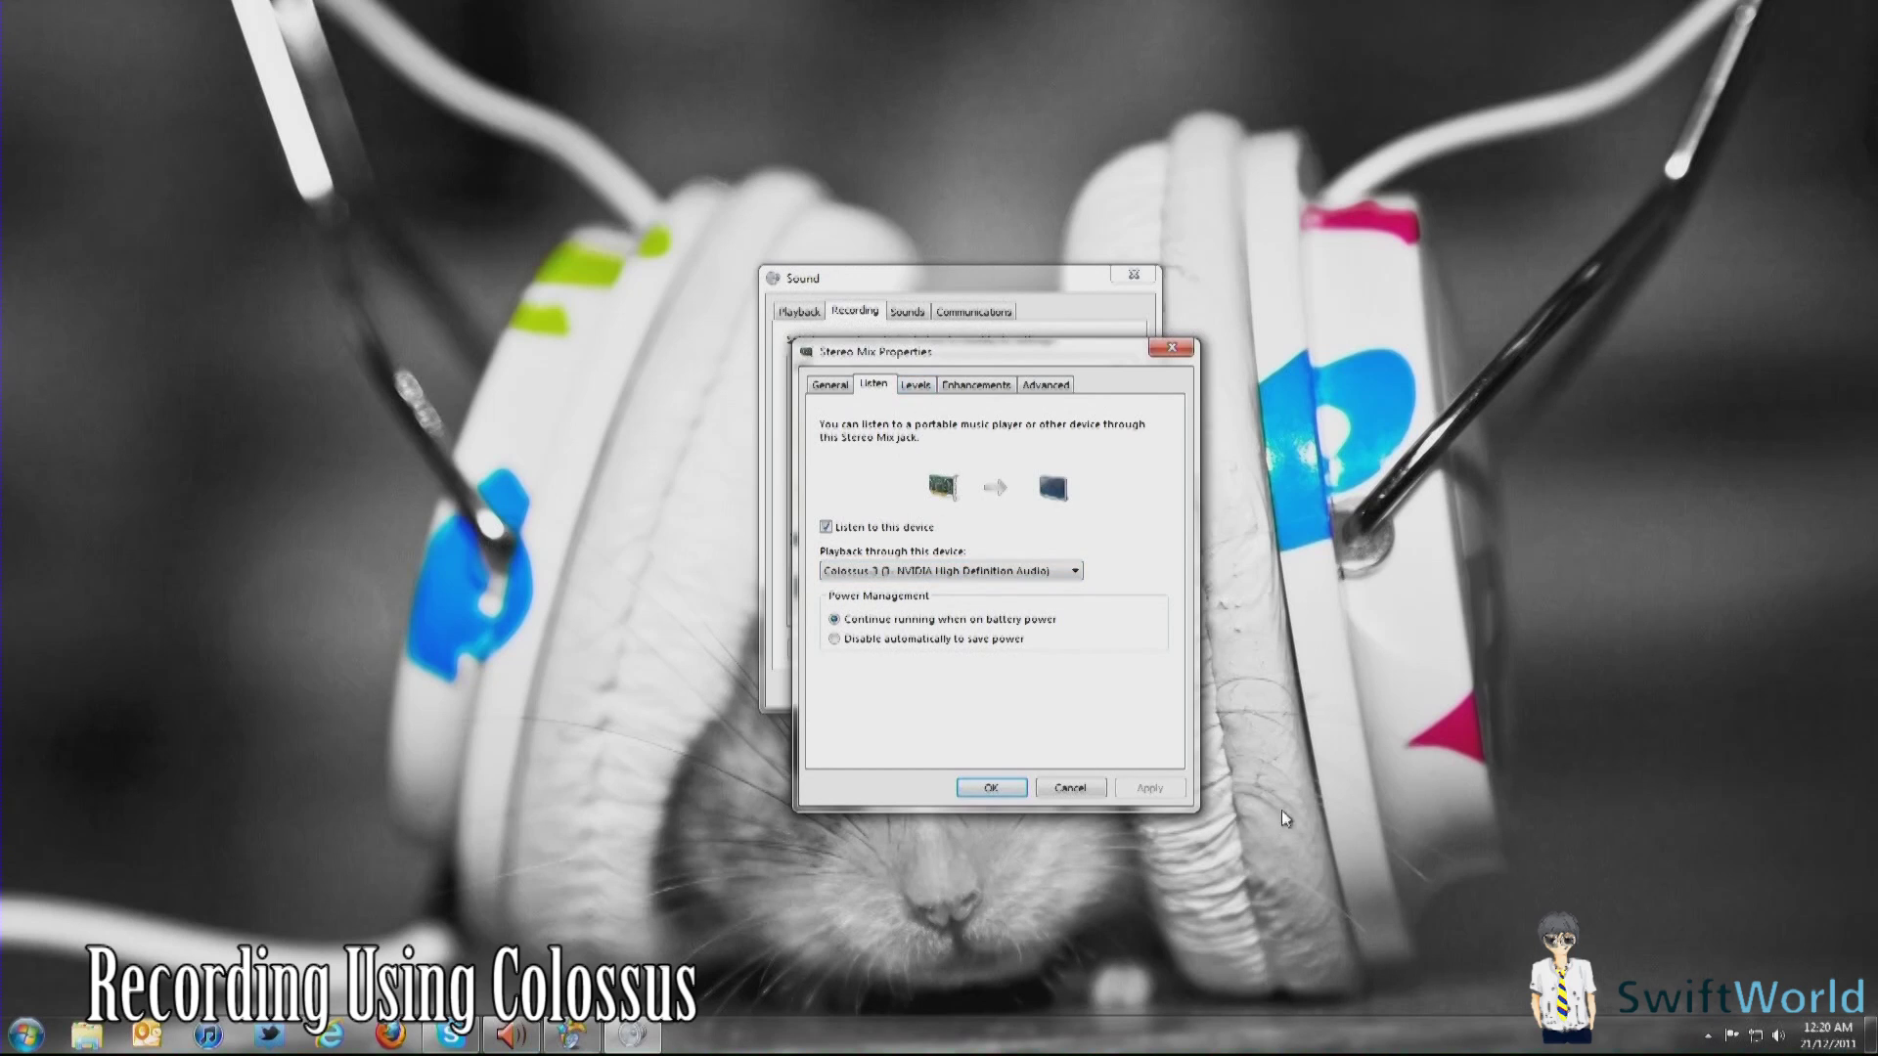
pyautogui.click(991, 787)
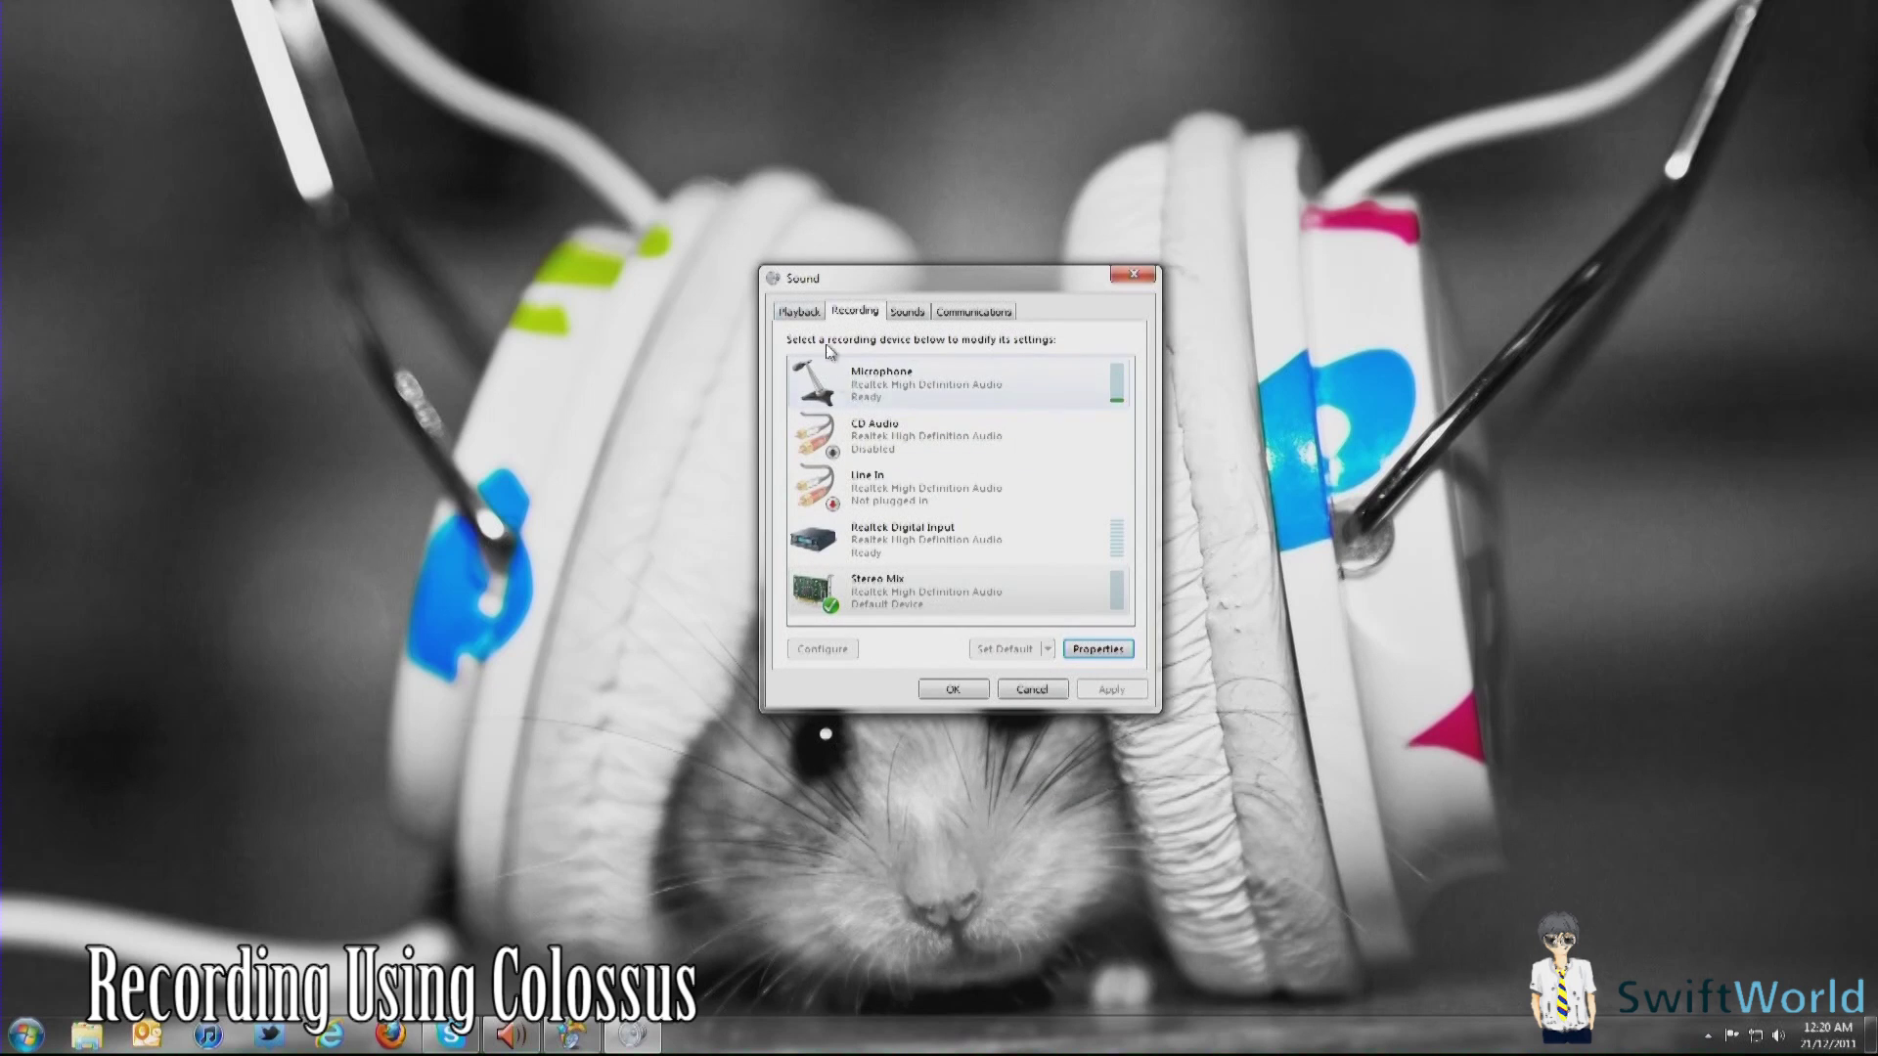
# Step: On Microphone's Listen tab, keep listening enabled through Colossus 3 and confirm with OK
pyautogui.click(929, 605)
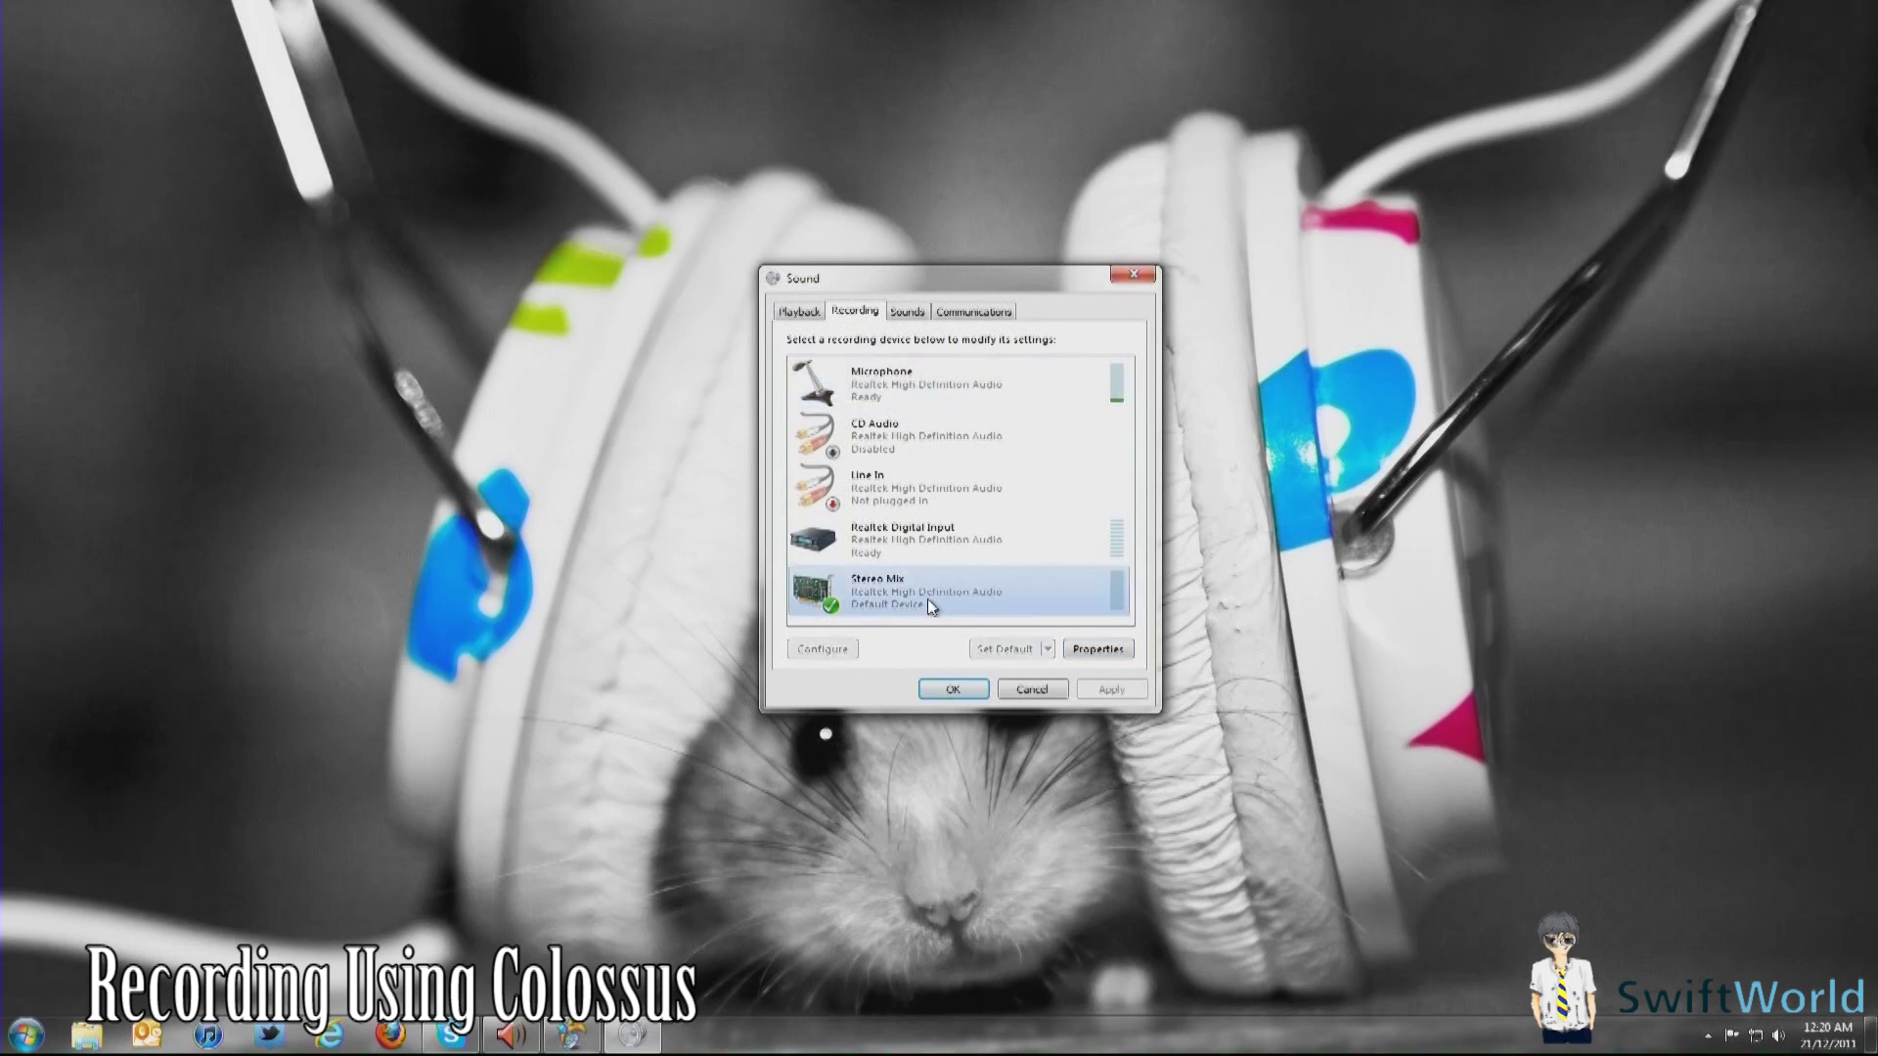
pyautogui.click(973, 384)
pyautogui.click(1097, 648)
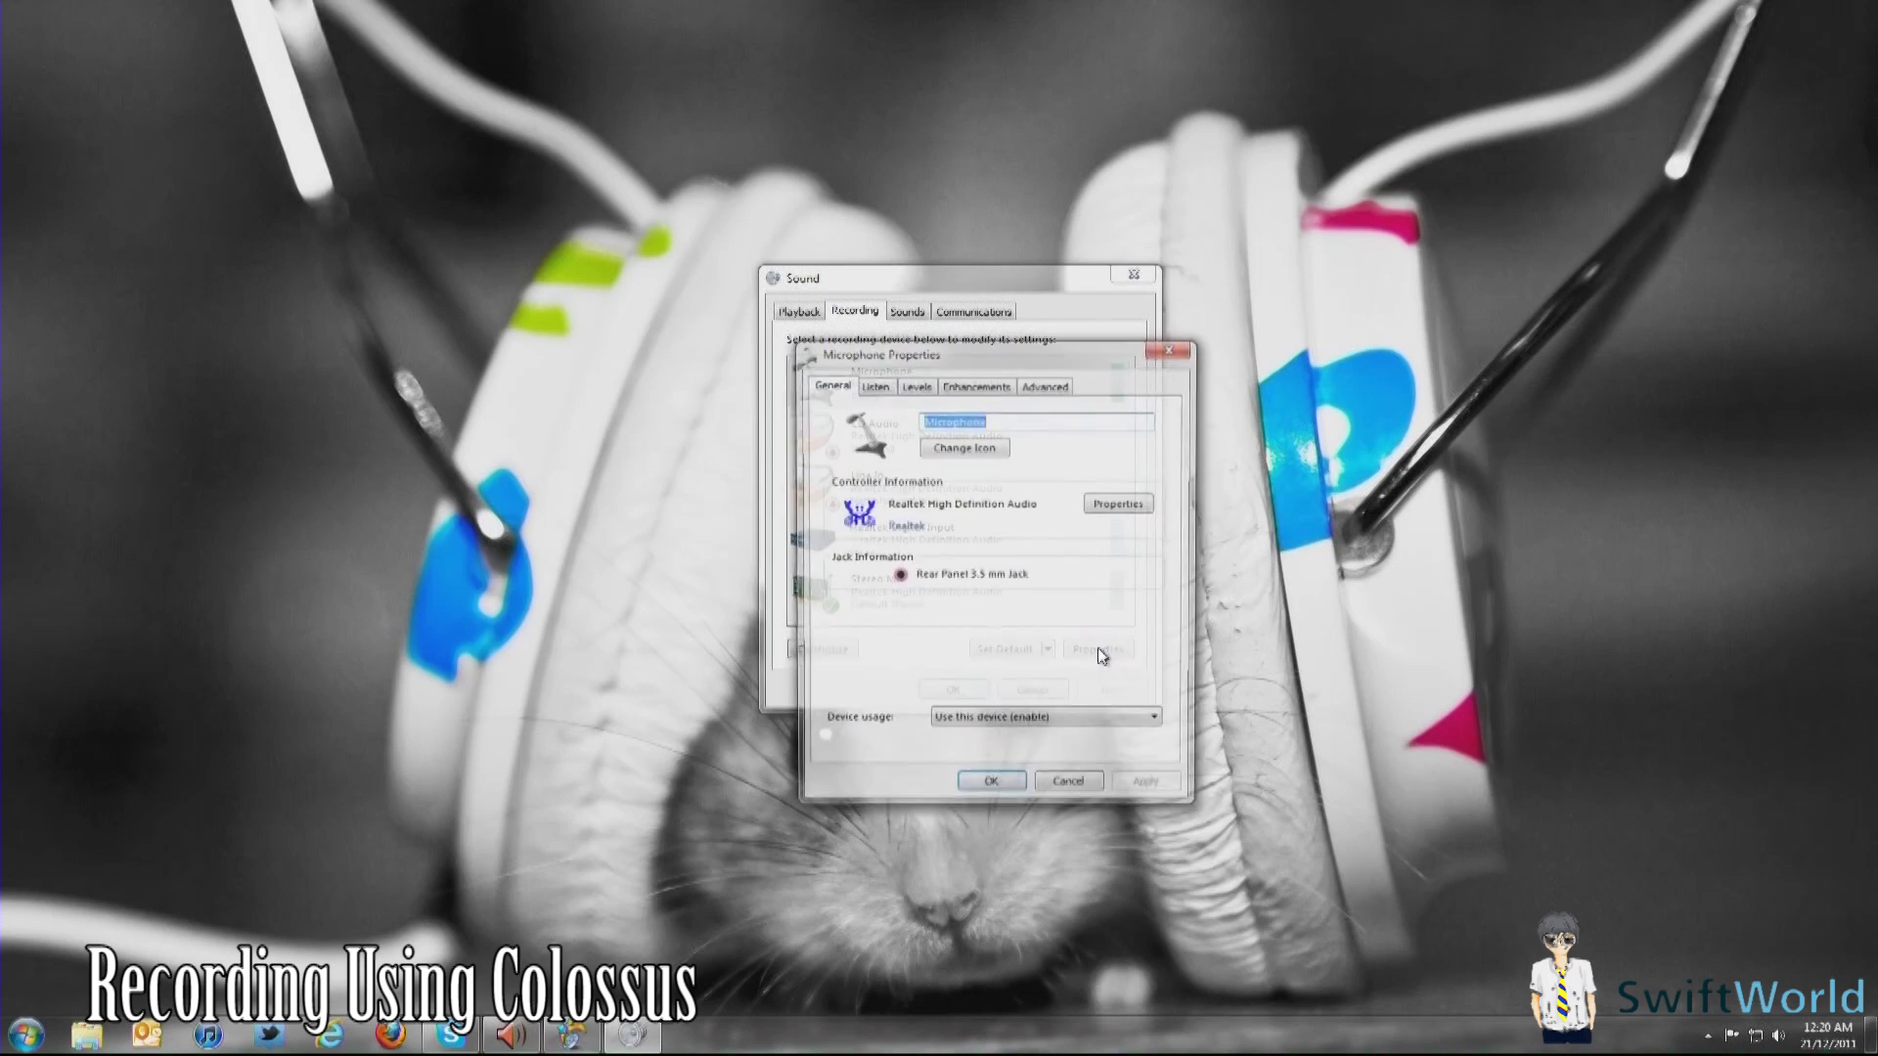
pyautogui.click(868, 387)
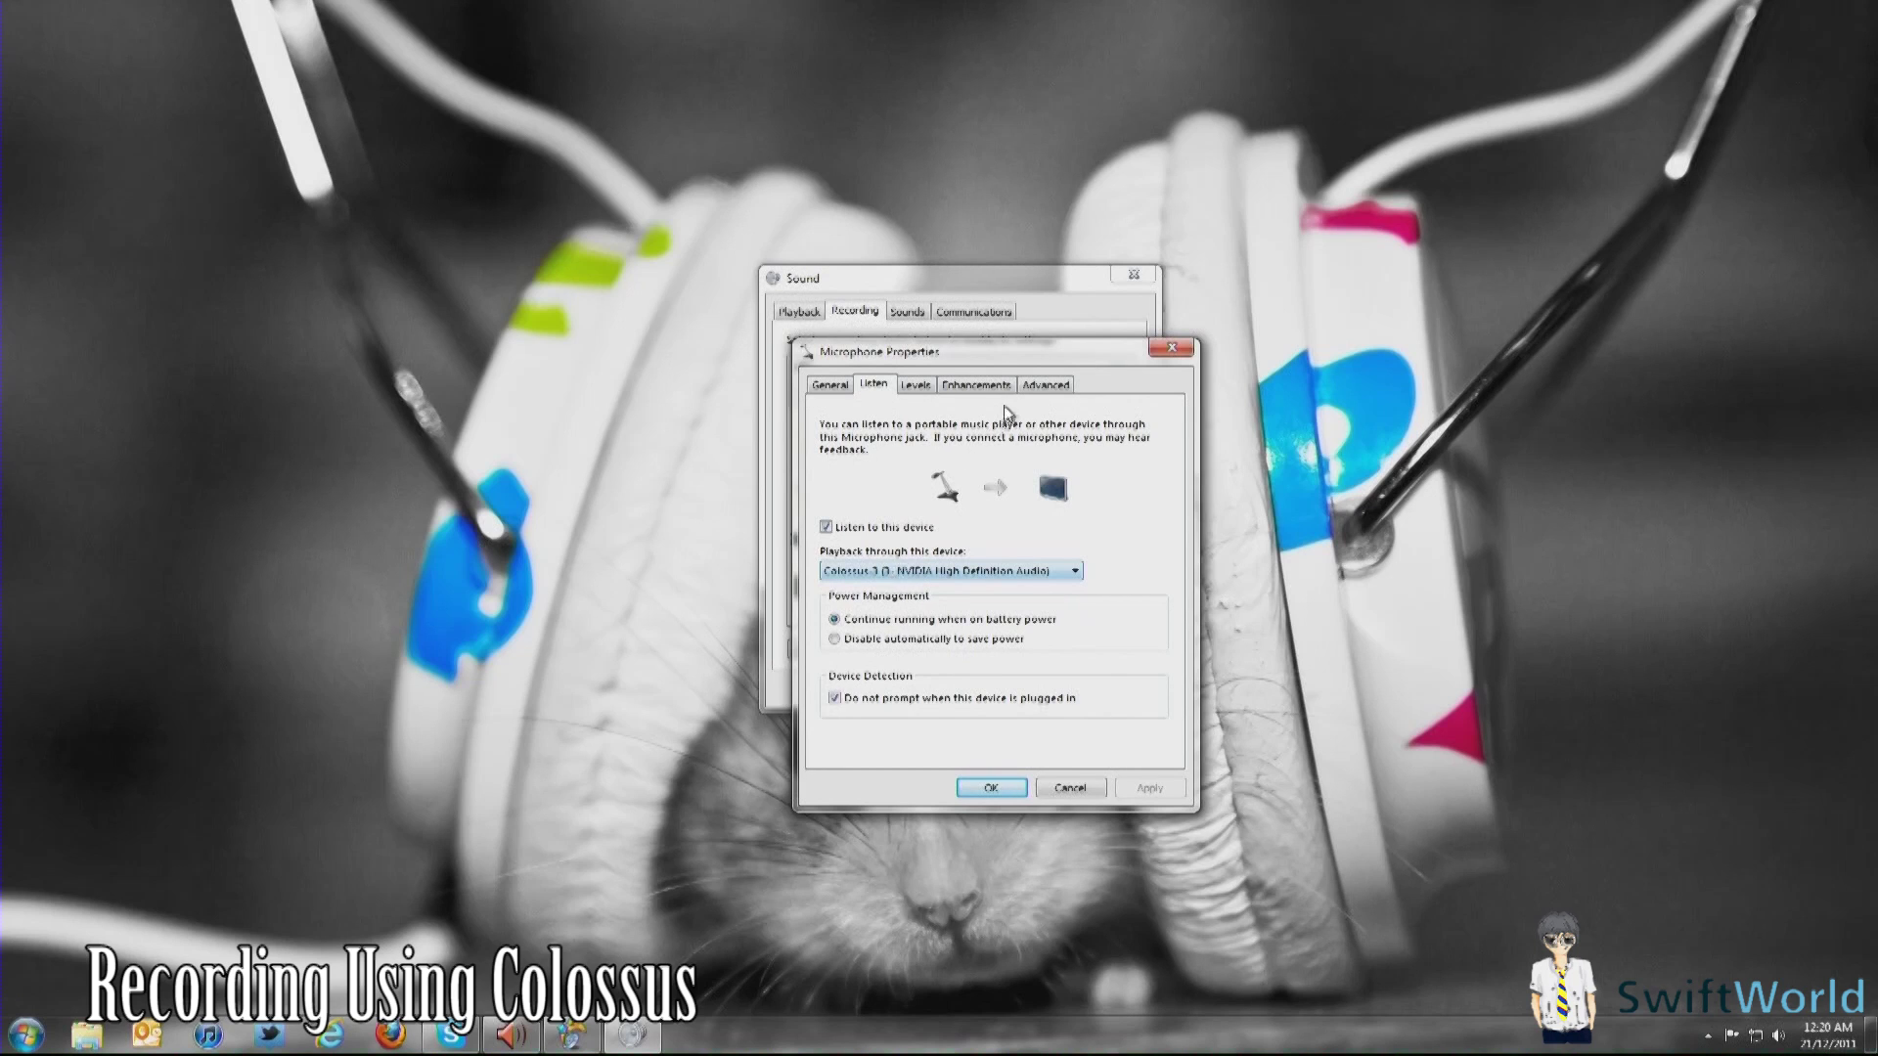
pyautogui.moveTo(1035, 358); pyautogui.dragTo(1365, 272)
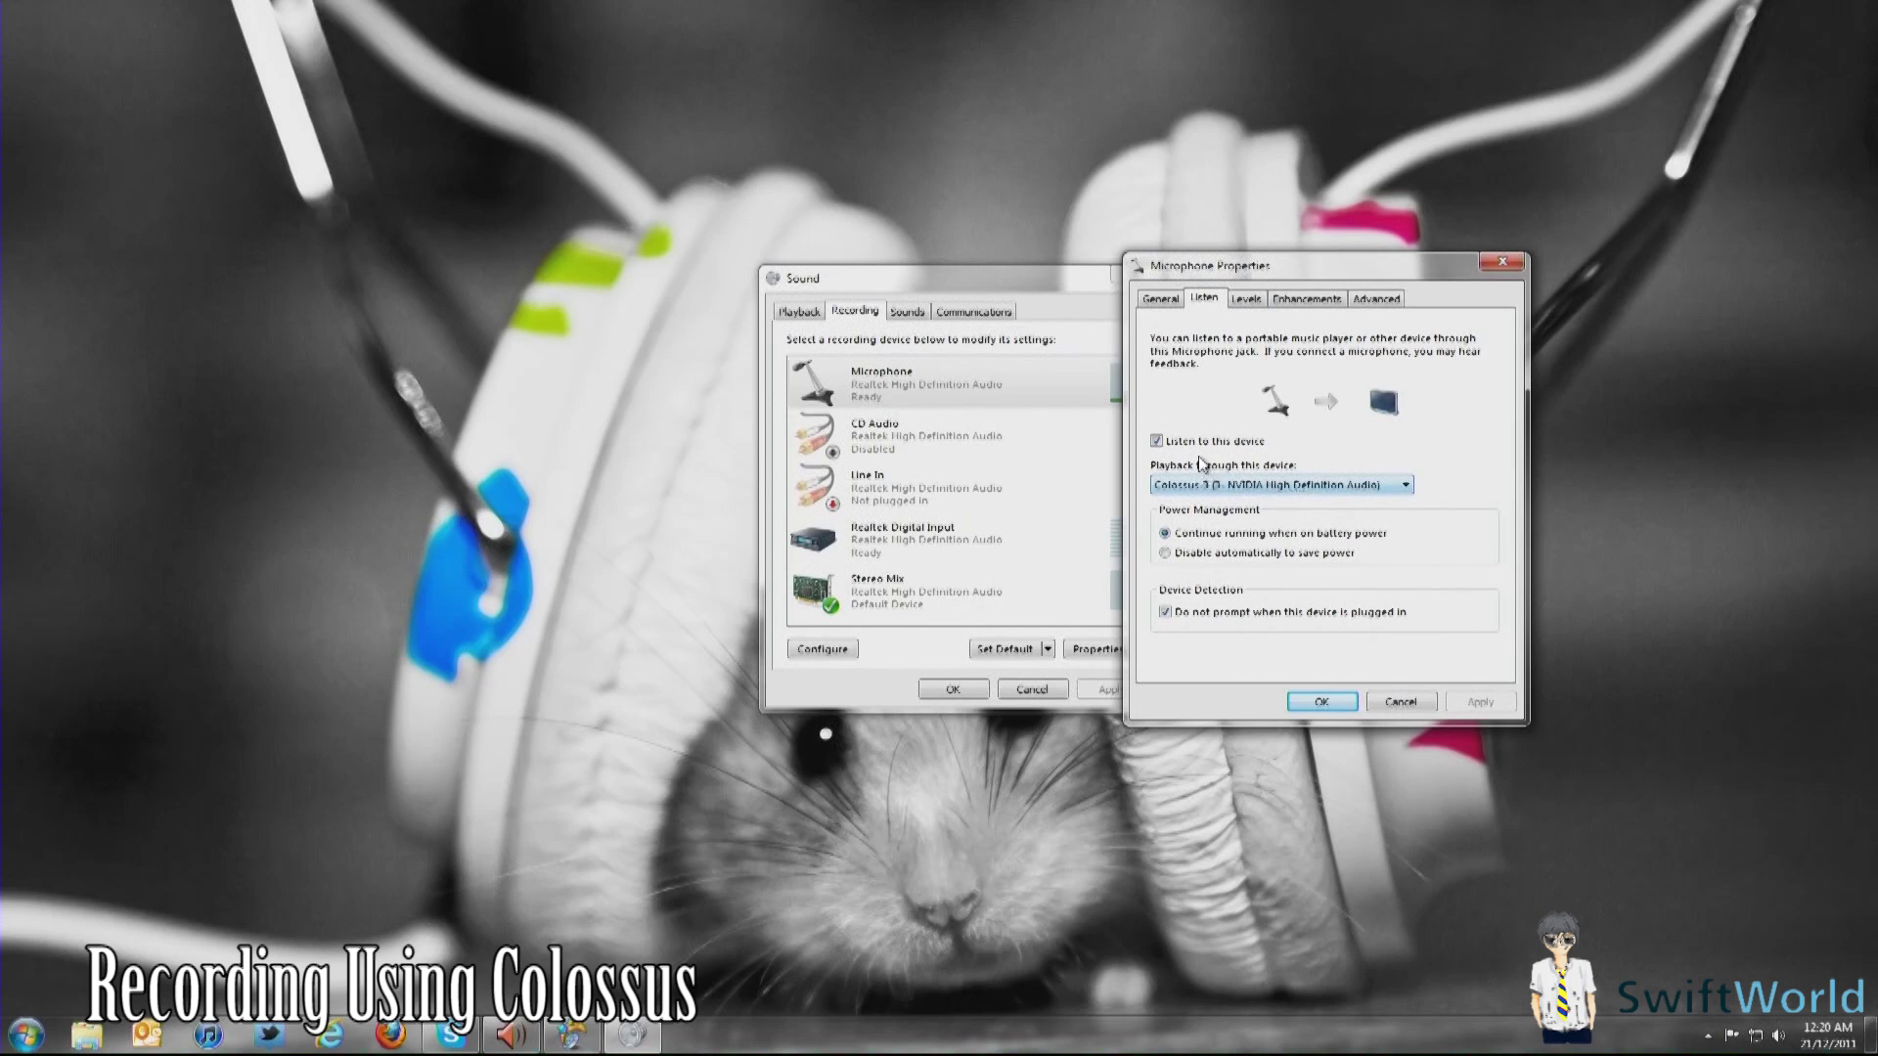
pyautogui.click(1321, 701)
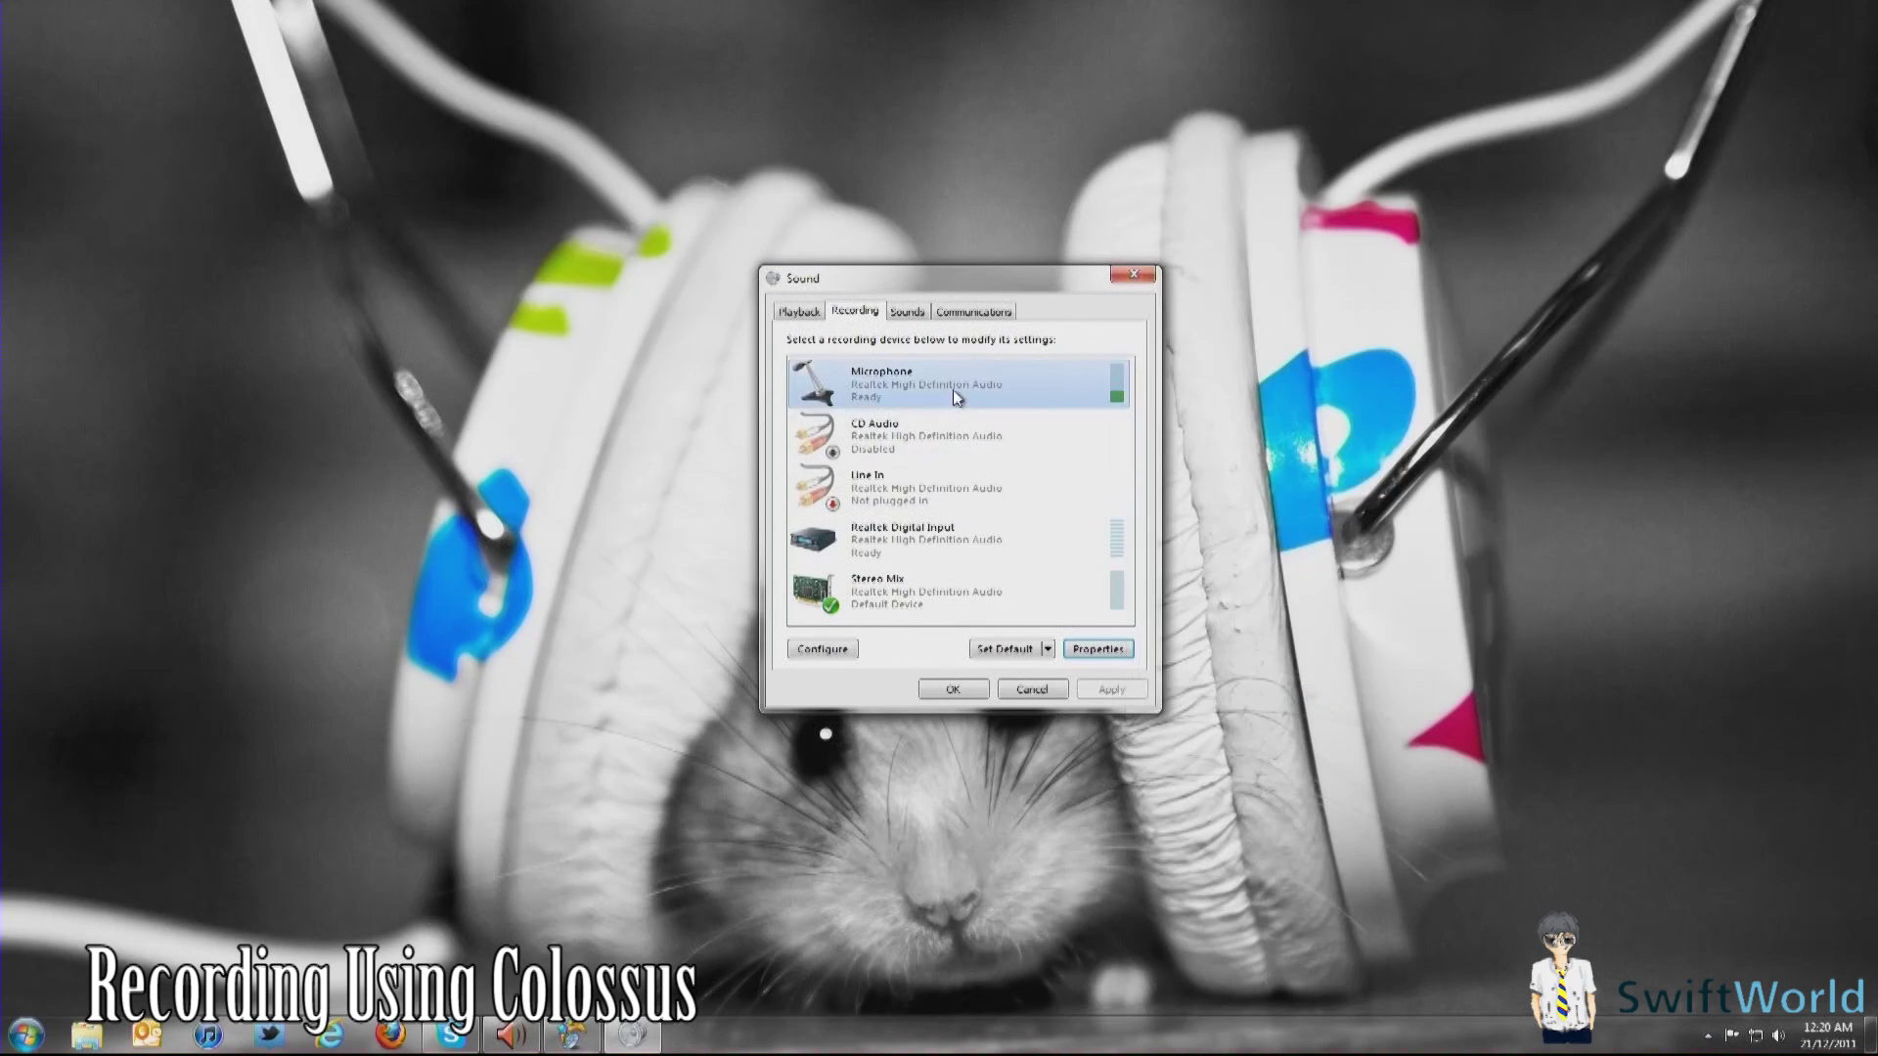
pyautogui.rightClick(898, 597)
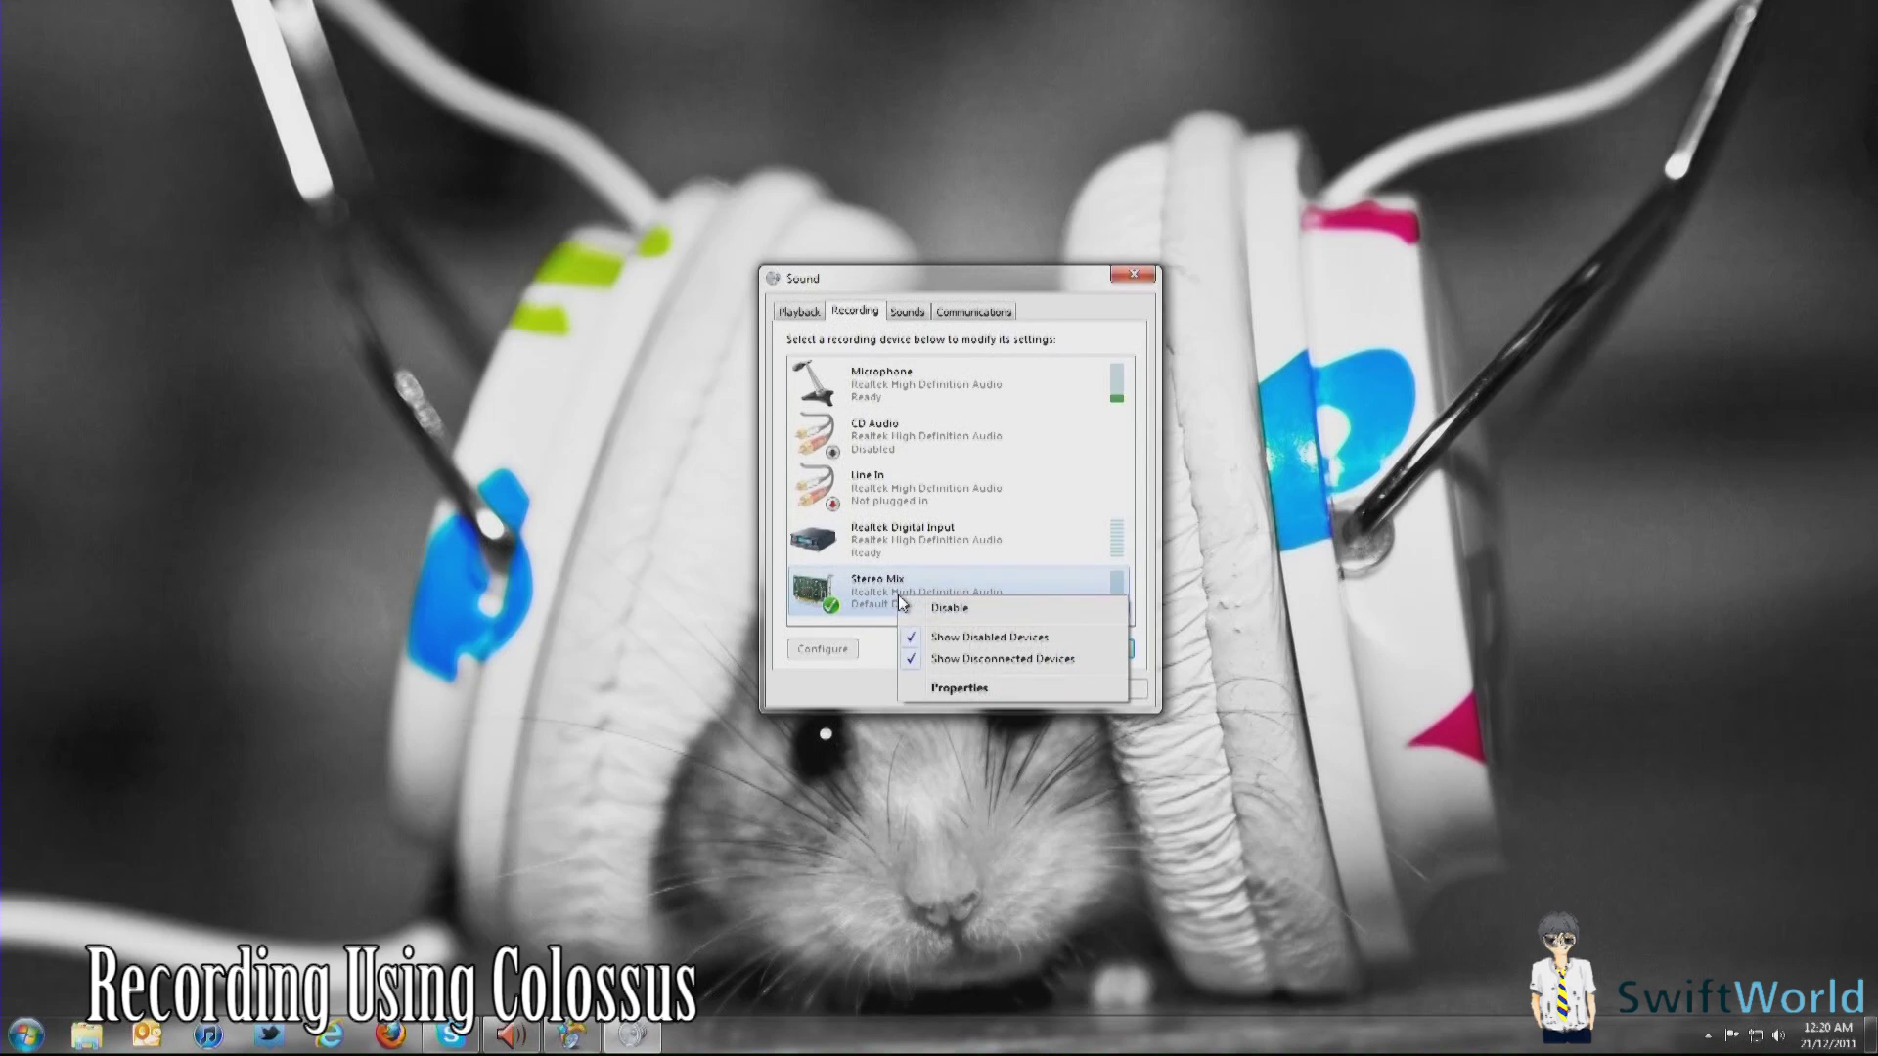
pyautogui.click(859, 612)
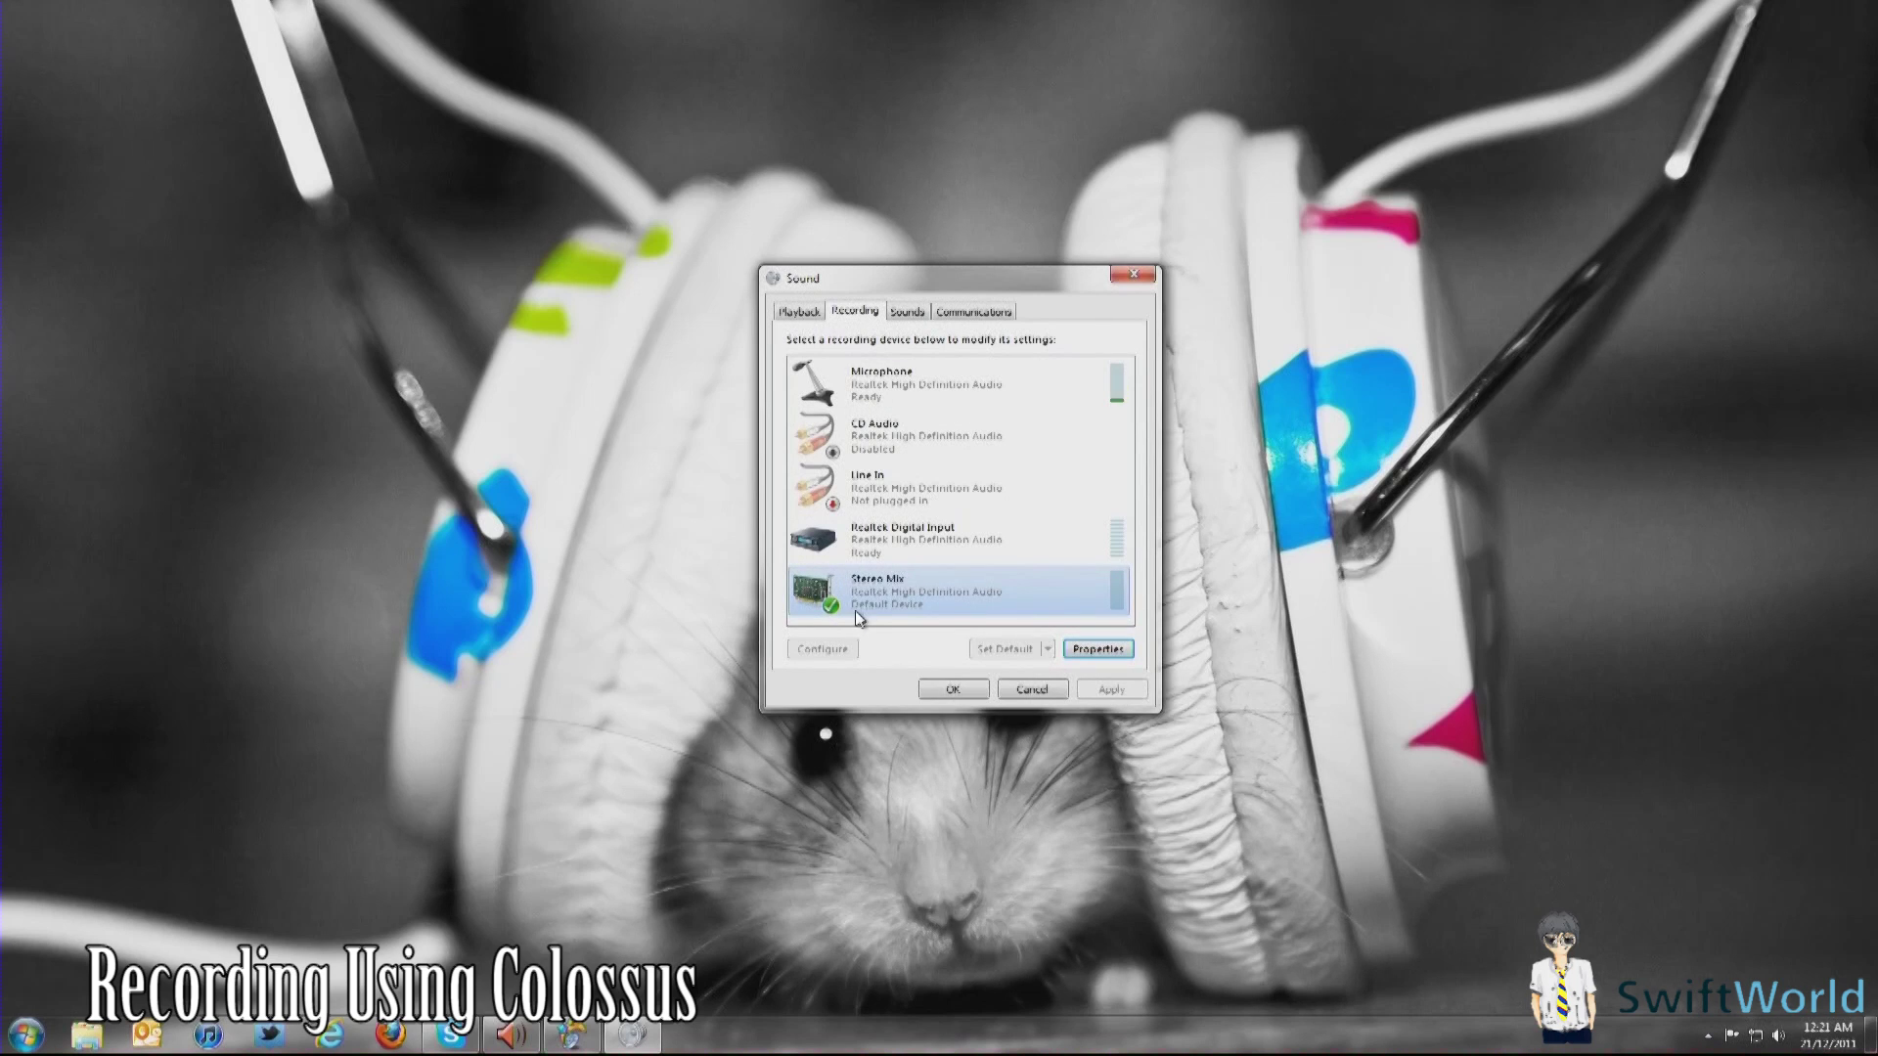
pyautogui.rightClick(918, 579)
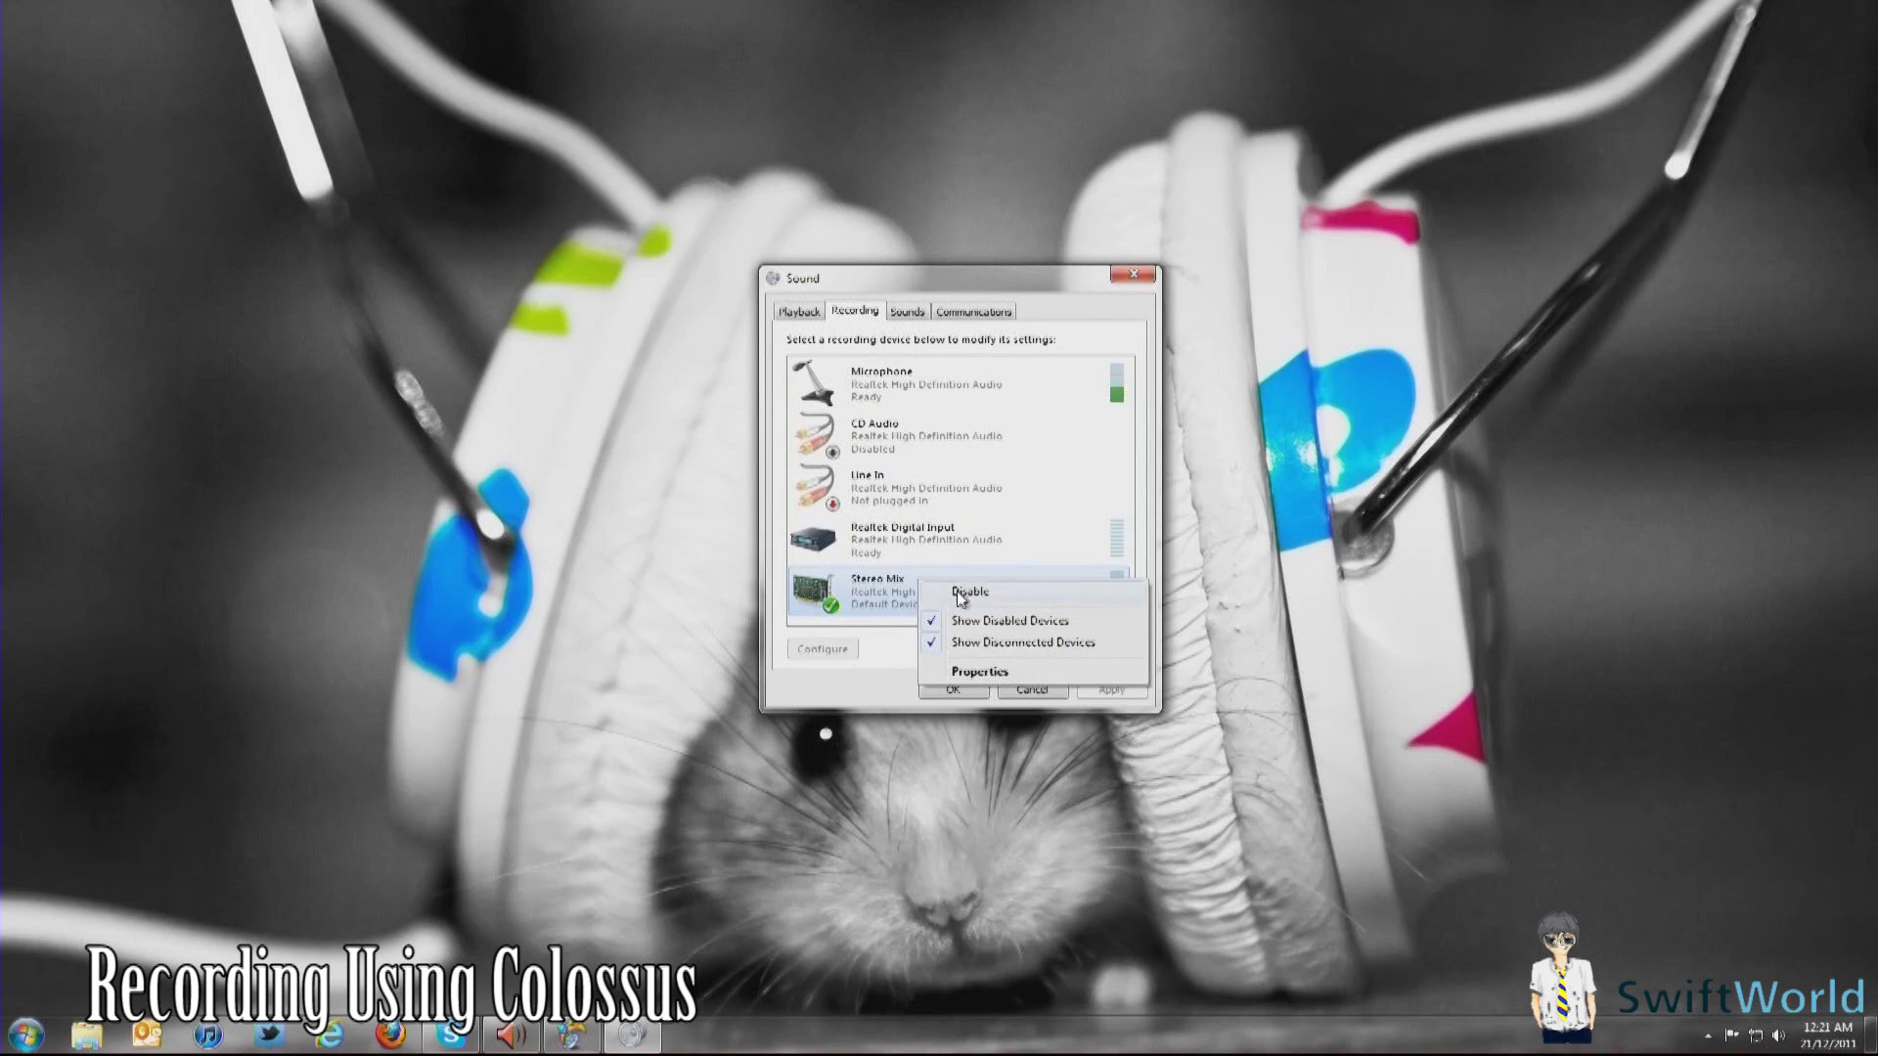
pyautogui.rightClick(924, 388)
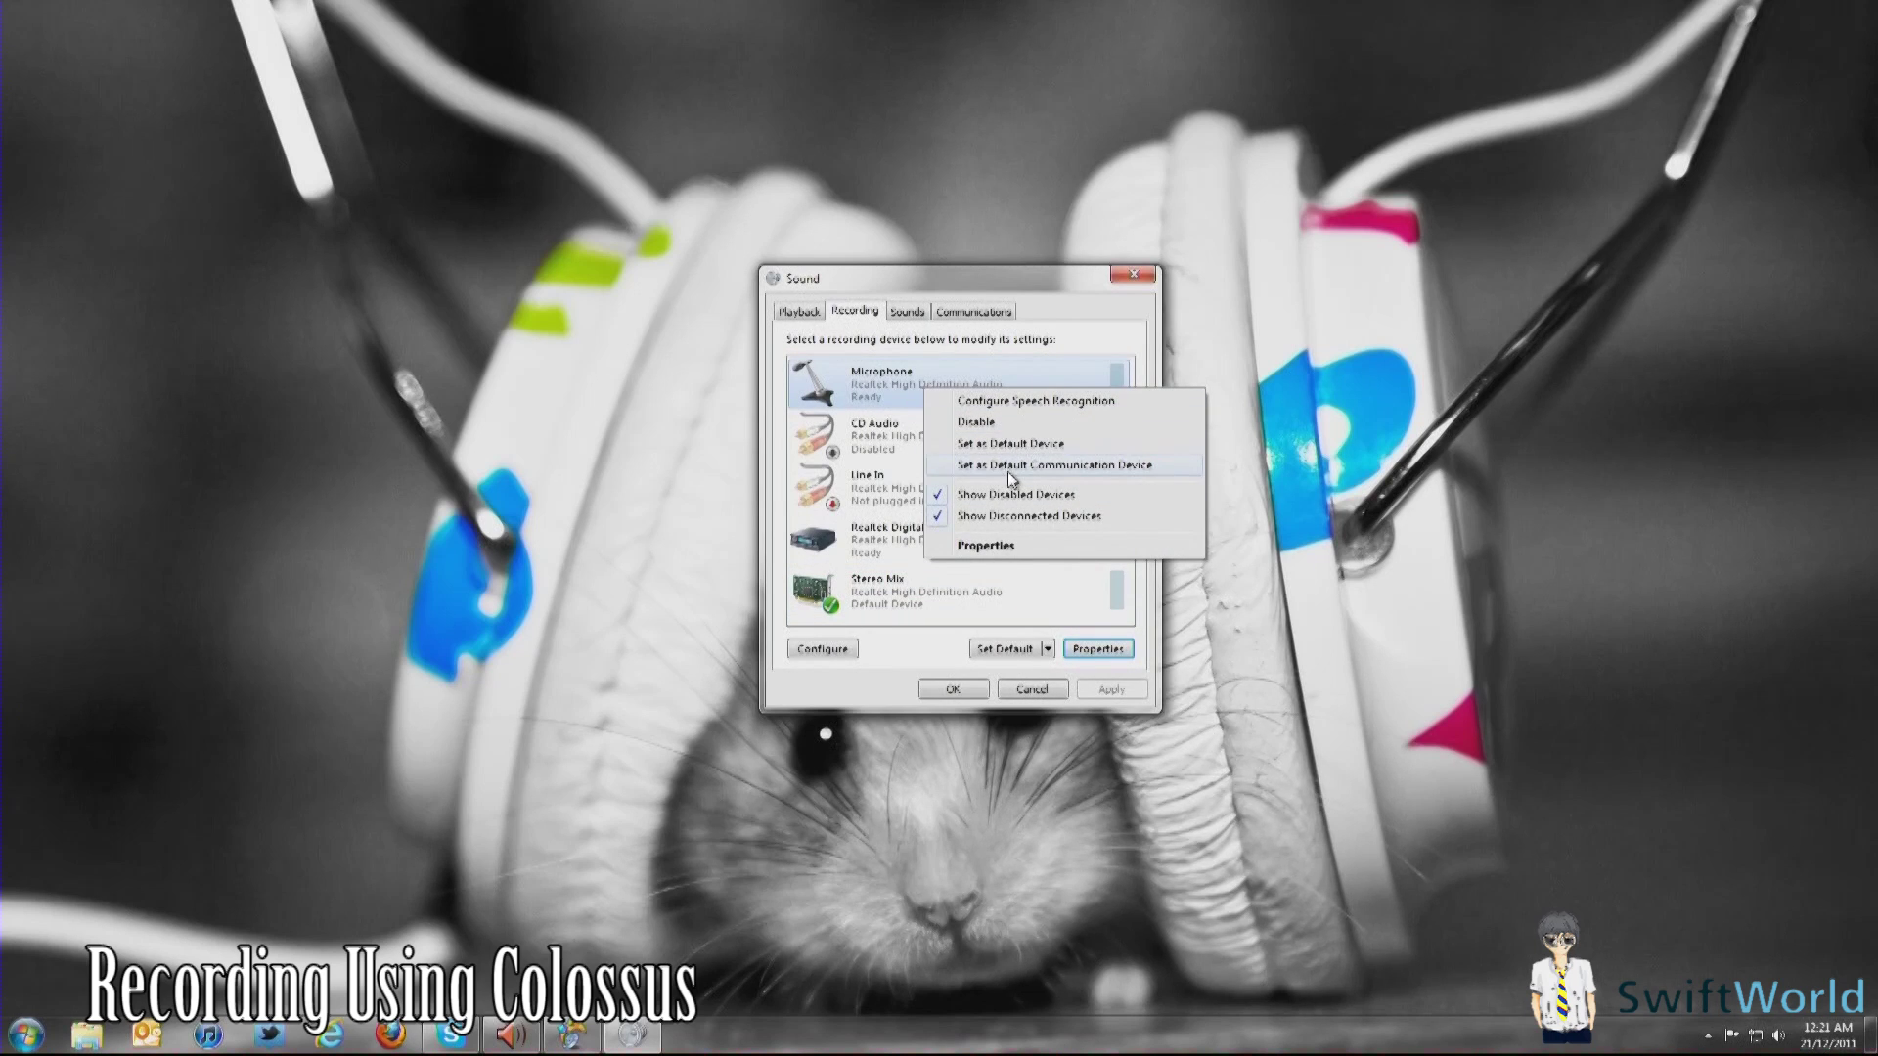
pyautogui.click(890, 597)
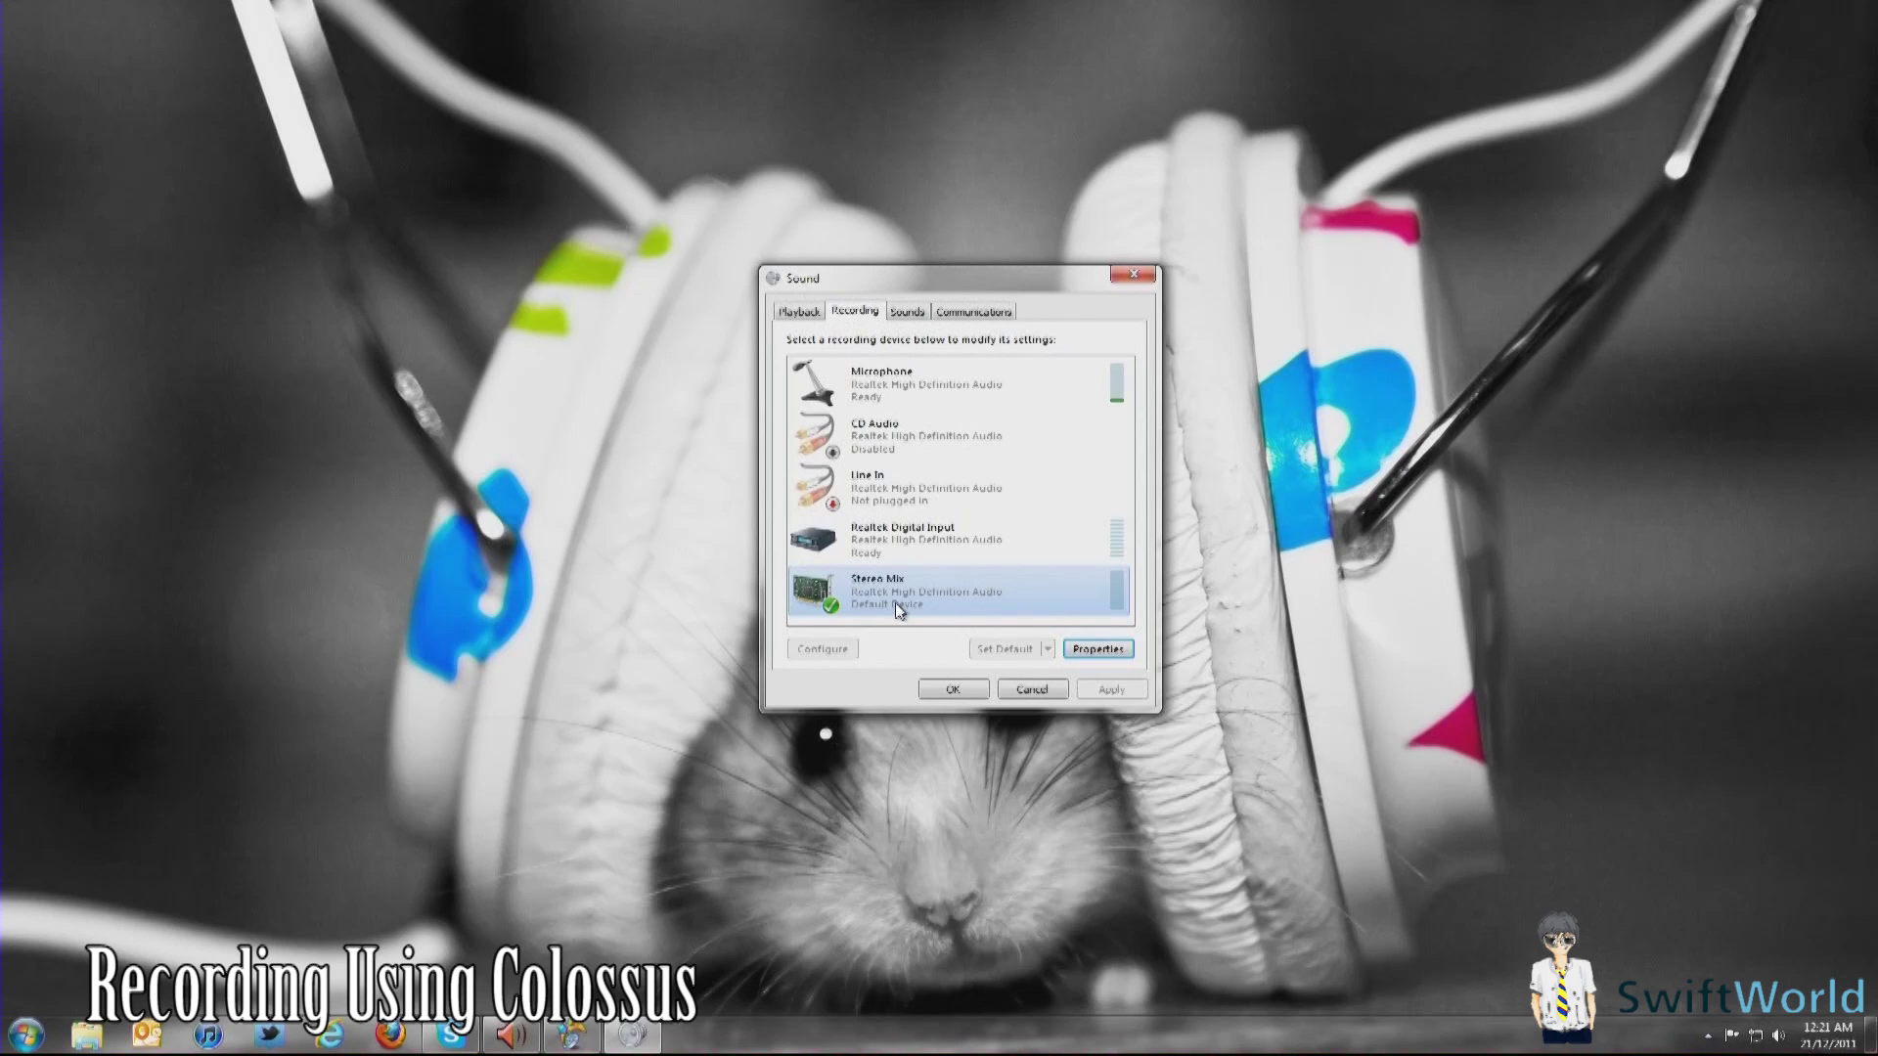
pyautogui.hotkey('alt', 'Tab')
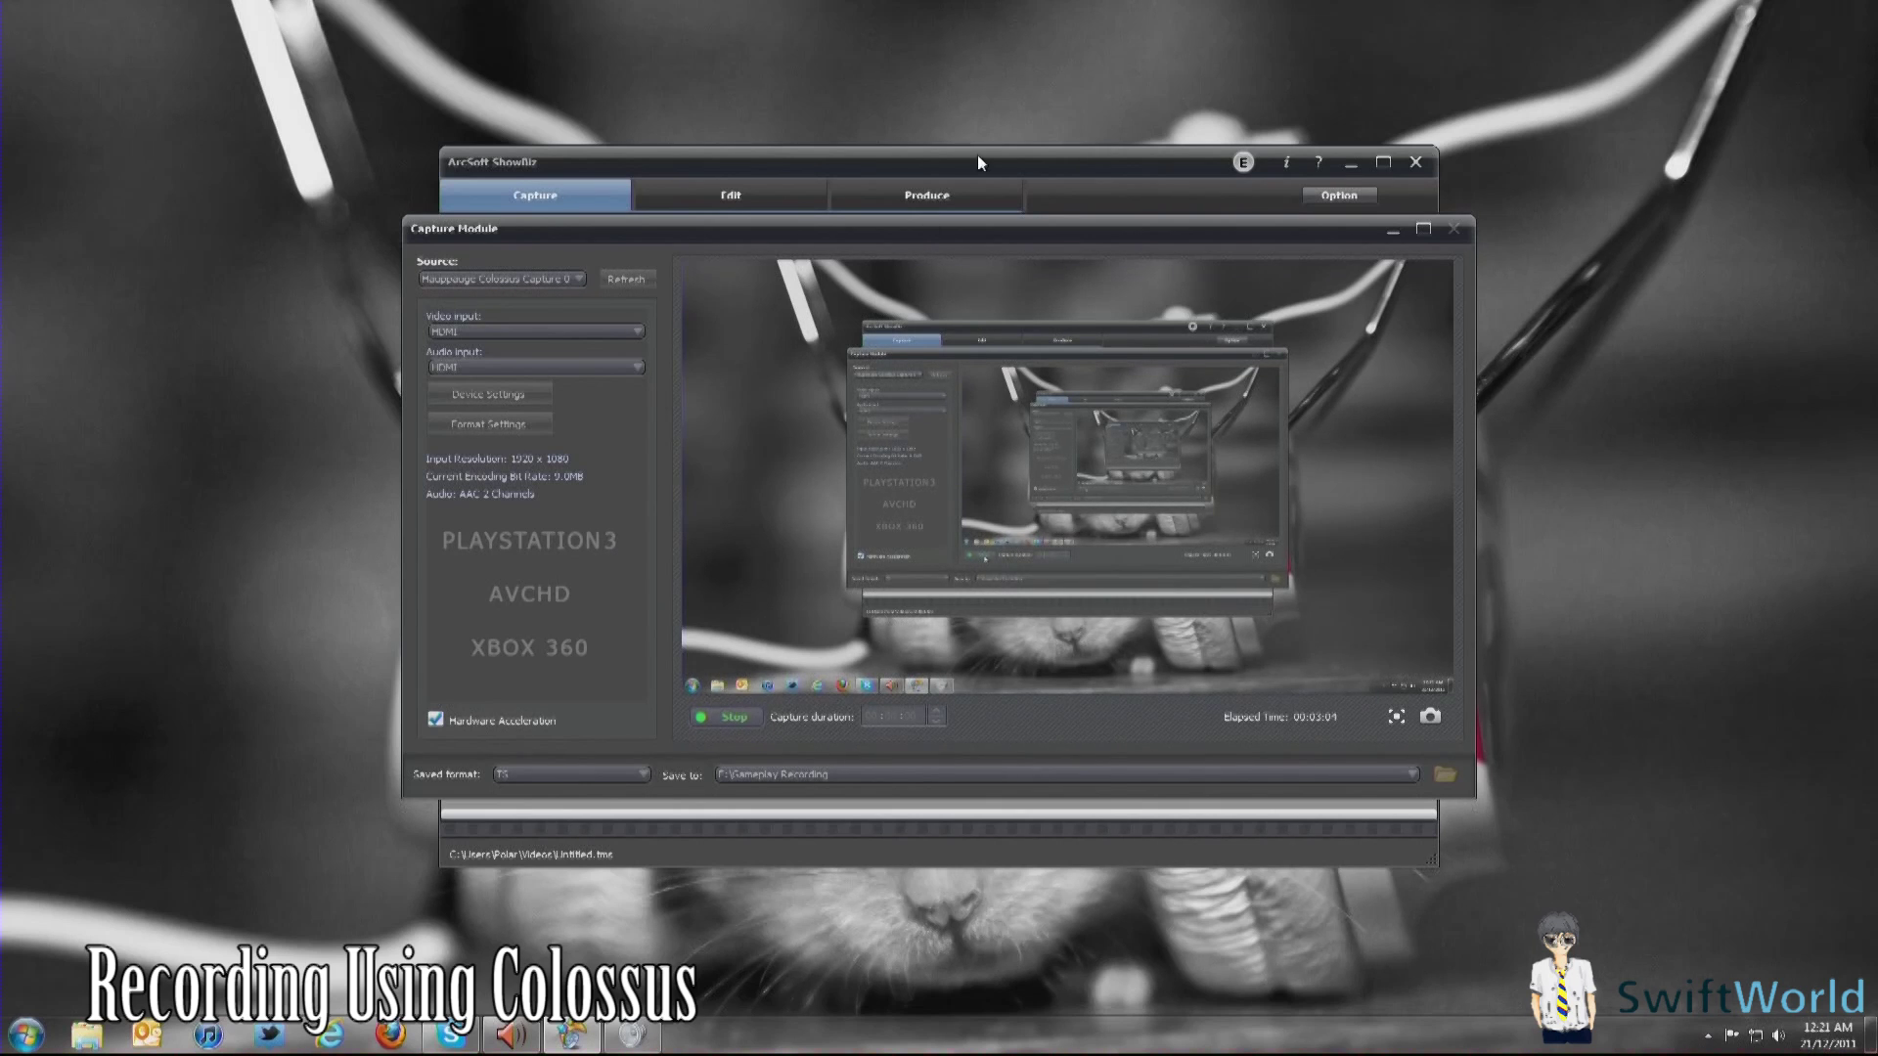
# Step: Bring the Sound settings forward from the taskbar and minimize the ShowBiz capture window
pyautogui.click(634, 1035)
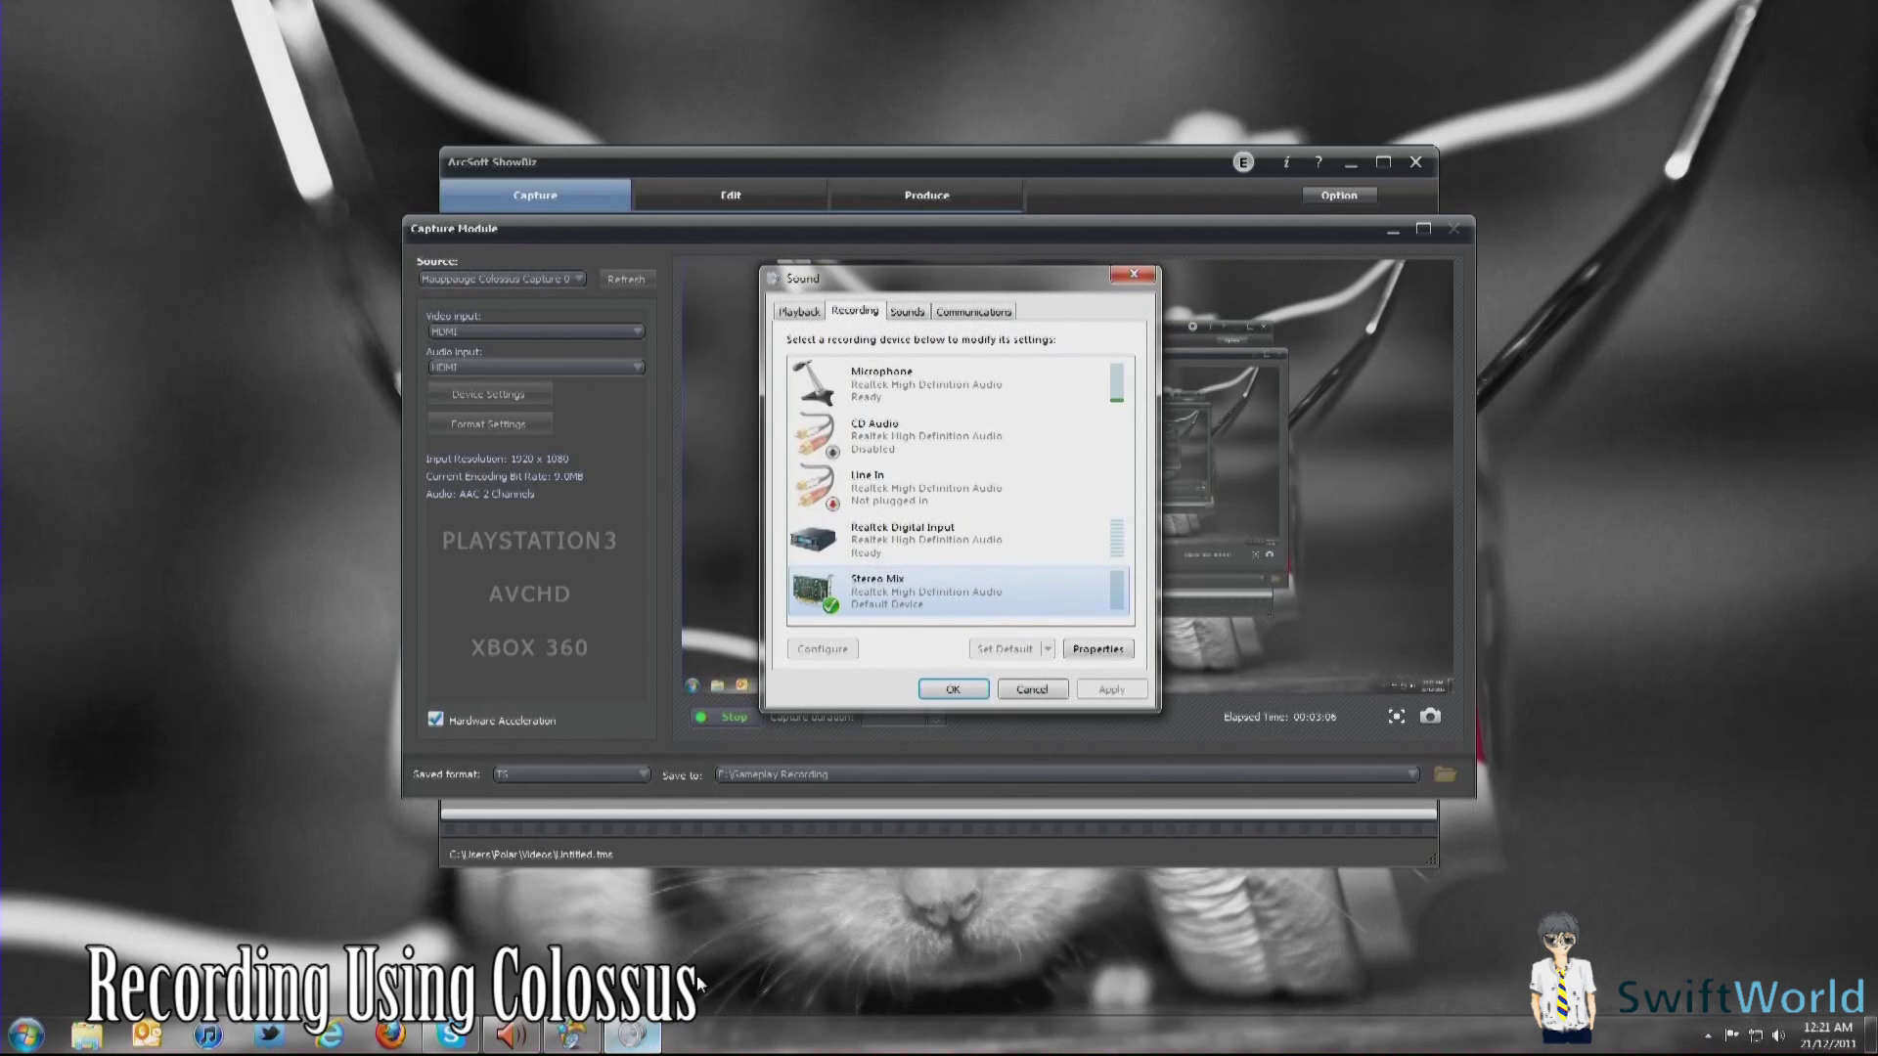
pyautogui.click(1393, 229)
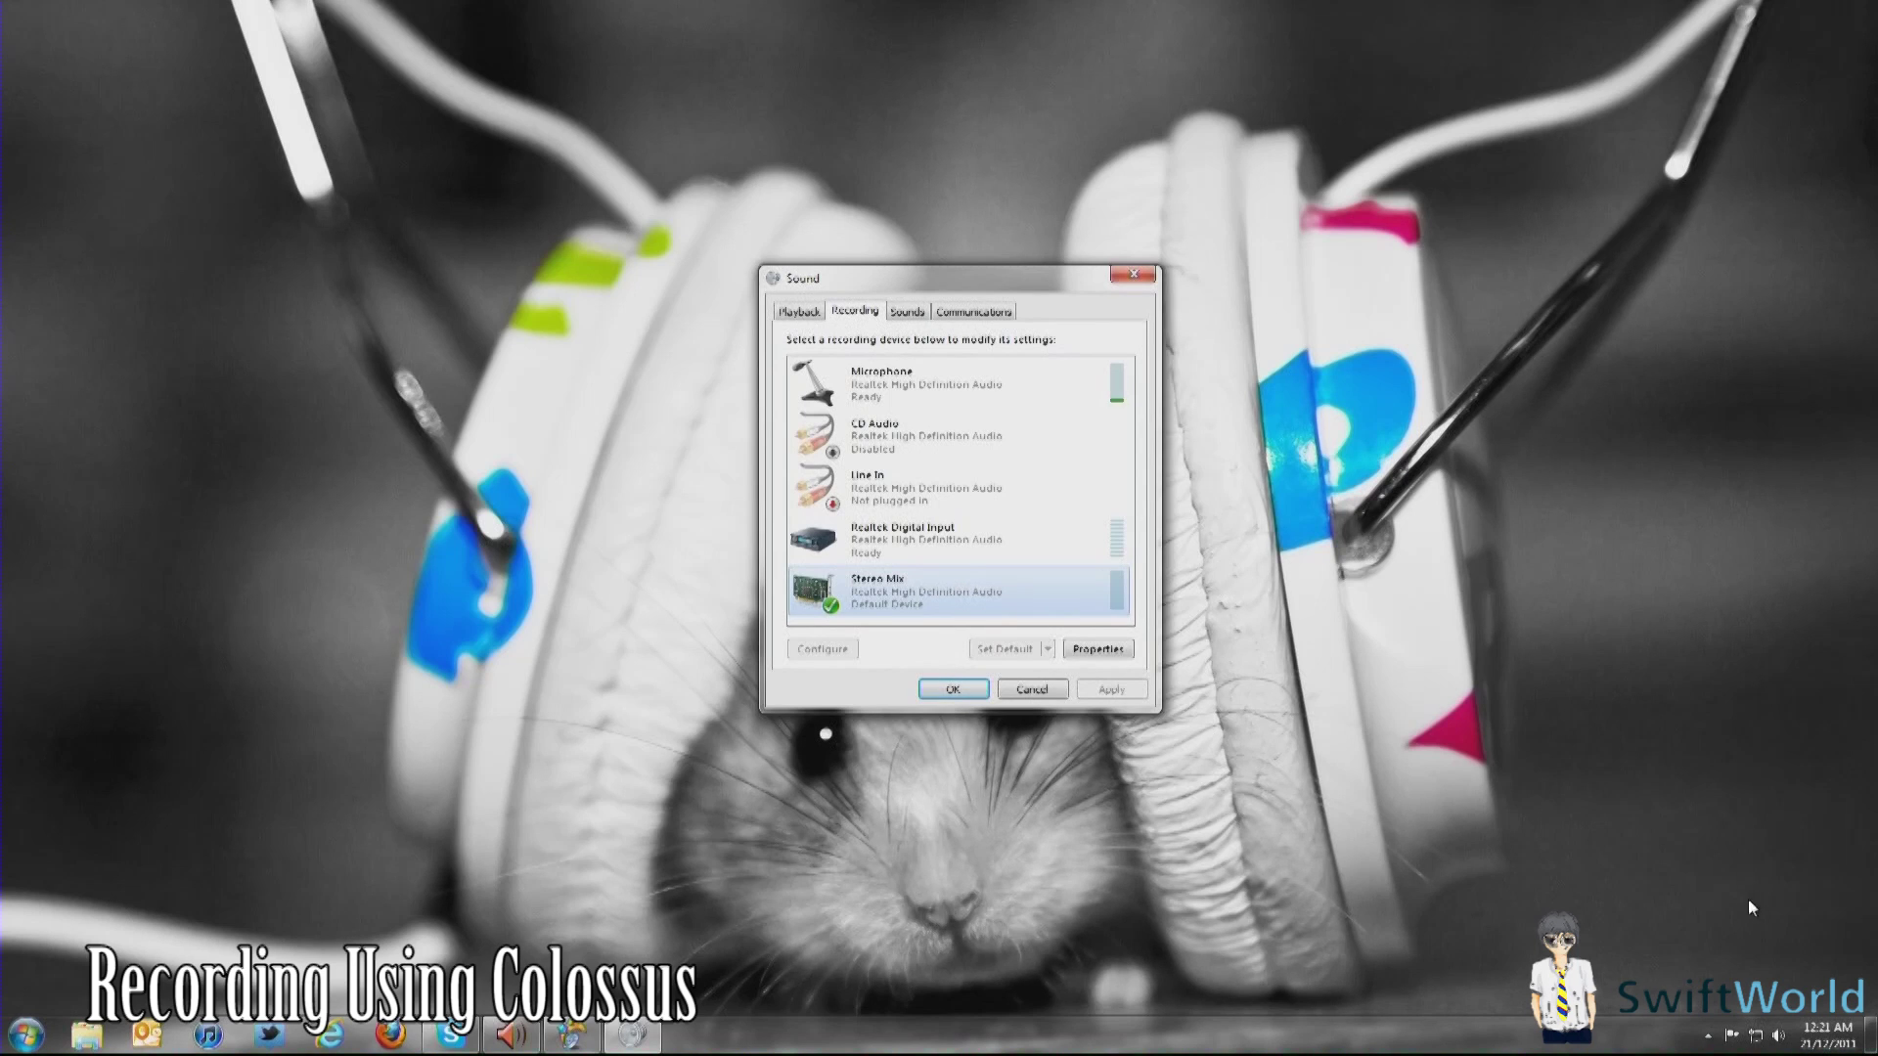
pyautogui.click(1778, 1035)
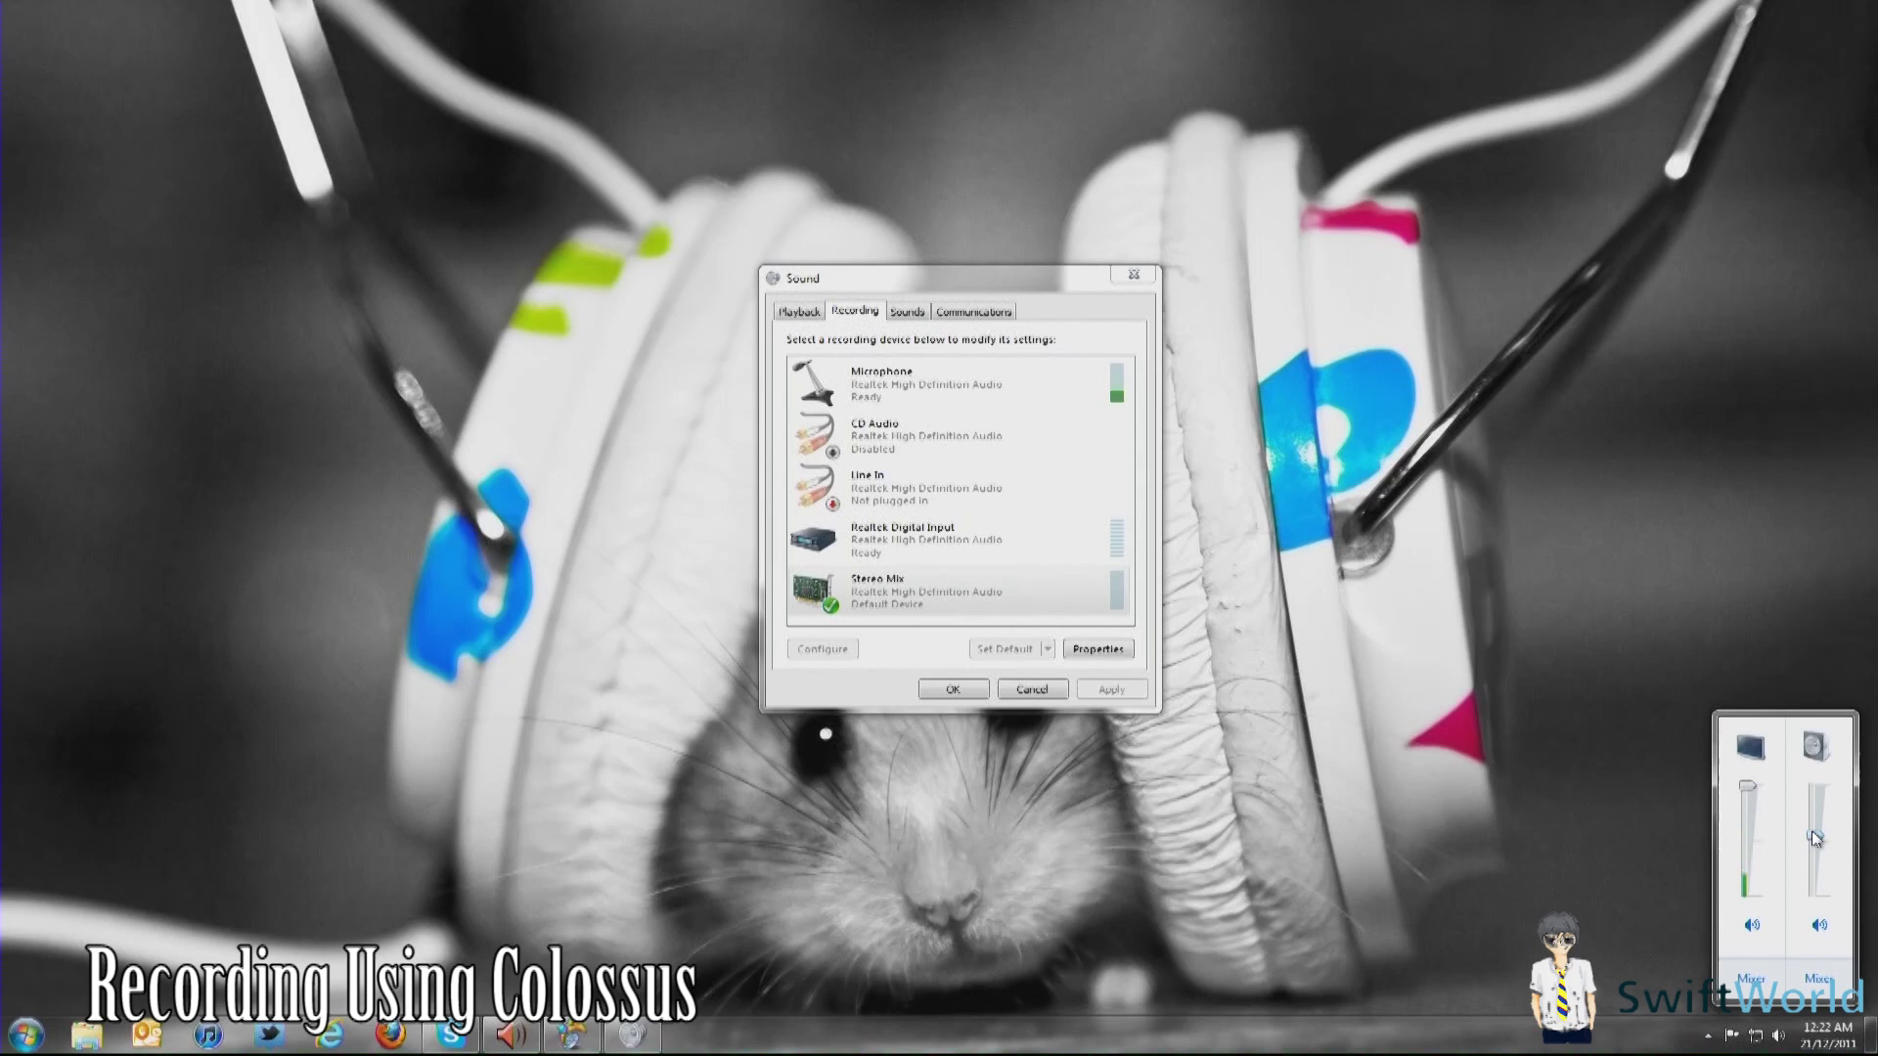
pyautogui.moveTo(1814, 840)
pyautogui.click(1072, 599)
pyautogui.click(1001, 383)
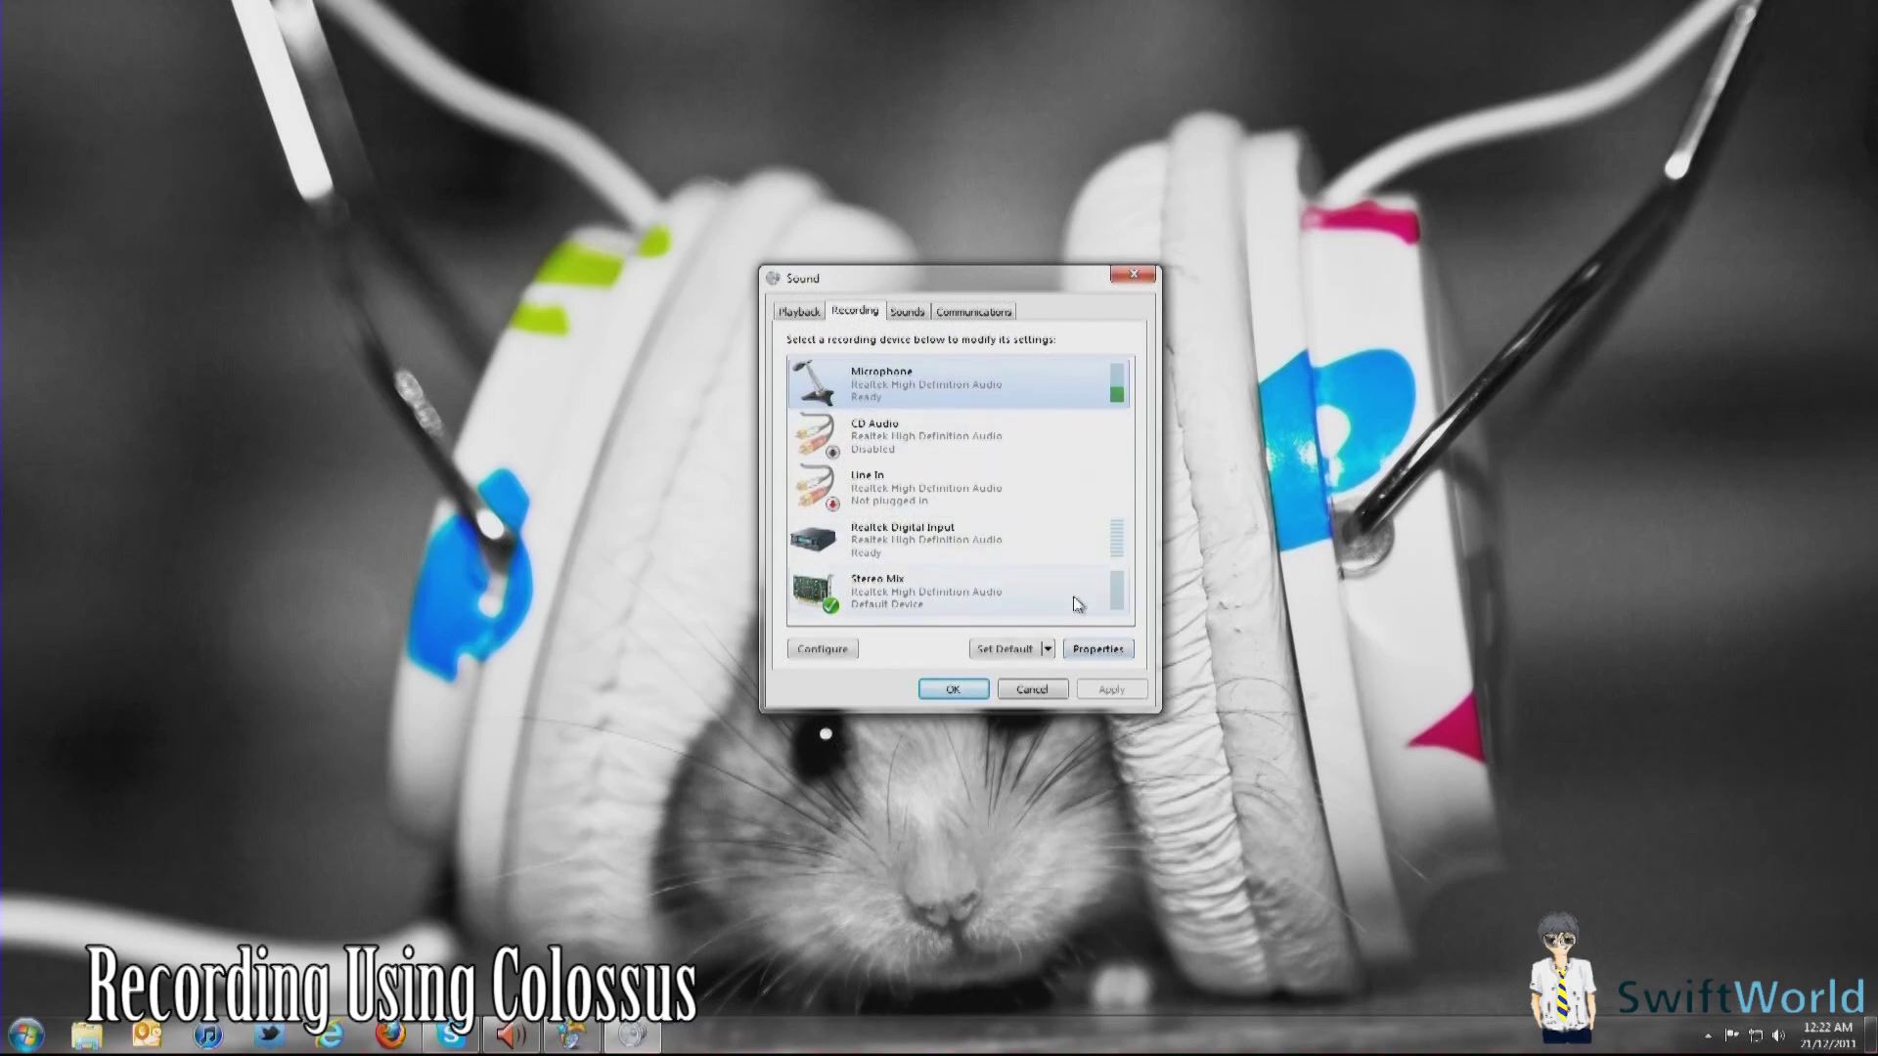
pyautogui.click(1078, 644)
pyautogui.click(917, 384)
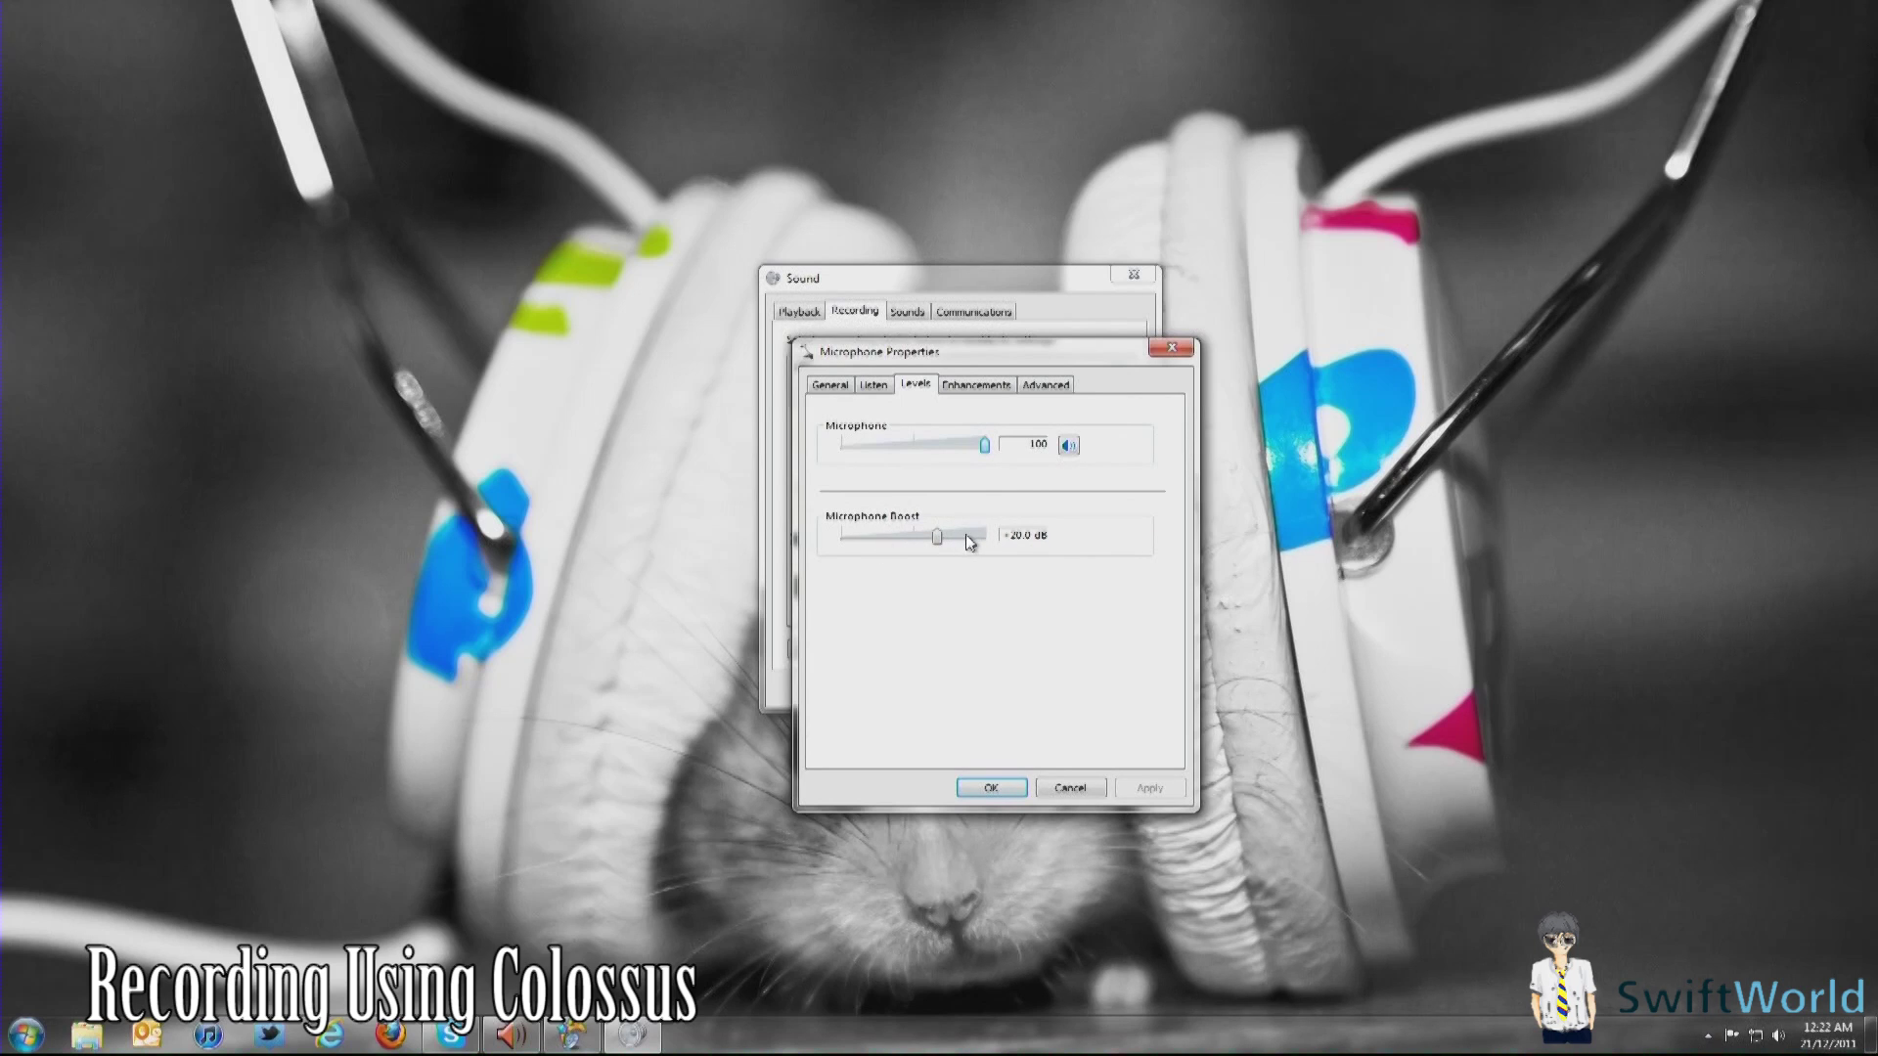
pyautogui.click(1005, 783)
pyautogui.click(999, 577)
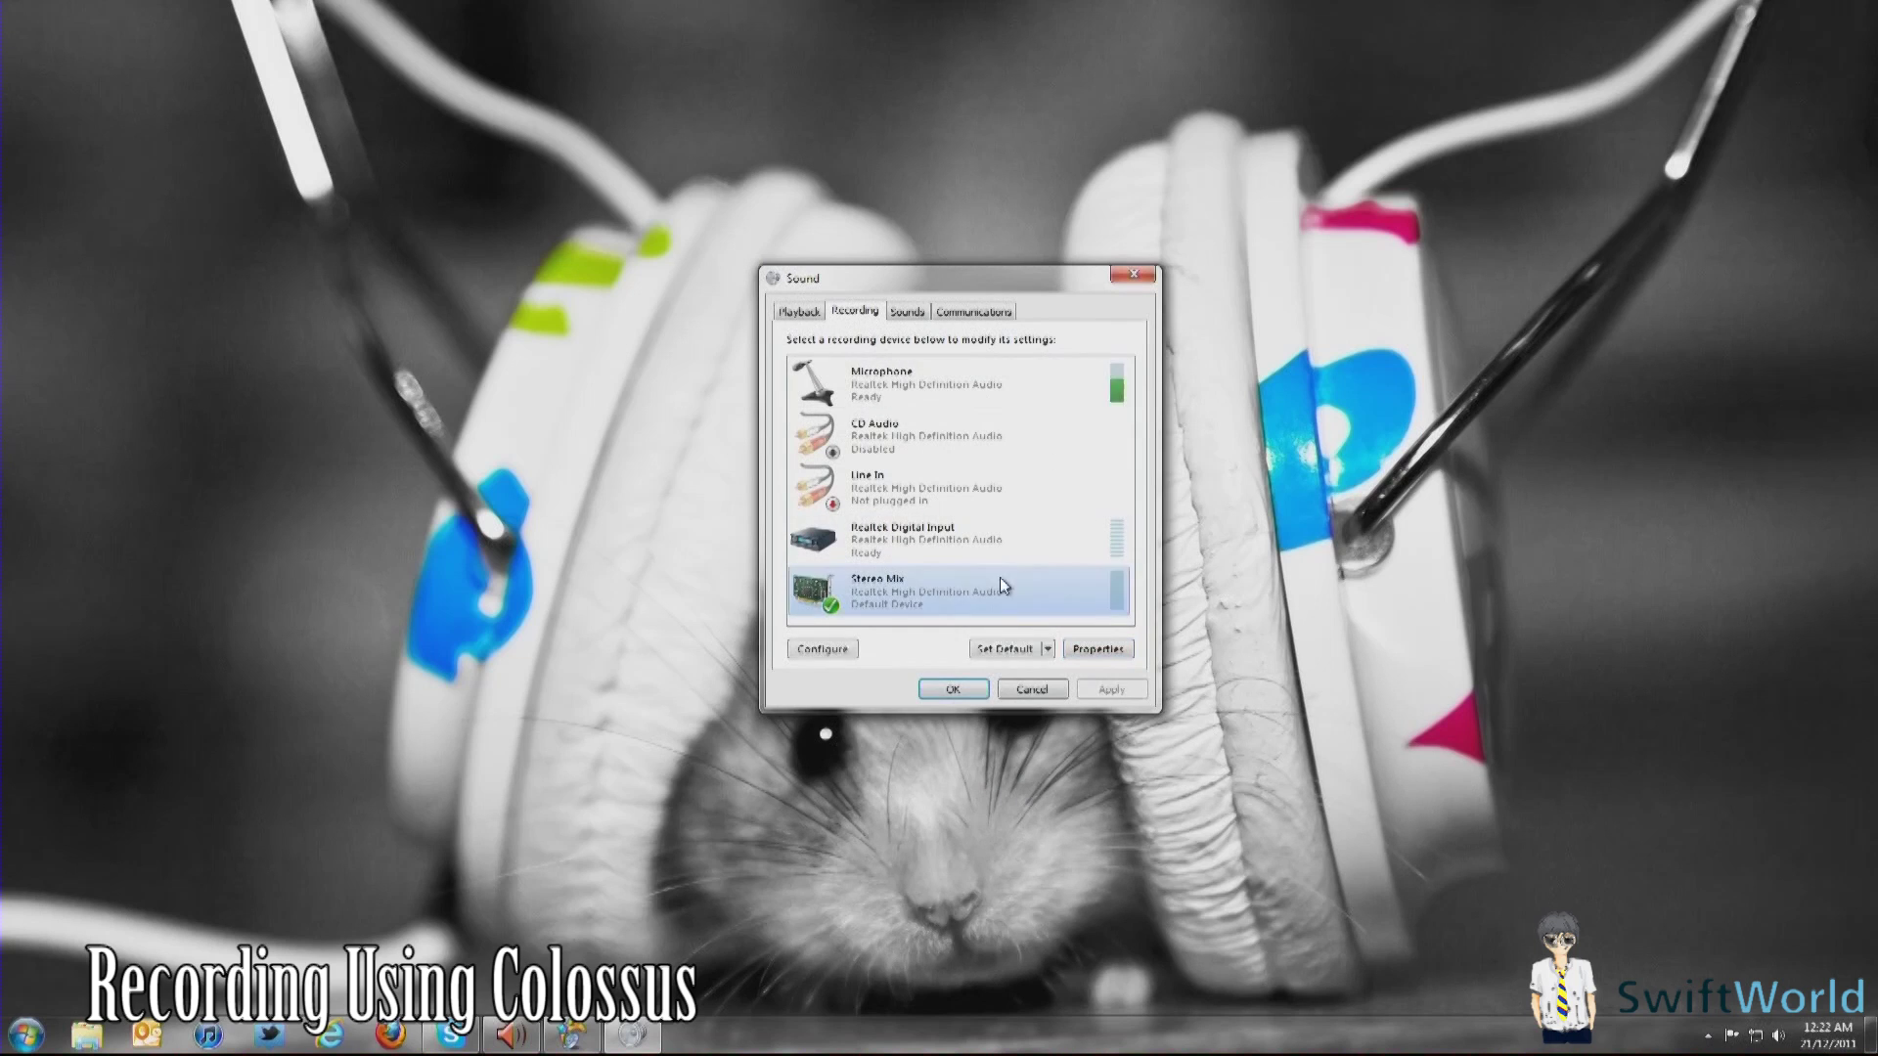
# Step: Drag the Stereo Mix slider on its Levels tab toward 100 and confirm with OK
pyautogui.click(1123, 652)
pyautogui.click(917, 386)
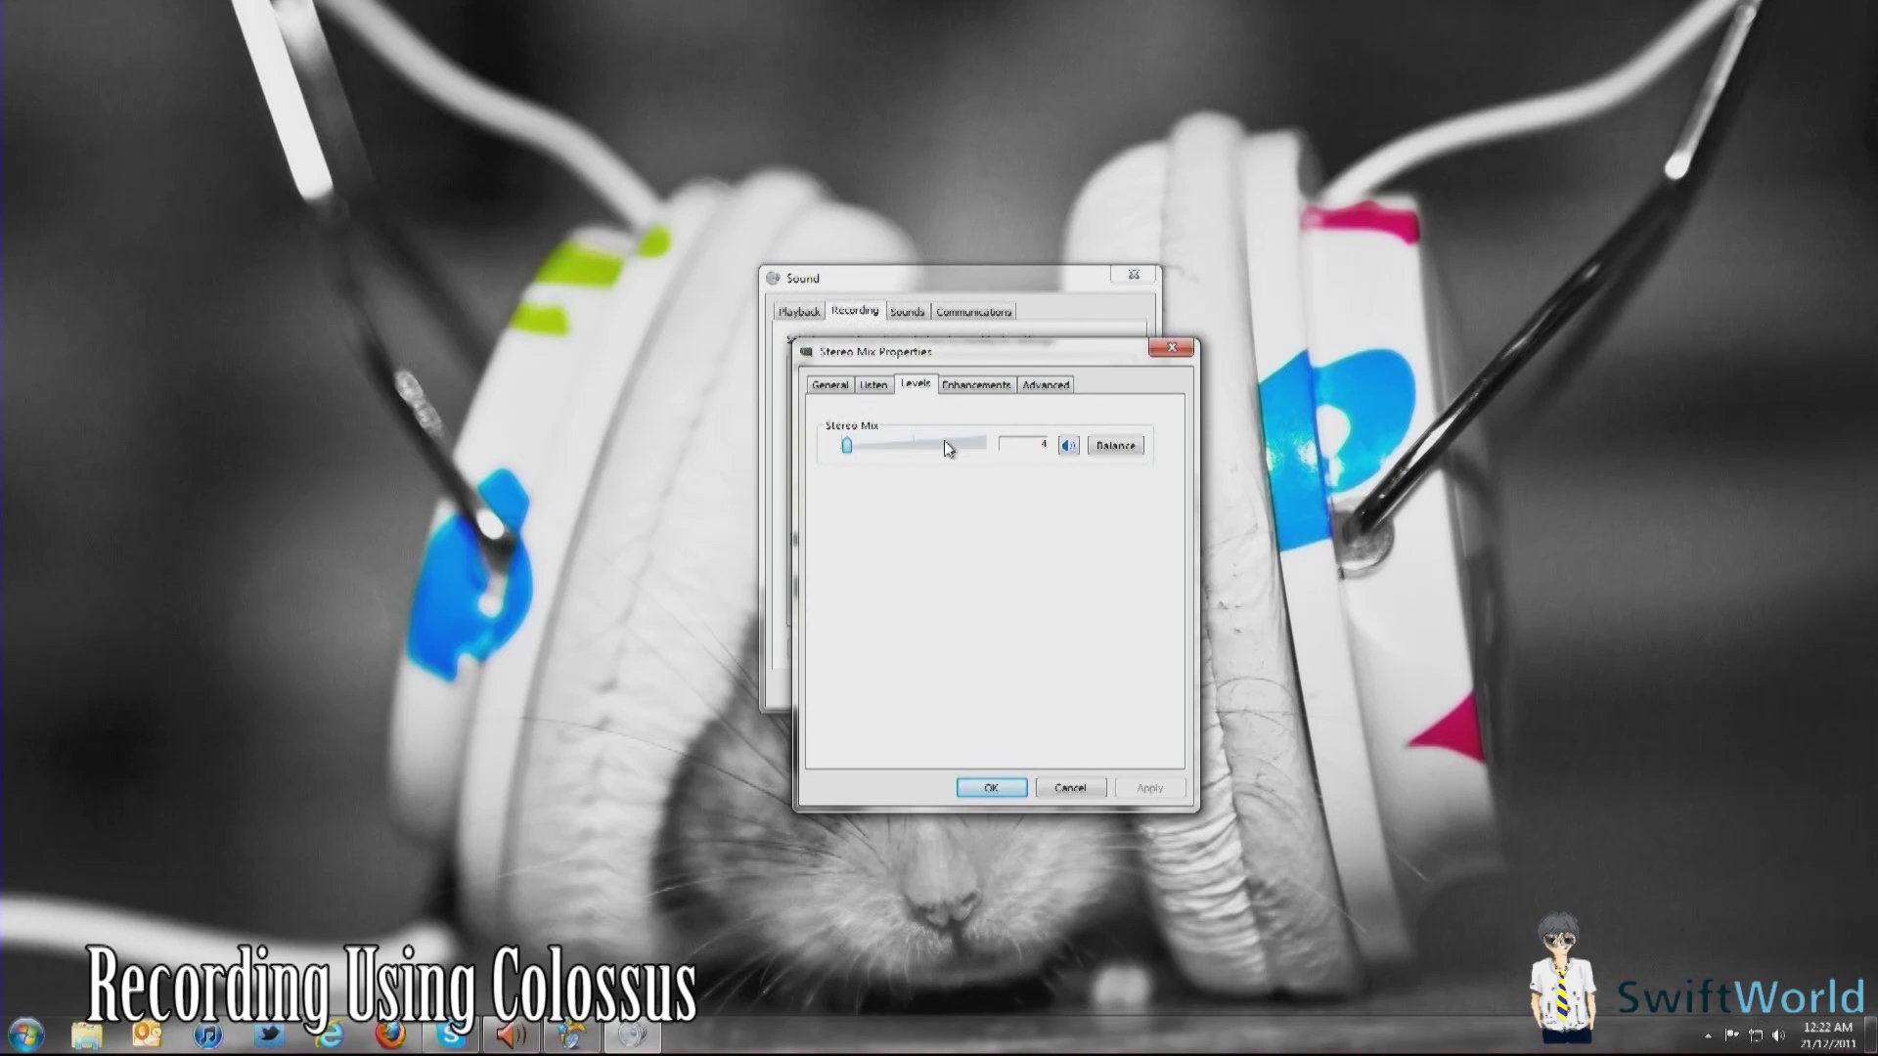
pyautogui.moveTo(944, 443); pyautogui.dragTo(848, 455)
pyautogui.click(991, 788)
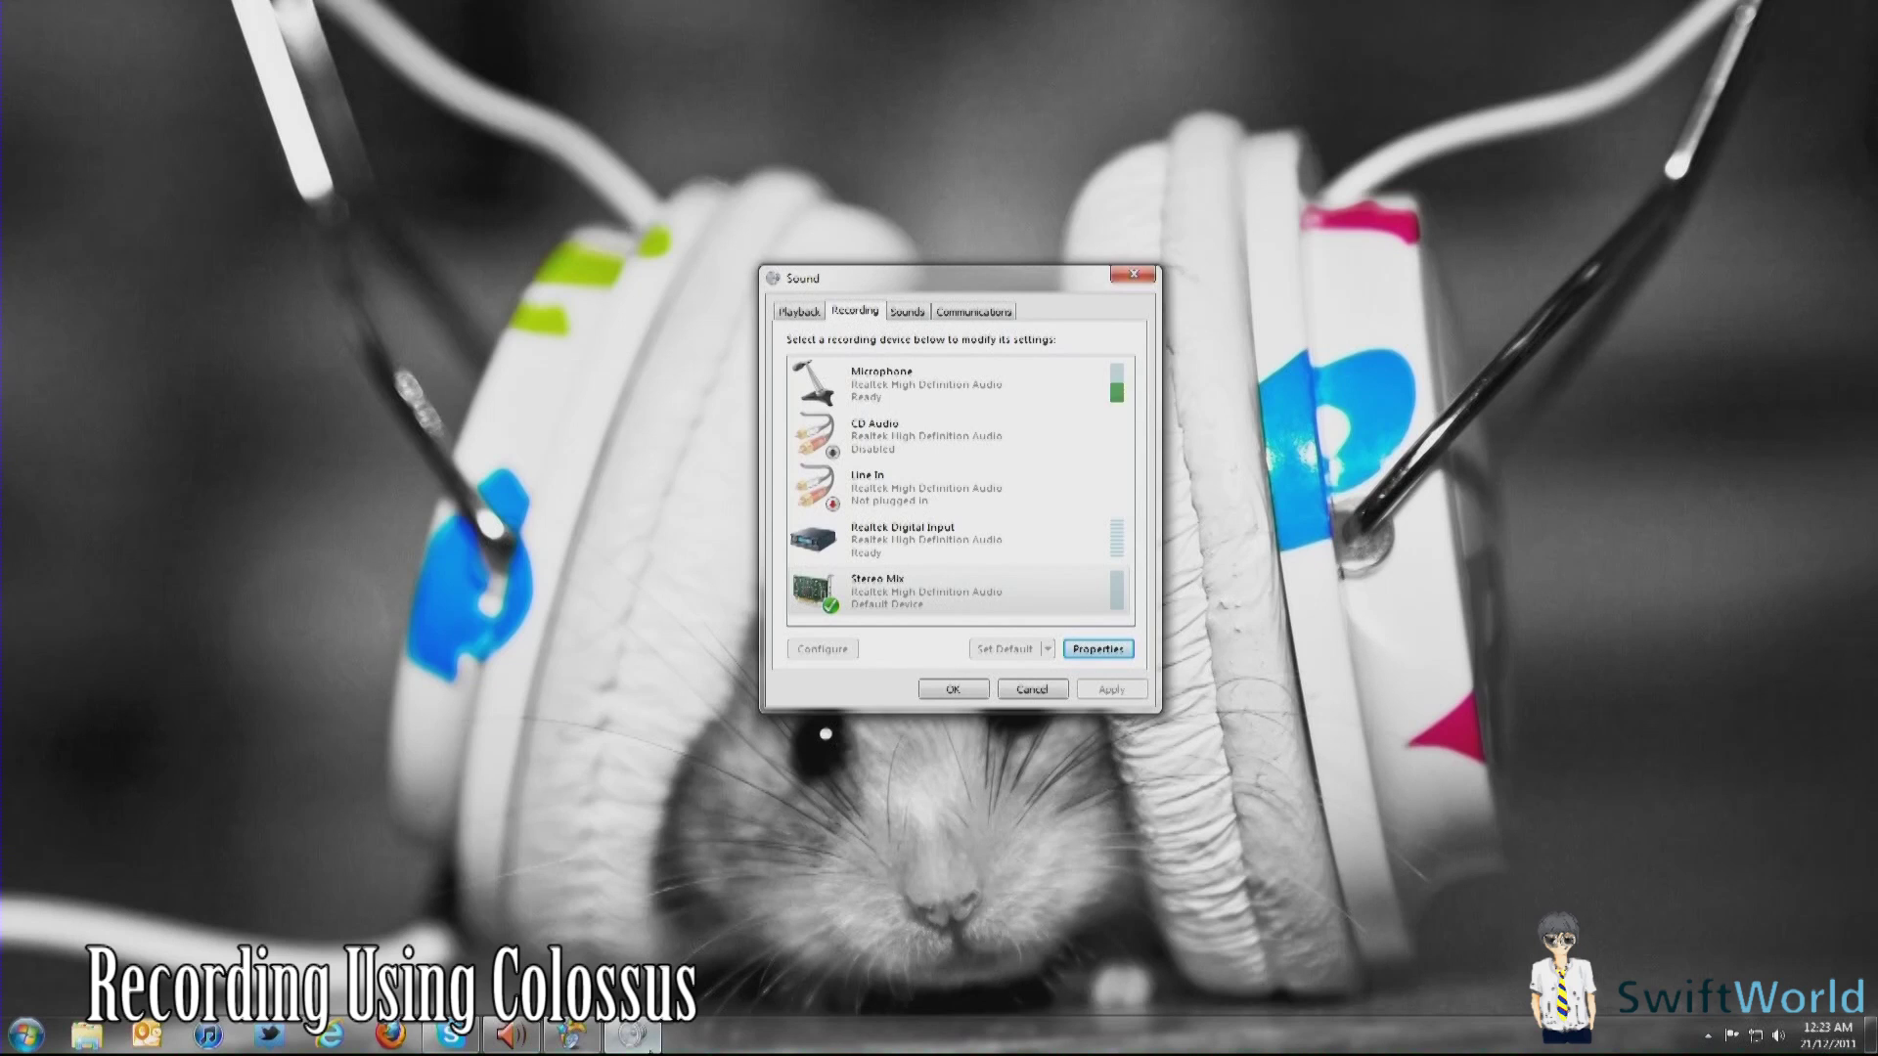
# Step: Restore the ArcSoft ShowBiz Capture Module window from the taskbar to check the ongoing HDMI capture
pyautogui.click(653, 1032)
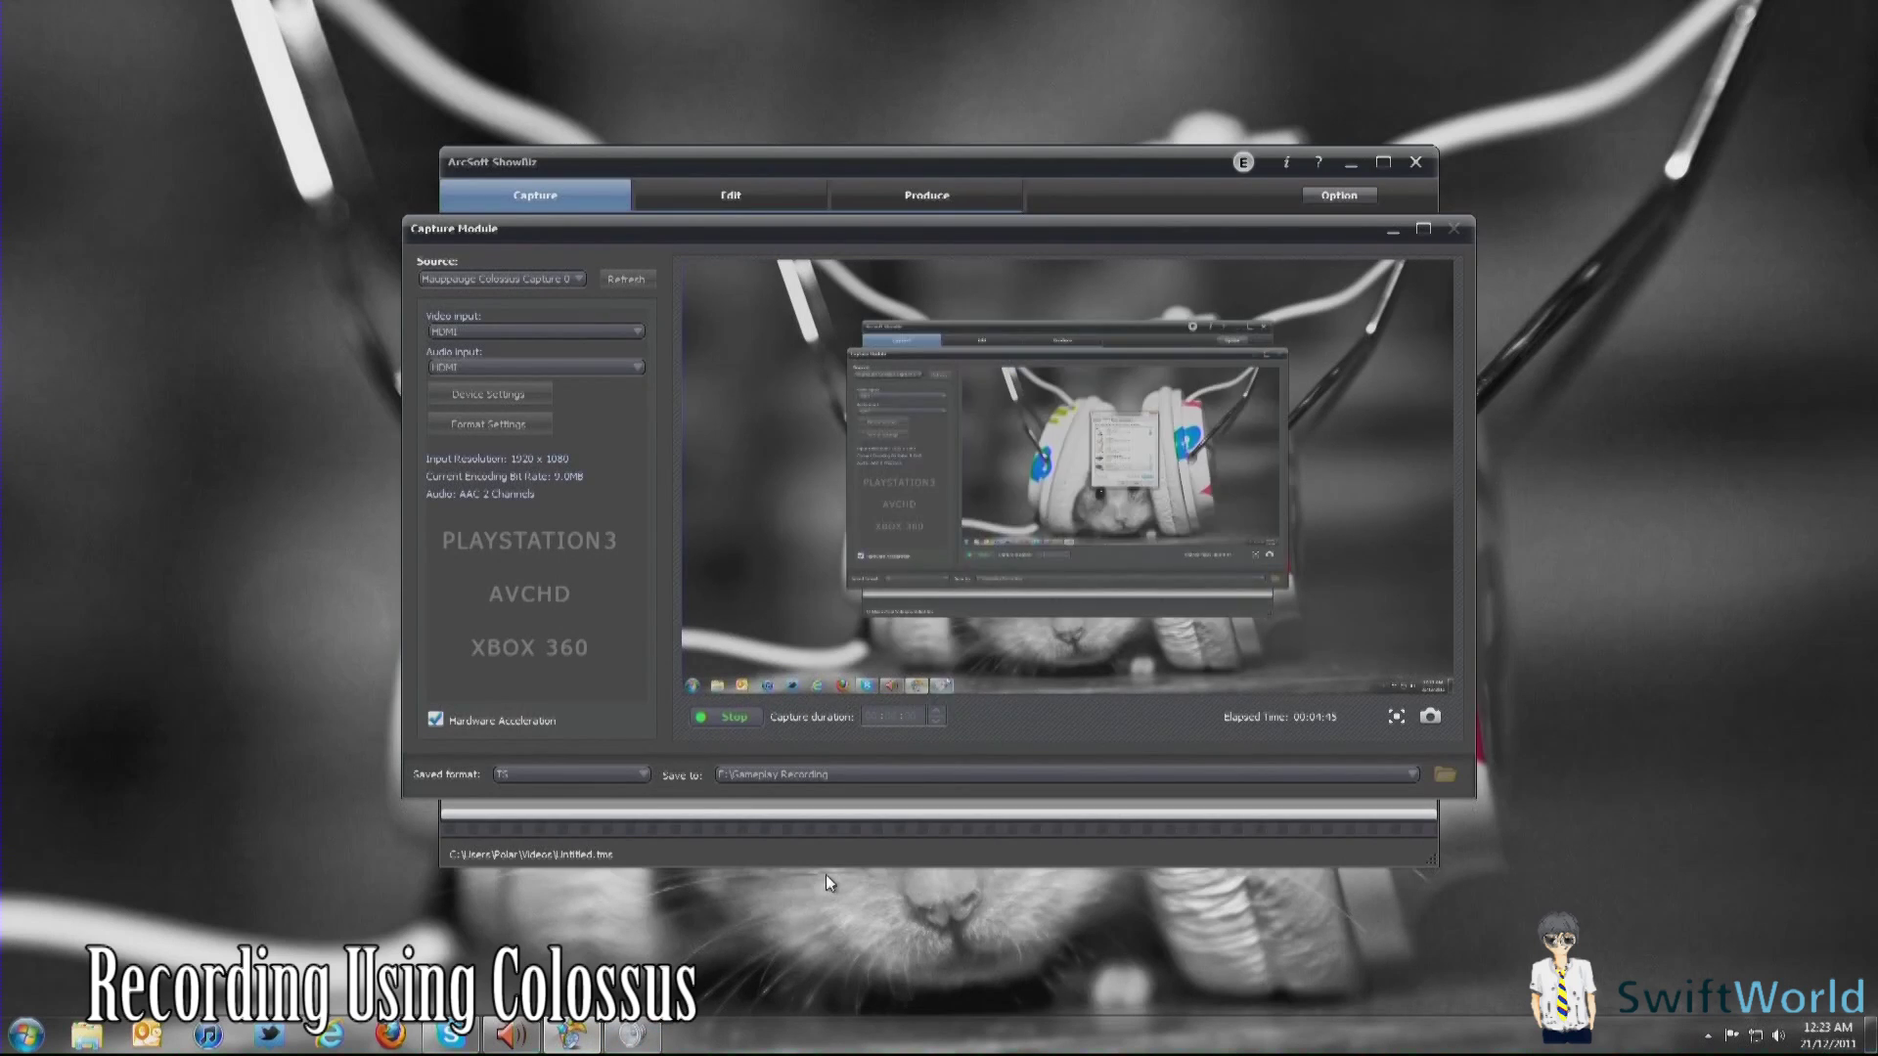